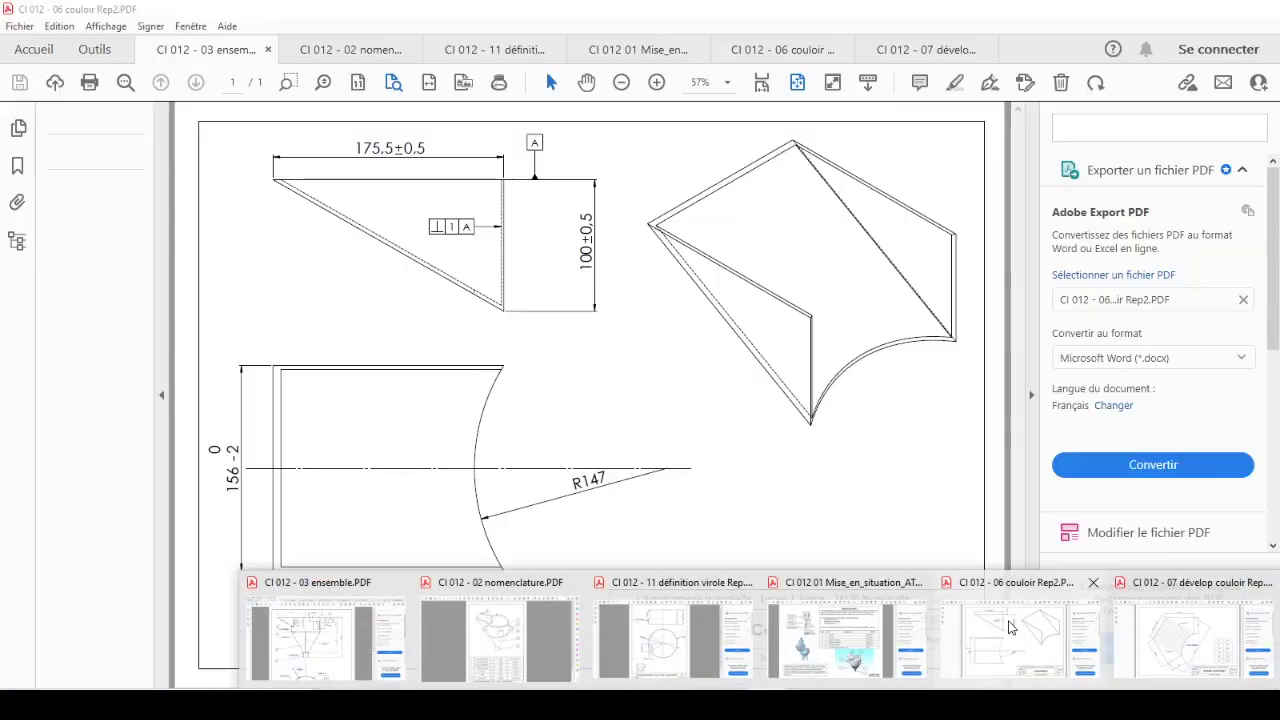
# Consult the couloir Rep2 drawing, and sketch a vertical construction line about 175 mm long, centred on the origin, on Plan horizontal in SolidWorks
pyautogui.click(1010, 627)
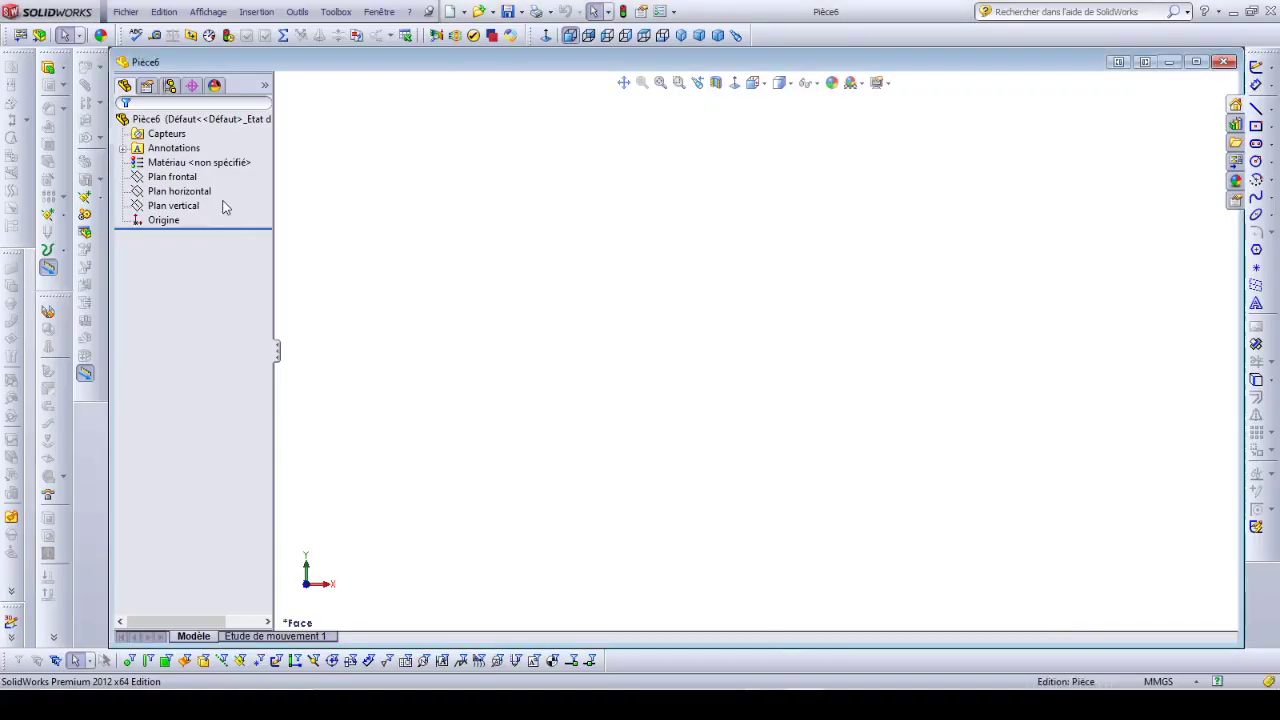
pyautogui.click(189, 195)
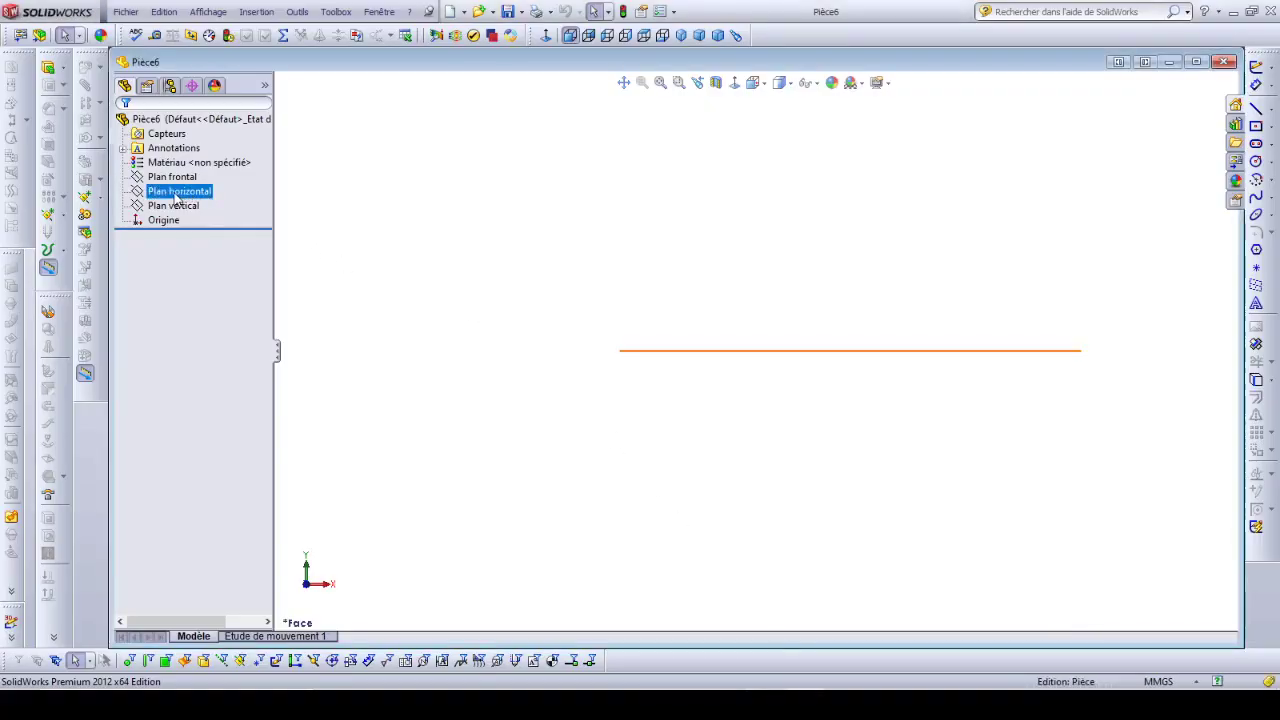
pyautogui.click(172, 197)
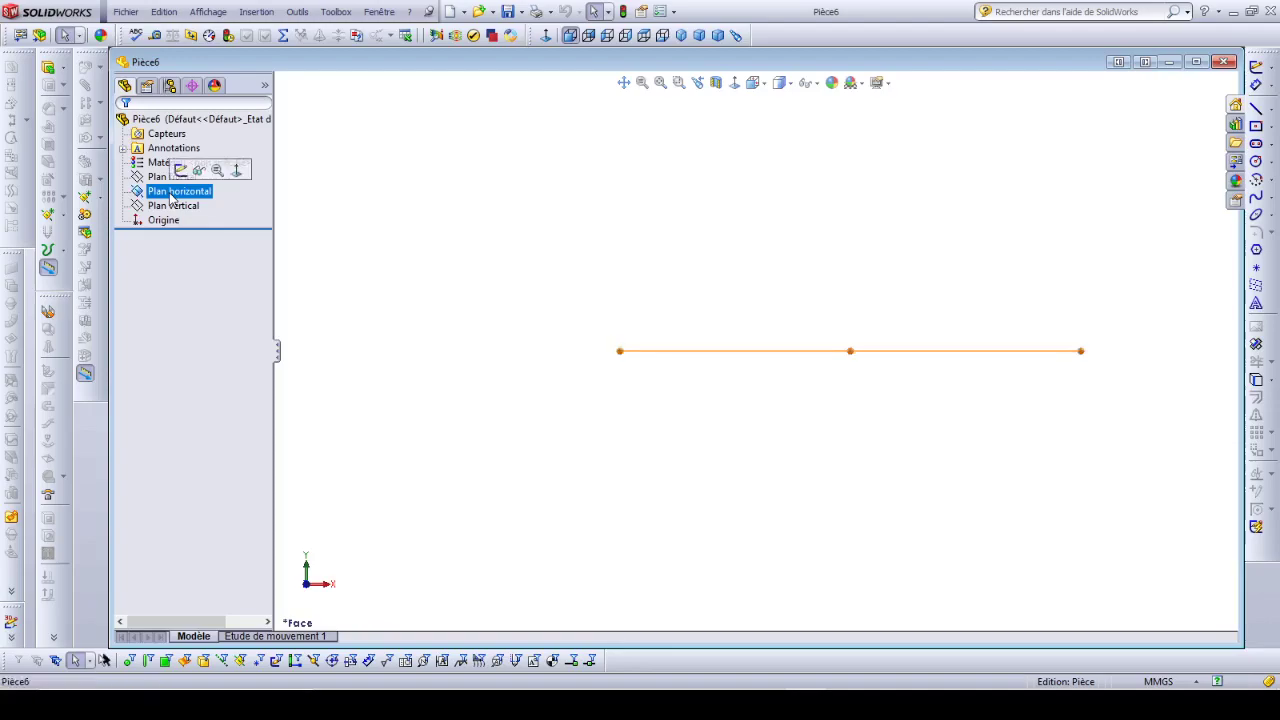
pyautogui.click(180, 170)
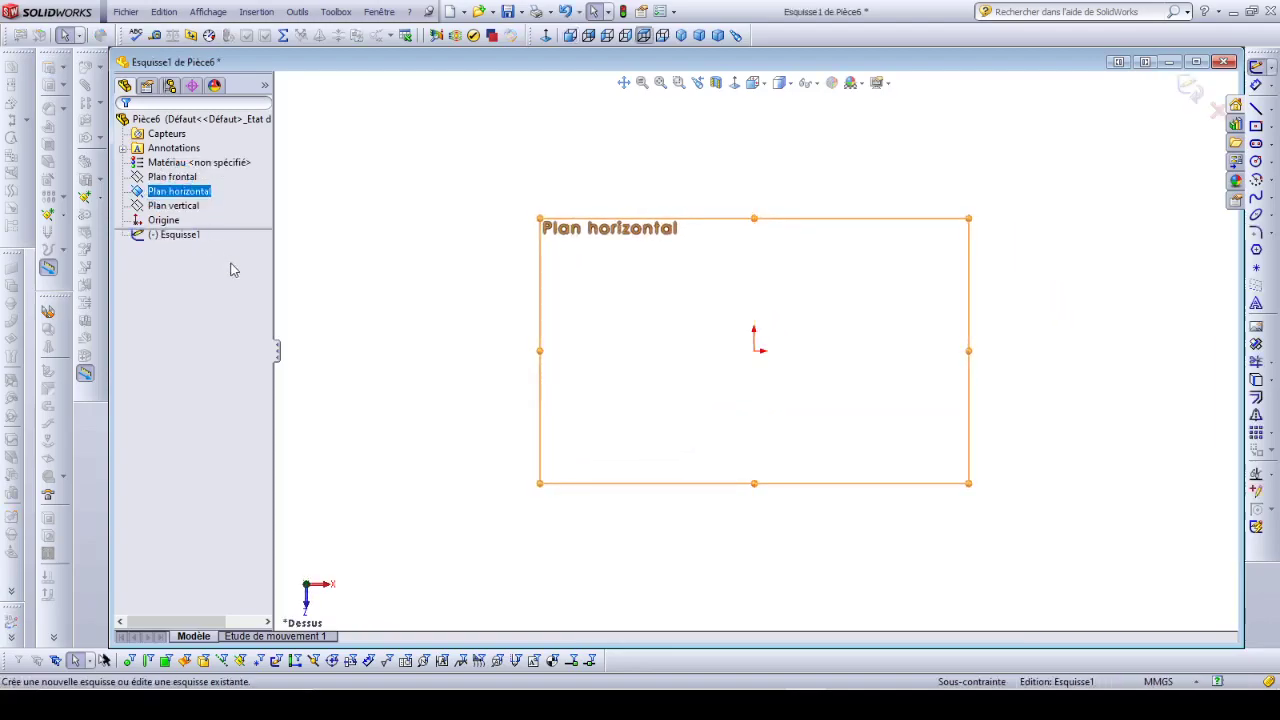
pyautogui.click(1269, 110)
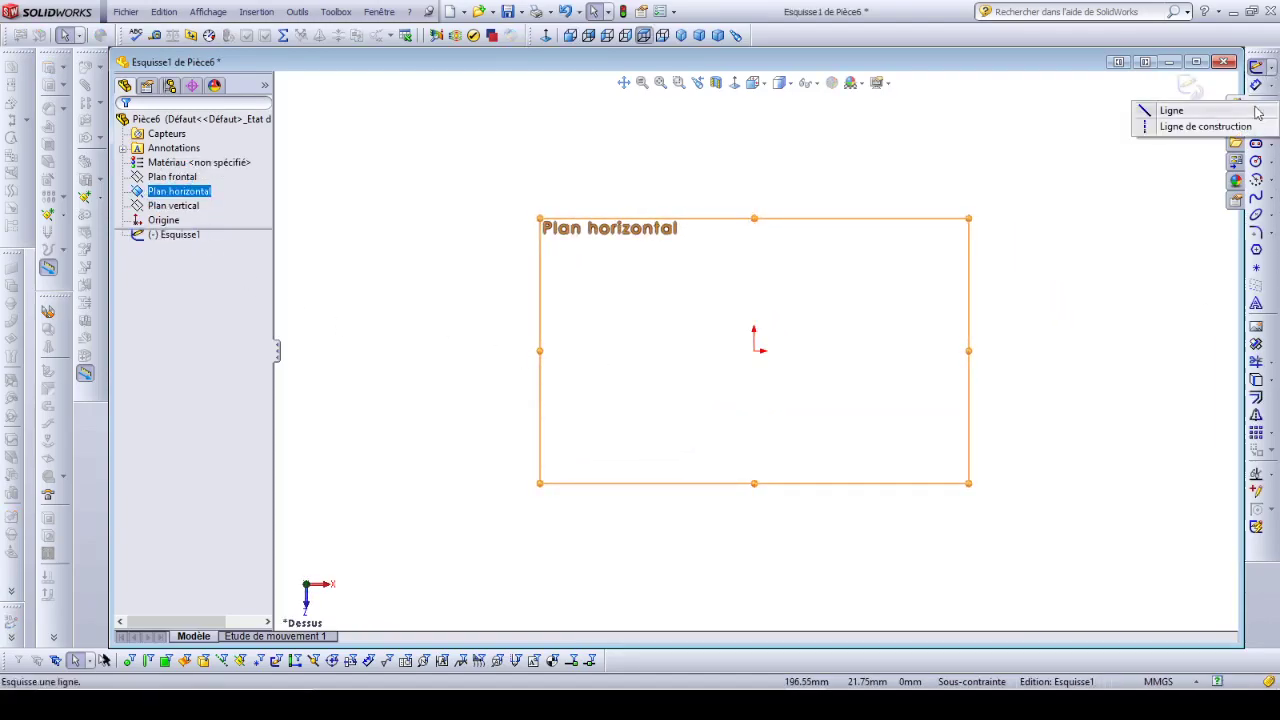
pyautogui.click(1190, 126)
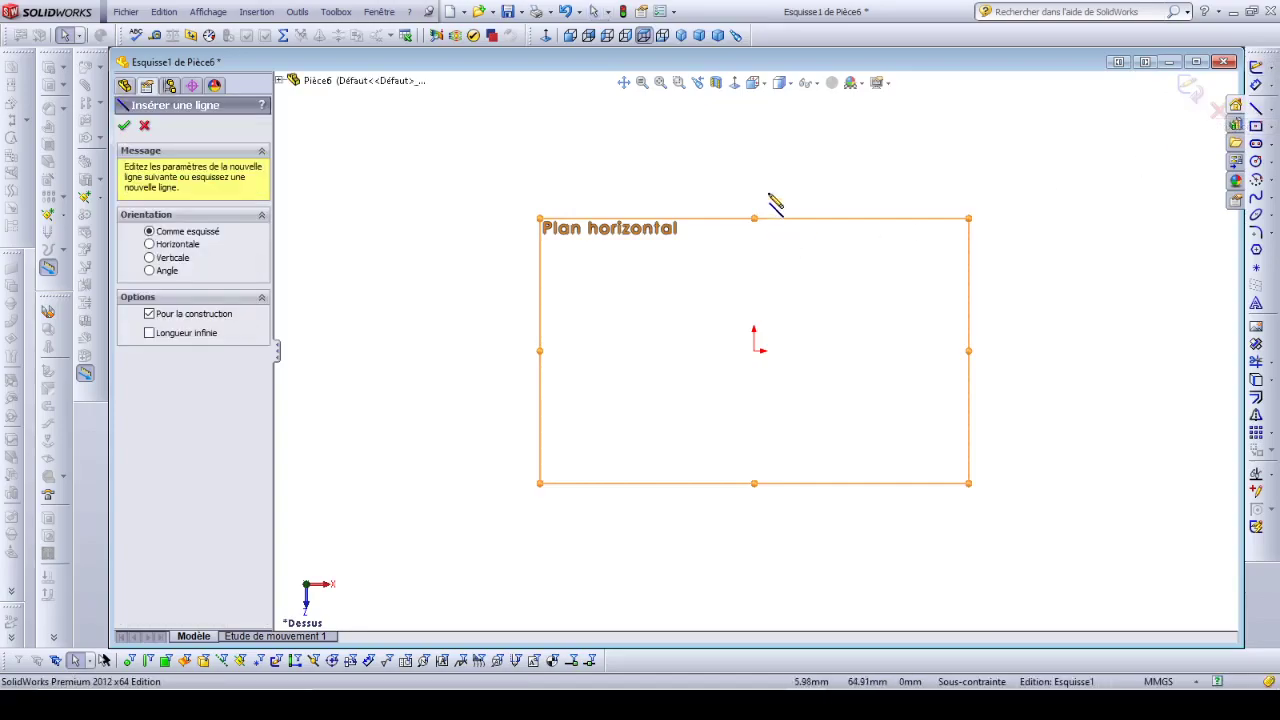
pyautogui.click(754, 133)
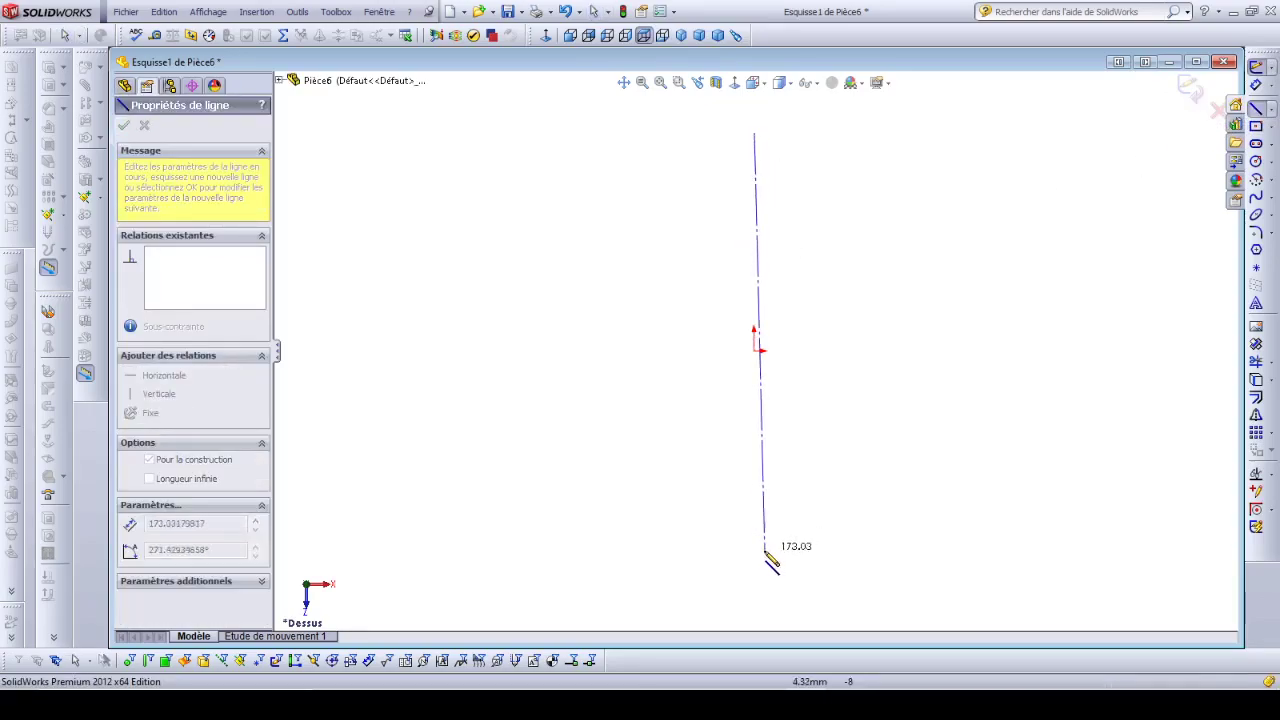
pyautogui.click(755, 561)
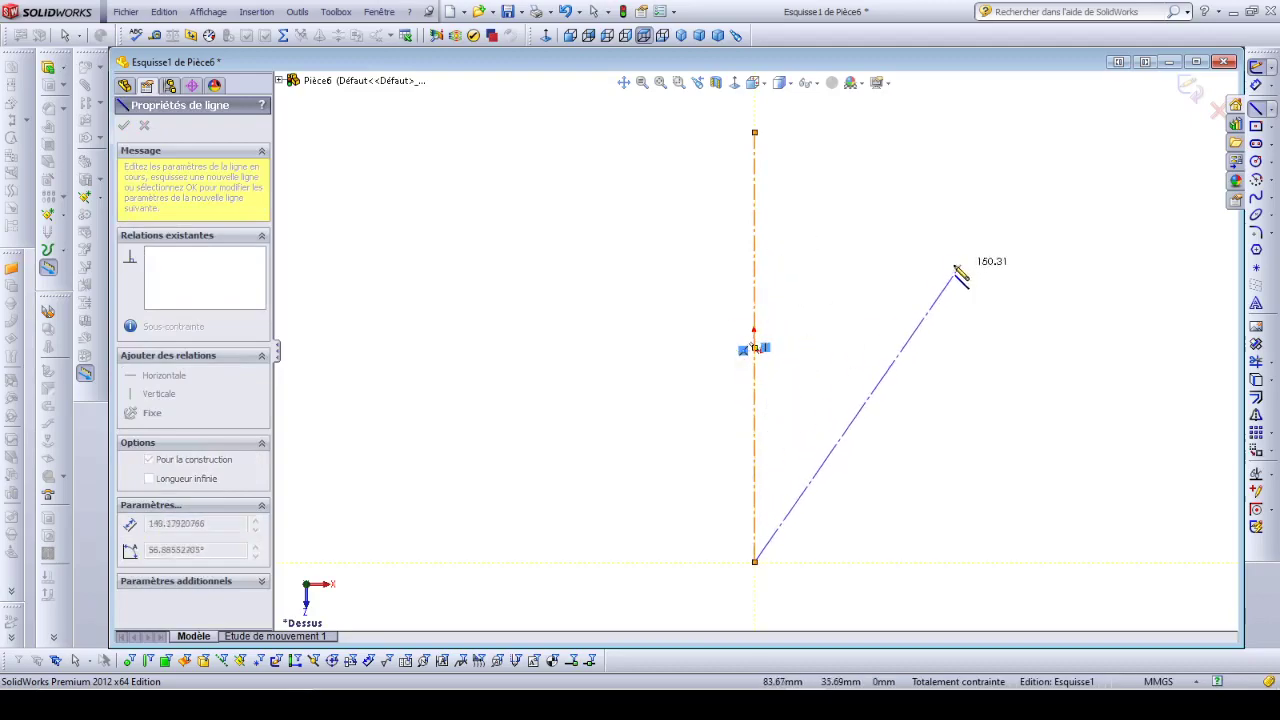
pyautogui.click(1190, 88)
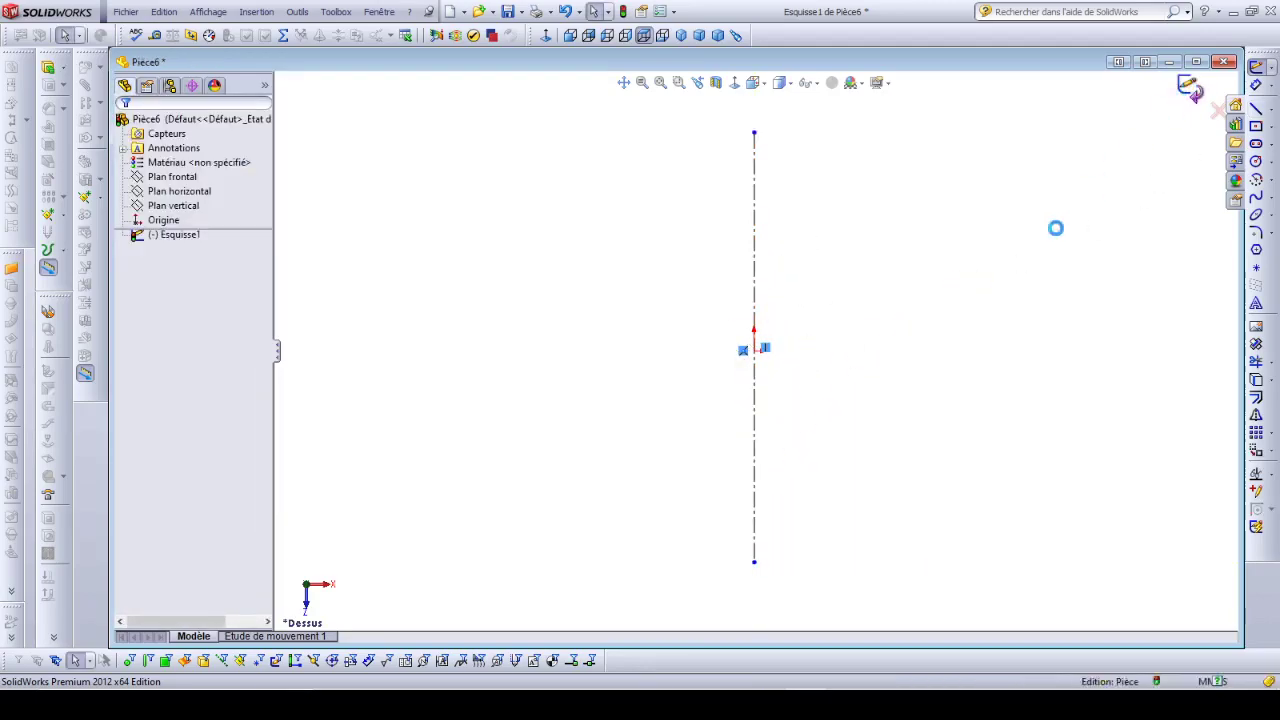
# Create a reference plane through the sketched construction line, at 60° to Plan horizontal
pyautogui.moveTo(734, 508)
pyautogui.mouseDown(button='middle')
pyautogui.moveTo(669, 466)
pyautogui.moveTo(649, 297)
pyautogui.mouseUp(button='middle')
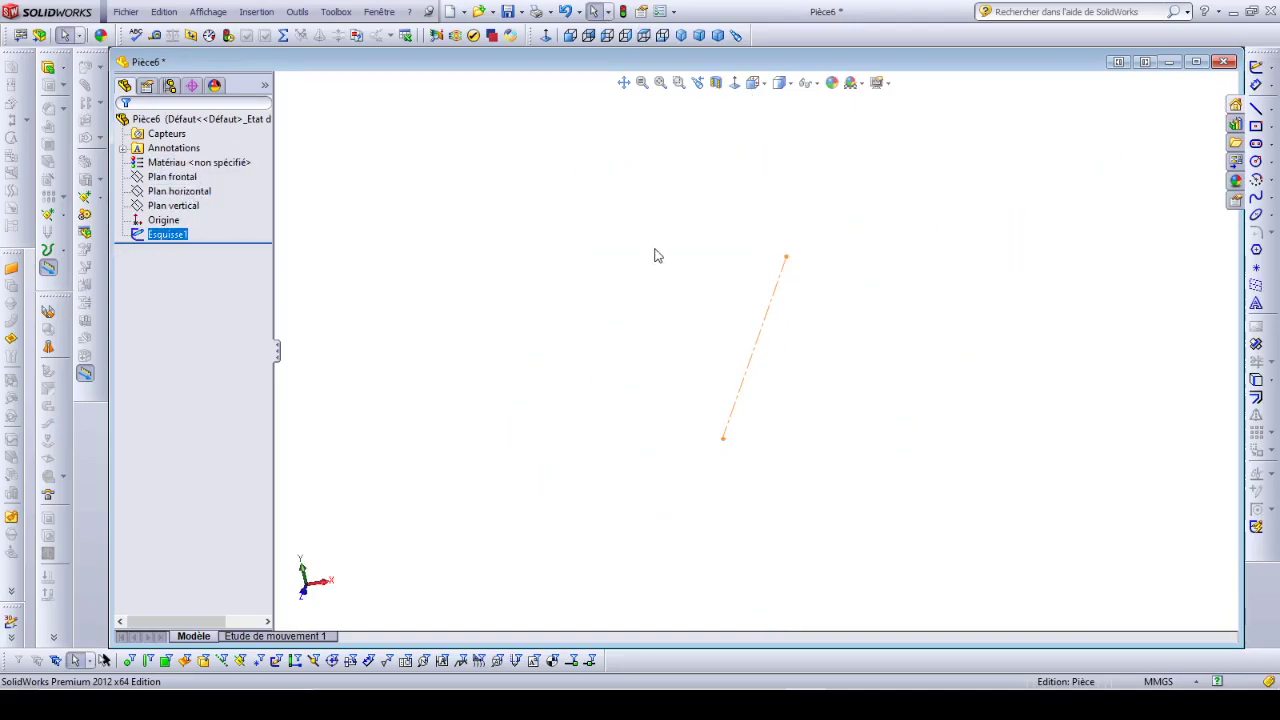
pyautogui.click(62, 215)
pyautogui.click(104, 218)
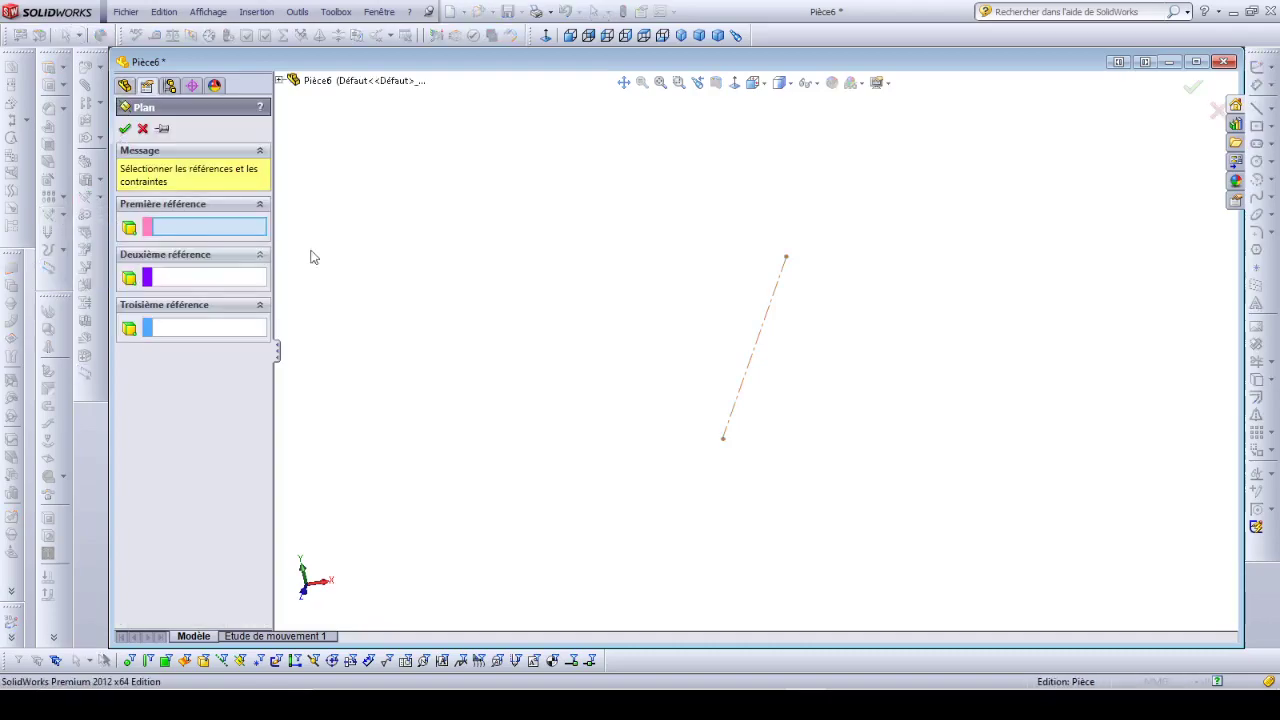
pyautogui.click(281, 83)
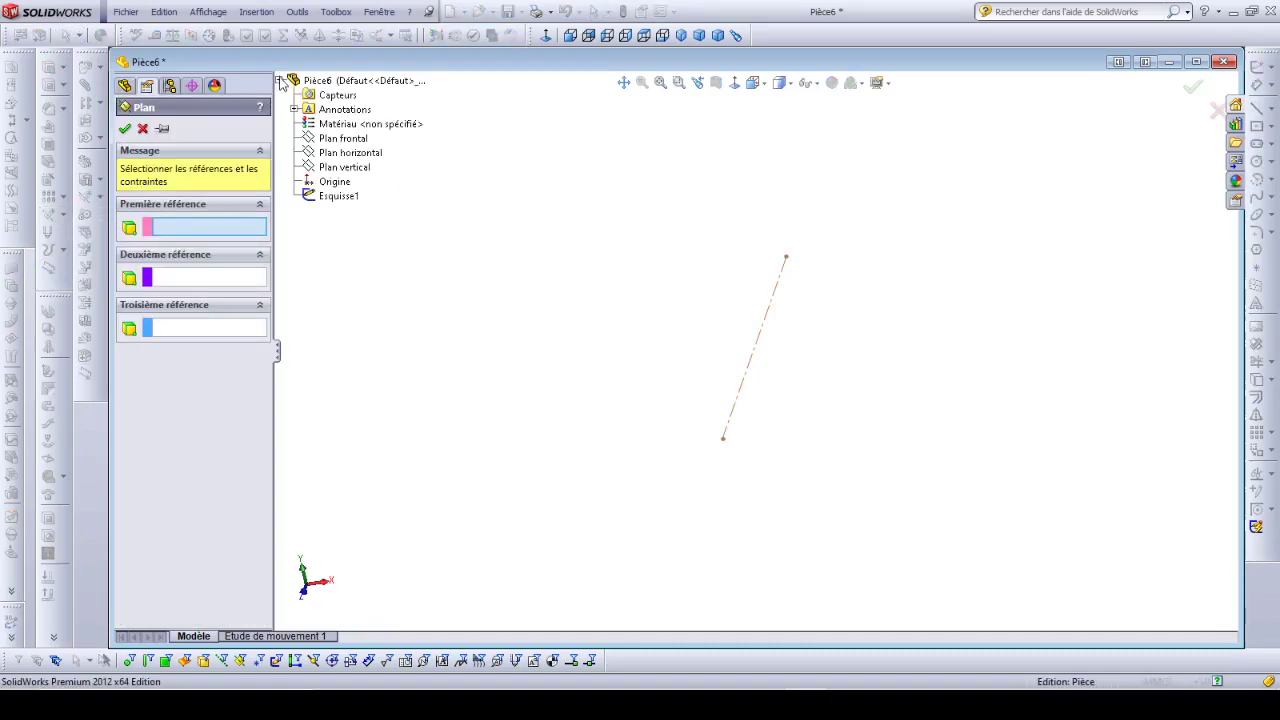
pyautogui.click(350, 153)
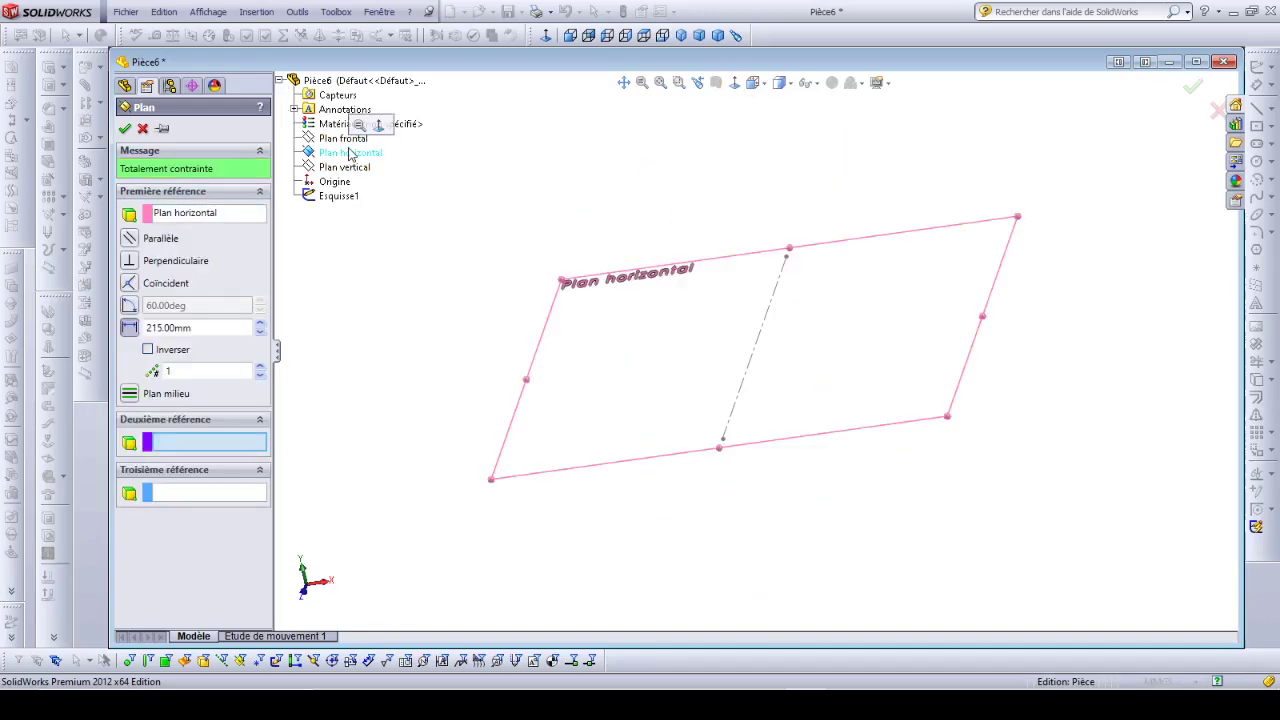
pyautogui.click(757, 366)
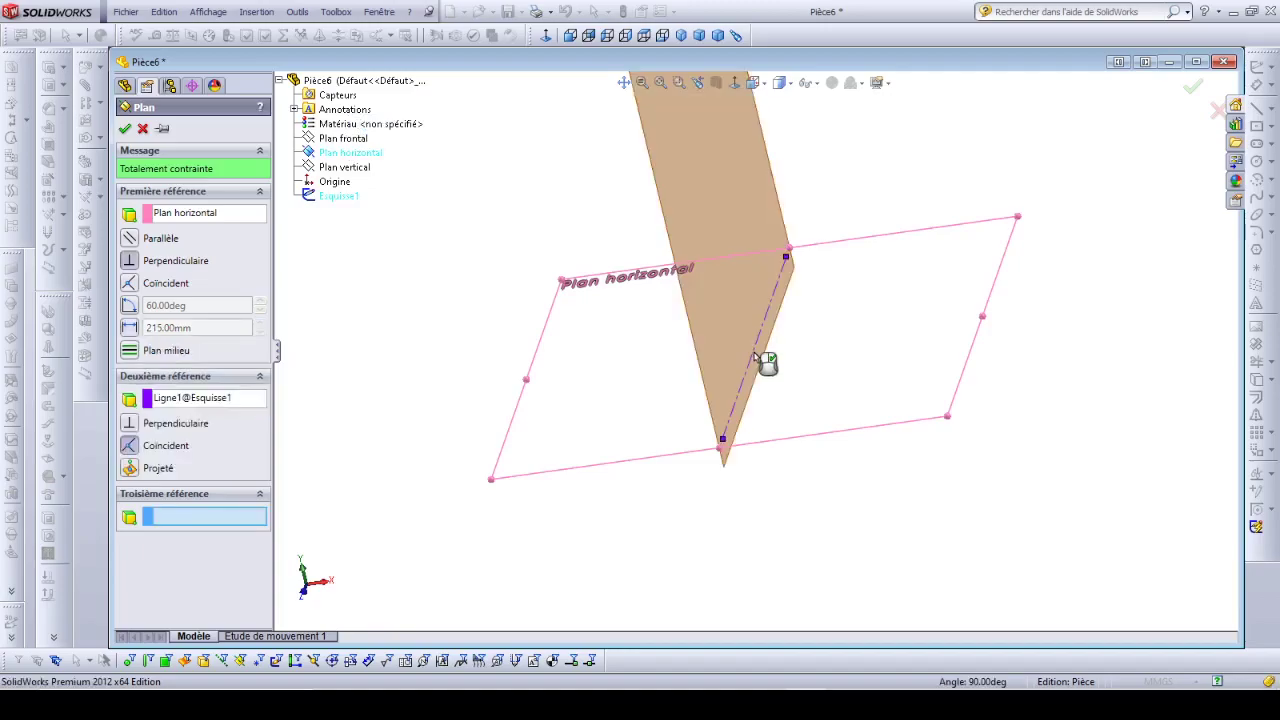
pyautogui.moveTo(652, 451)
pyautogui.mouseDown(button='middle')
pyautogui.moveTo(714, 351)
pyautogui.moveTo(677, 353)
pyautogui.moveTo(685, 342)
pyautogui.mouseUp(button='middle')
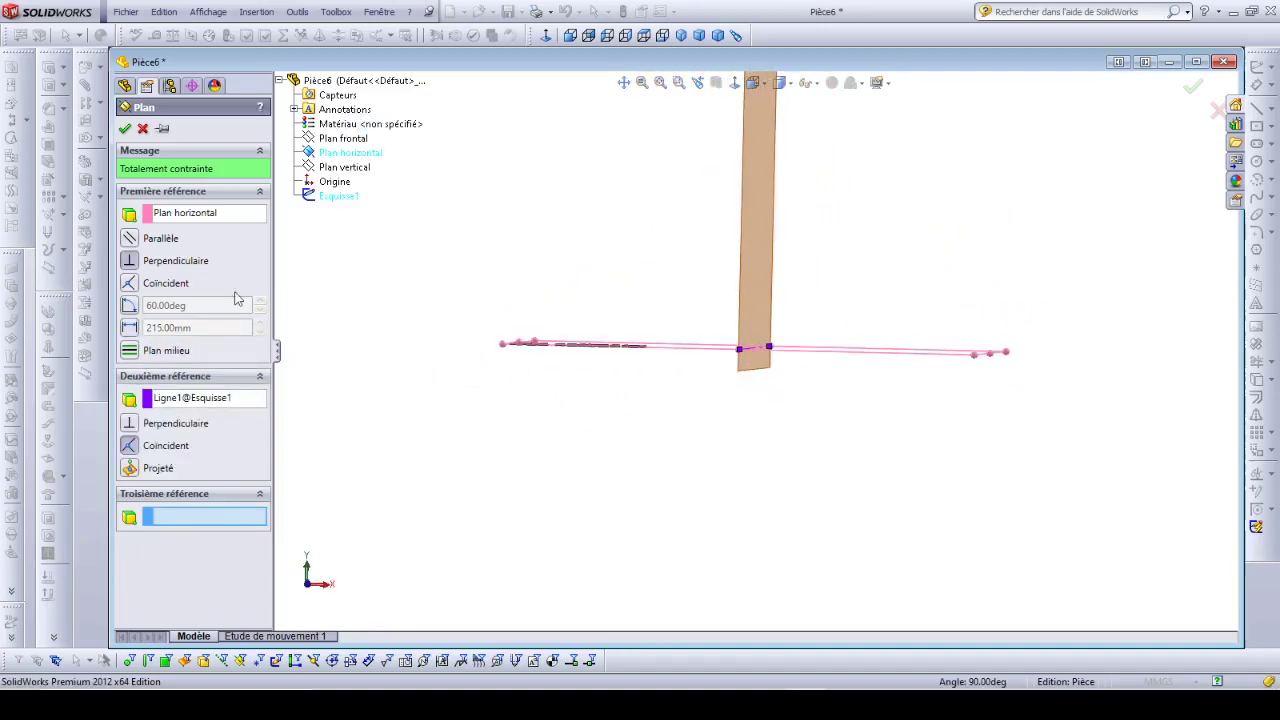
pyautogui.click(129, 306)
pyautogui.moveTo(405, 365); pyautogui.dragTo(631, 506, button='middle')
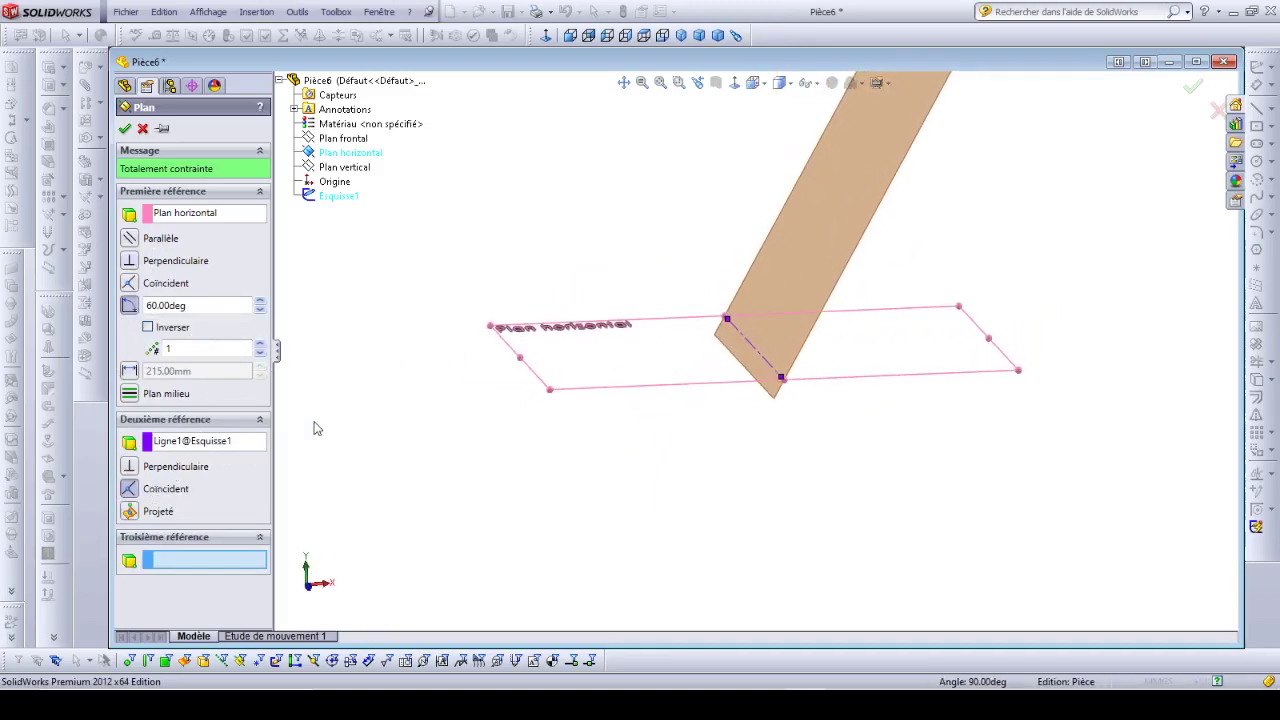
pyautogui.moveTo(734, 474); pyautogui.dragTo(730, 450, button='middle')
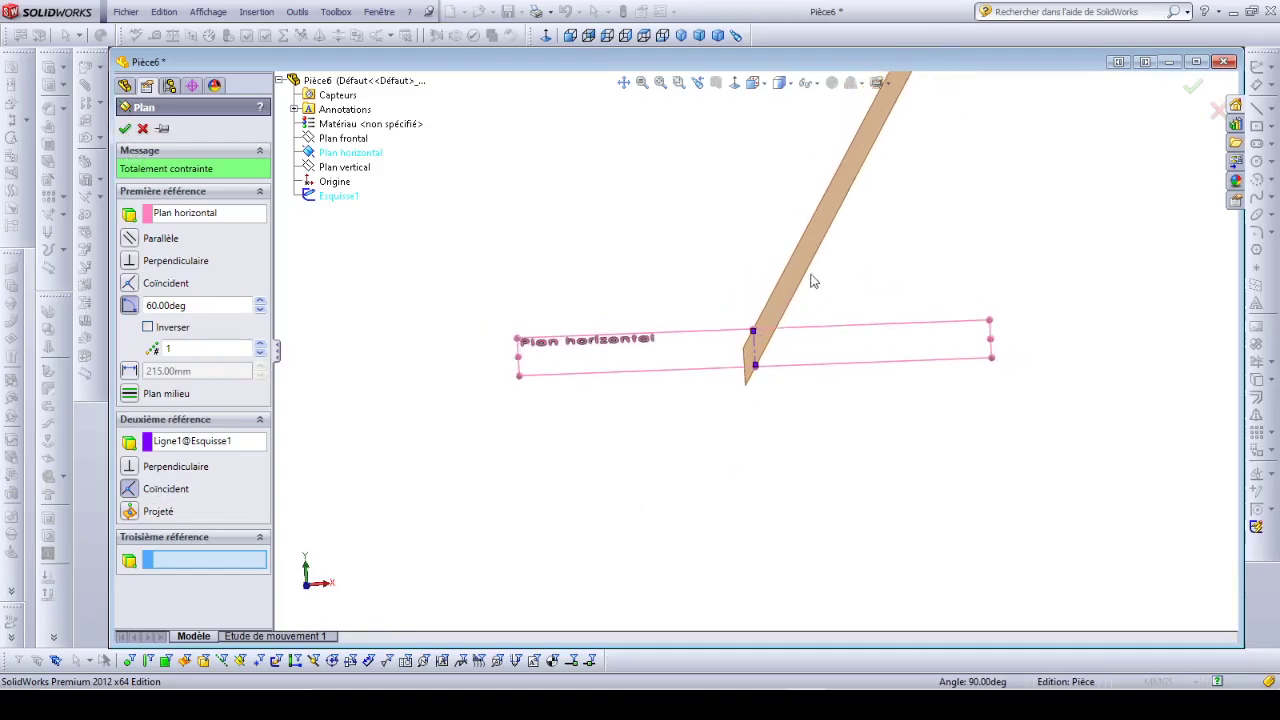
pyautogui.click(124, 129)
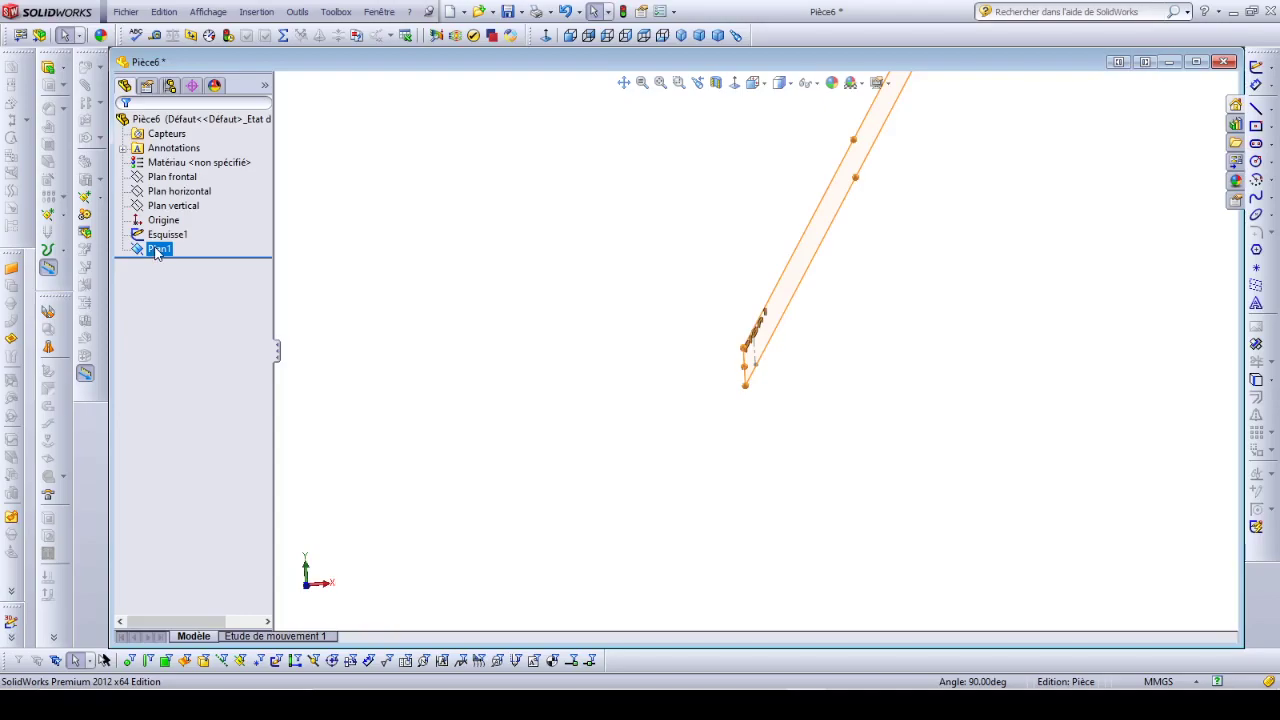
# Start a sketch on the 60° plane, viewed face-on, and consult the couloir Rep2 drawing in Acrobat Reader
pyautogui.click(1256, 66)
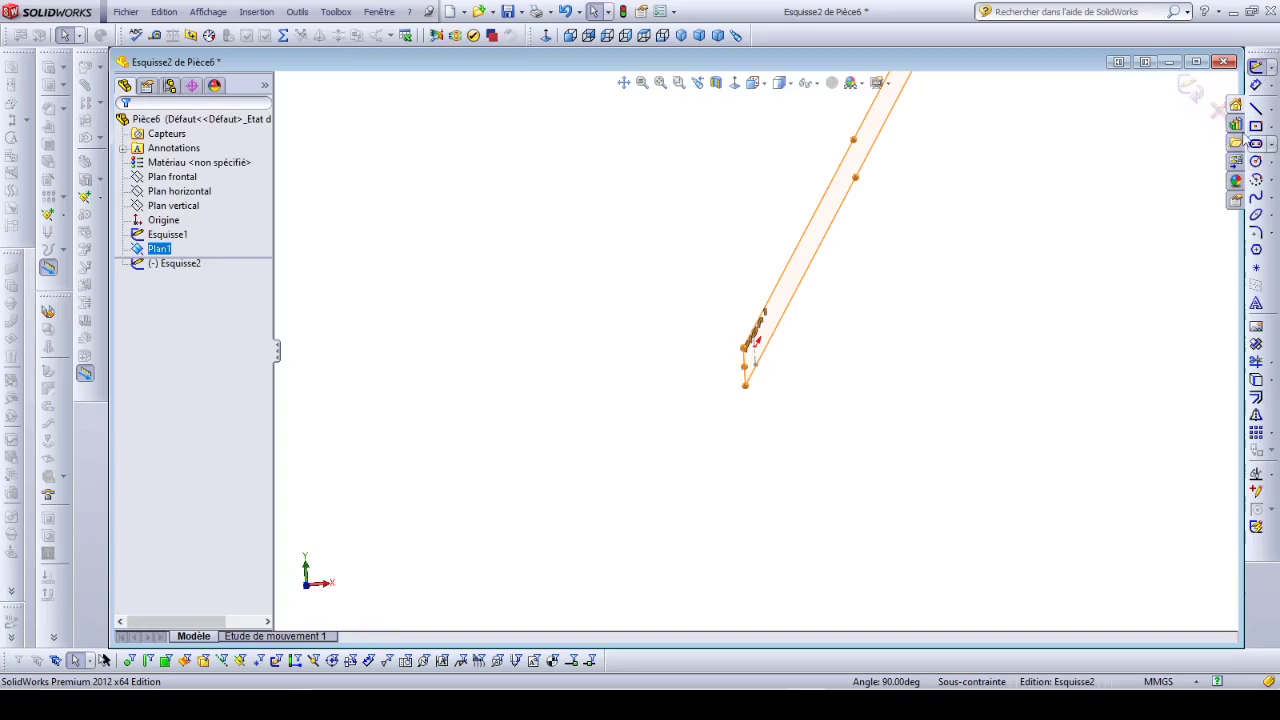
pyautogui.click(545, 35)
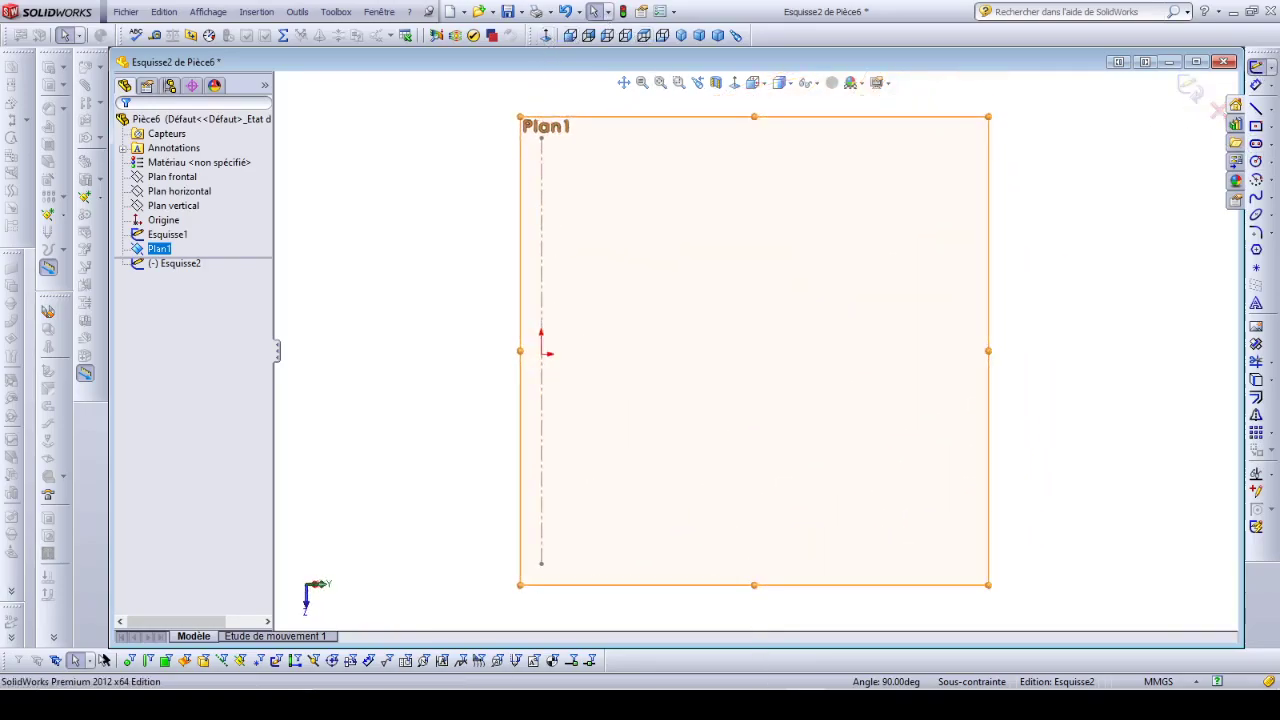
pyautogui.click(765, 705)
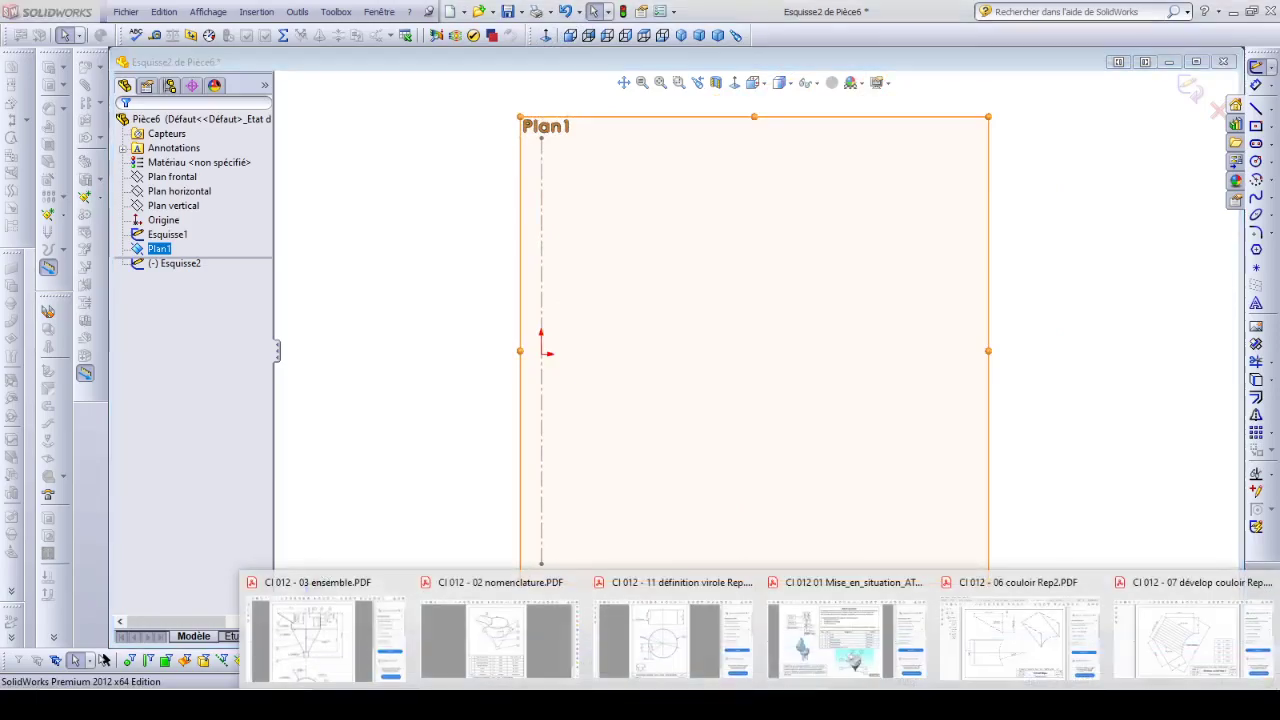
pyautogui.click(1024, 630)
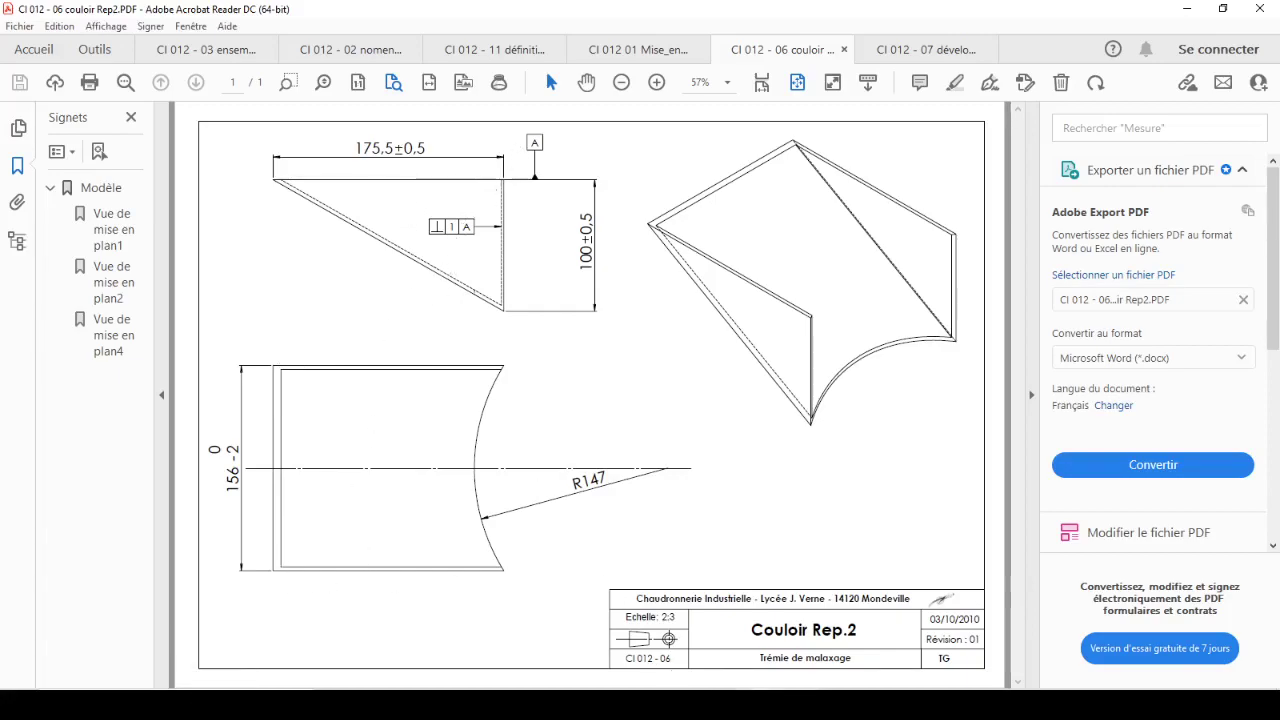
pyautogui.hotkey('alt', 'Tab')
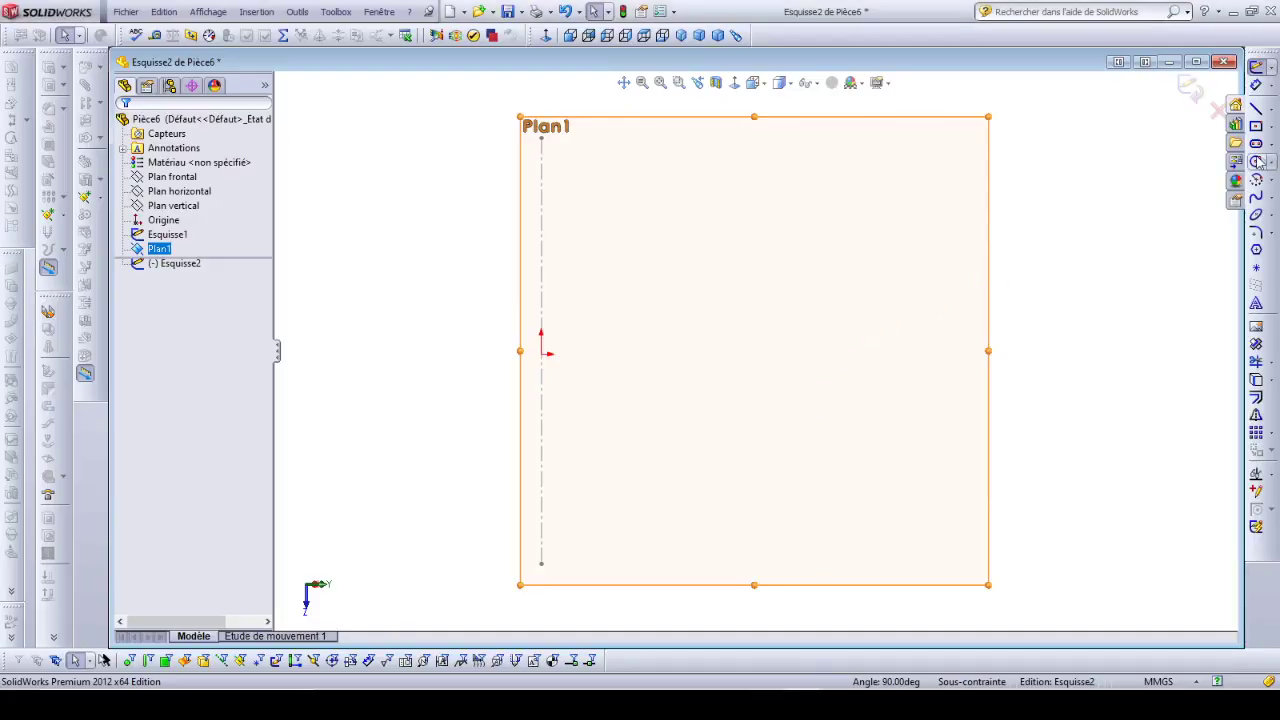
# Draw a horizontal line about 105 mm long above the origin, ending on the vertical construction line
pyautogui.click(1257, 109)
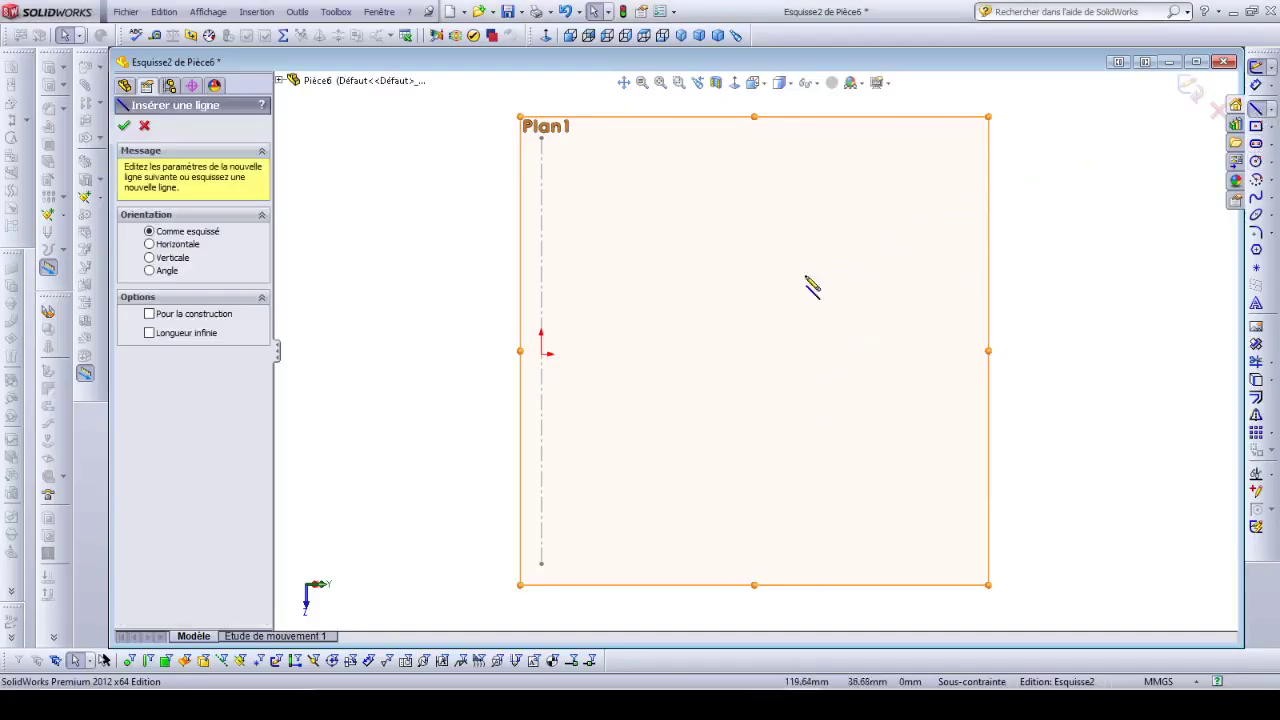
pyautogui.click(790, 204)
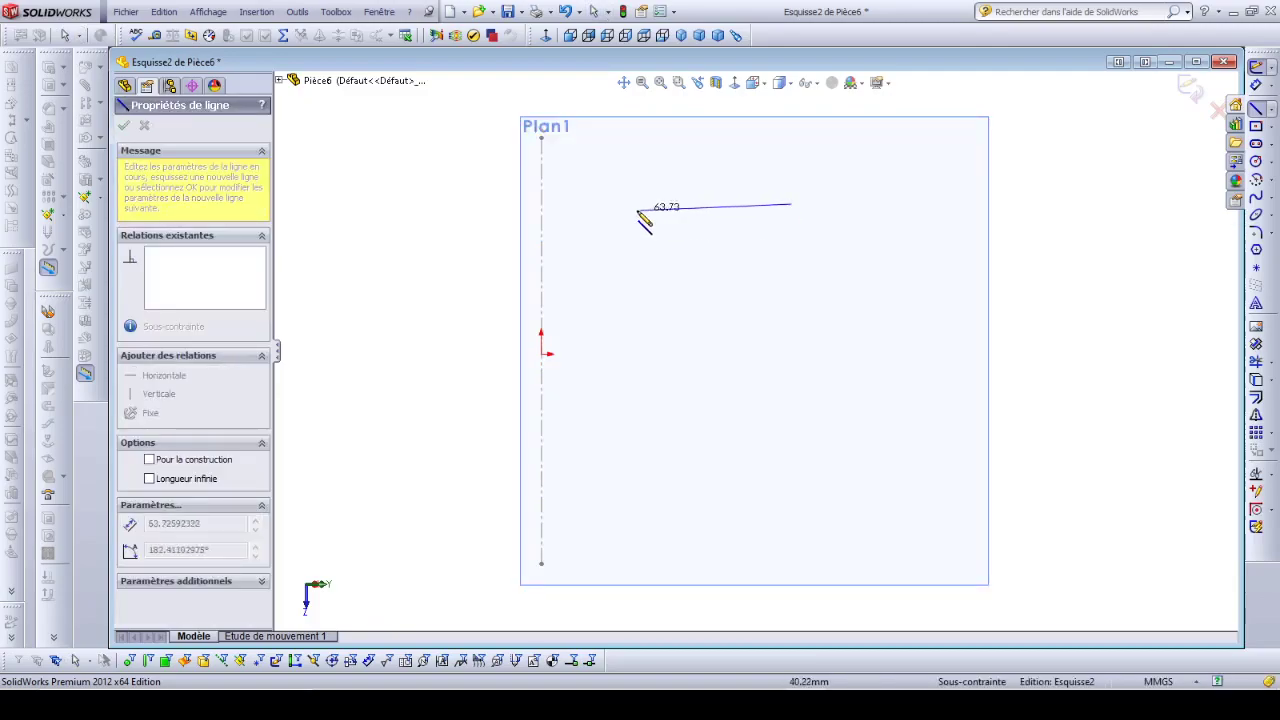
pyautogui.click(542, 205)
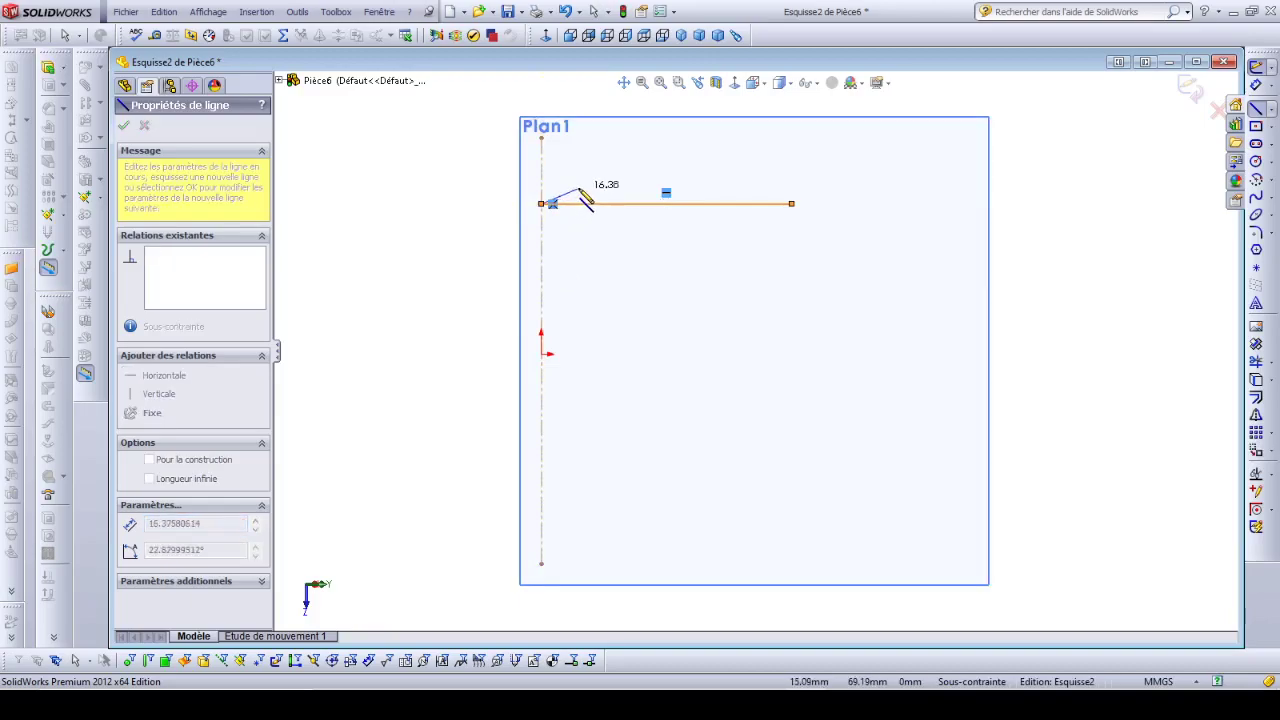
pyautogui.press('Escape')
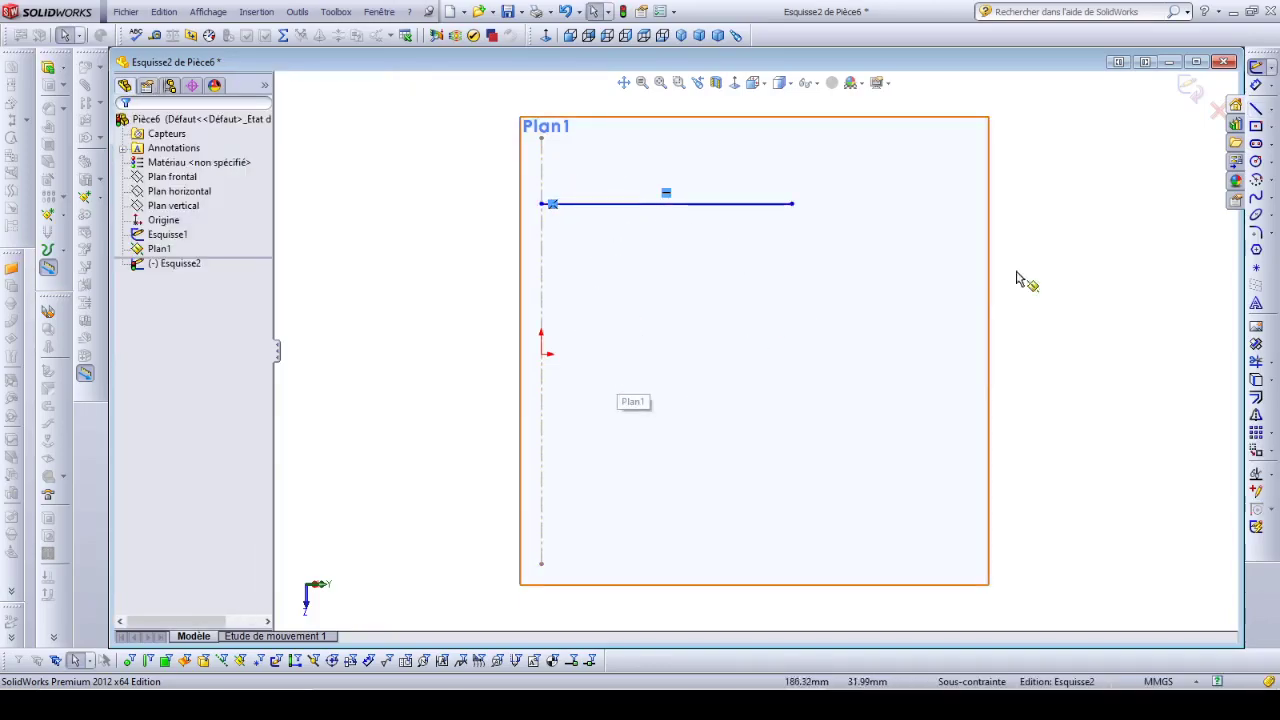
# Draw a horizontal construction line about 304 mm long through the origin, extending past both sides of the plane
pyautogui.click(1273, 110)
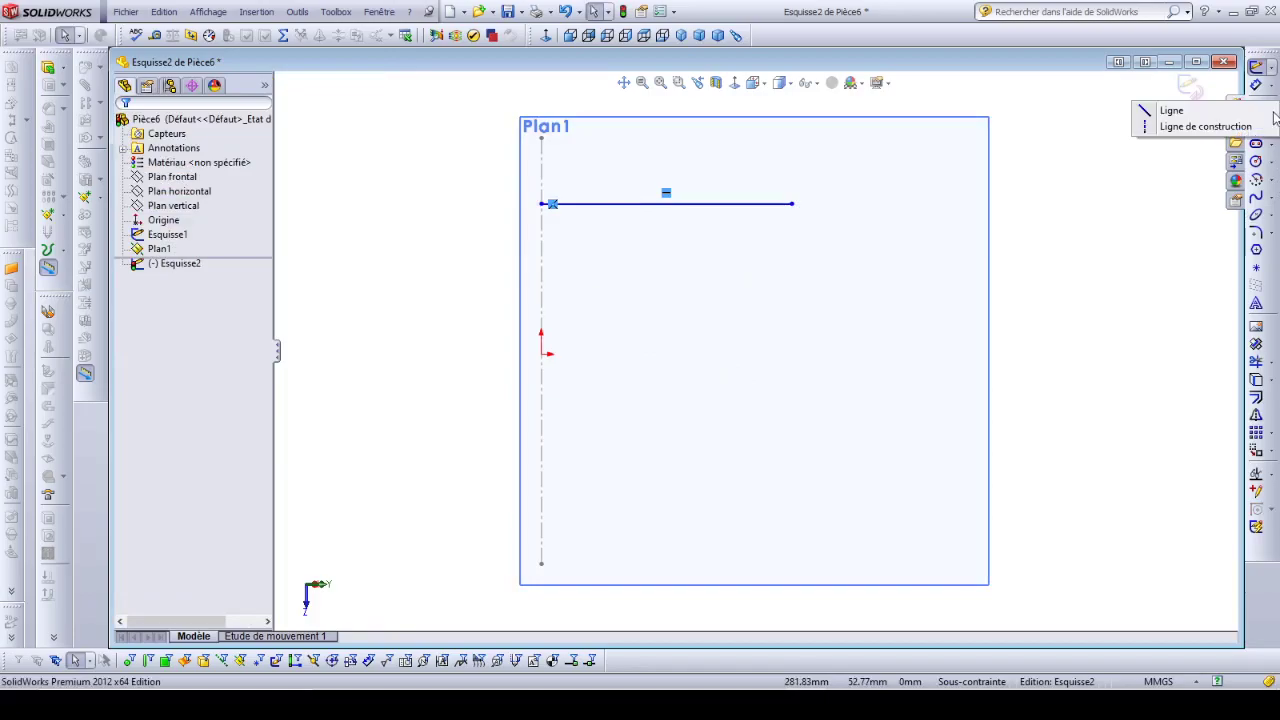
pyautogui.click(1200, 126)
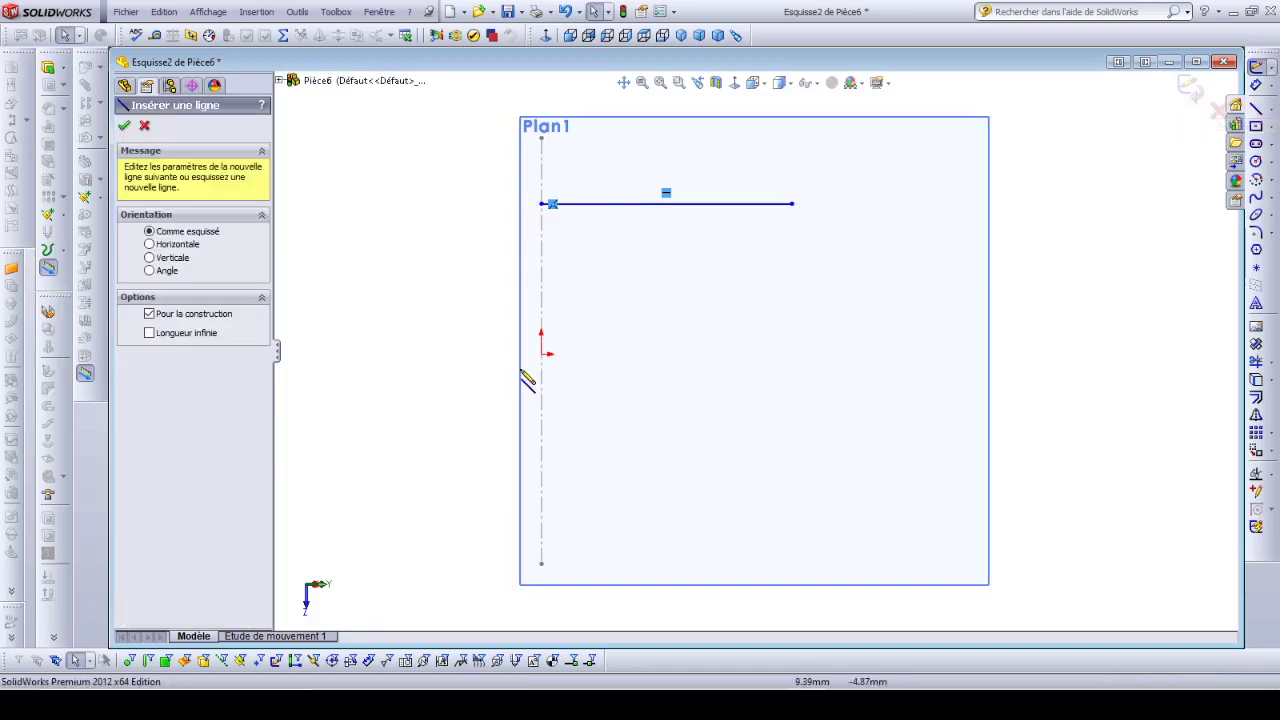
pyautogui.click(331, 355)
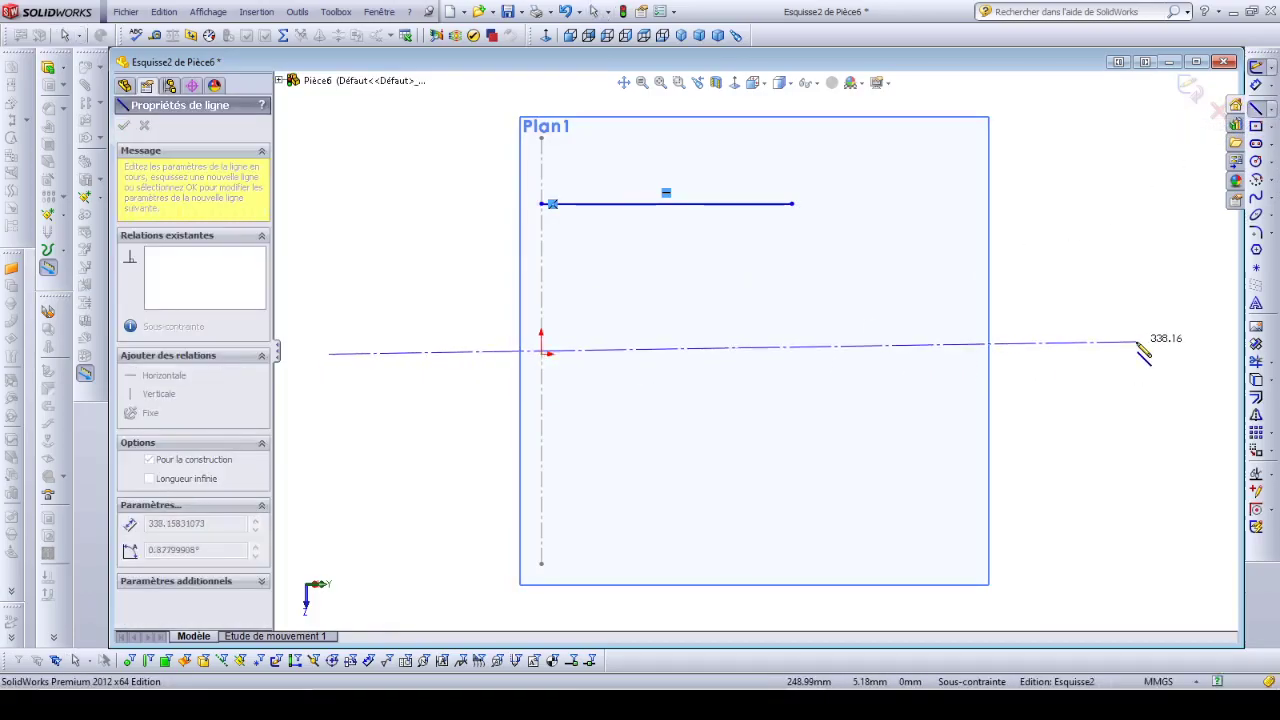
pyautogui.click(1054, 354)
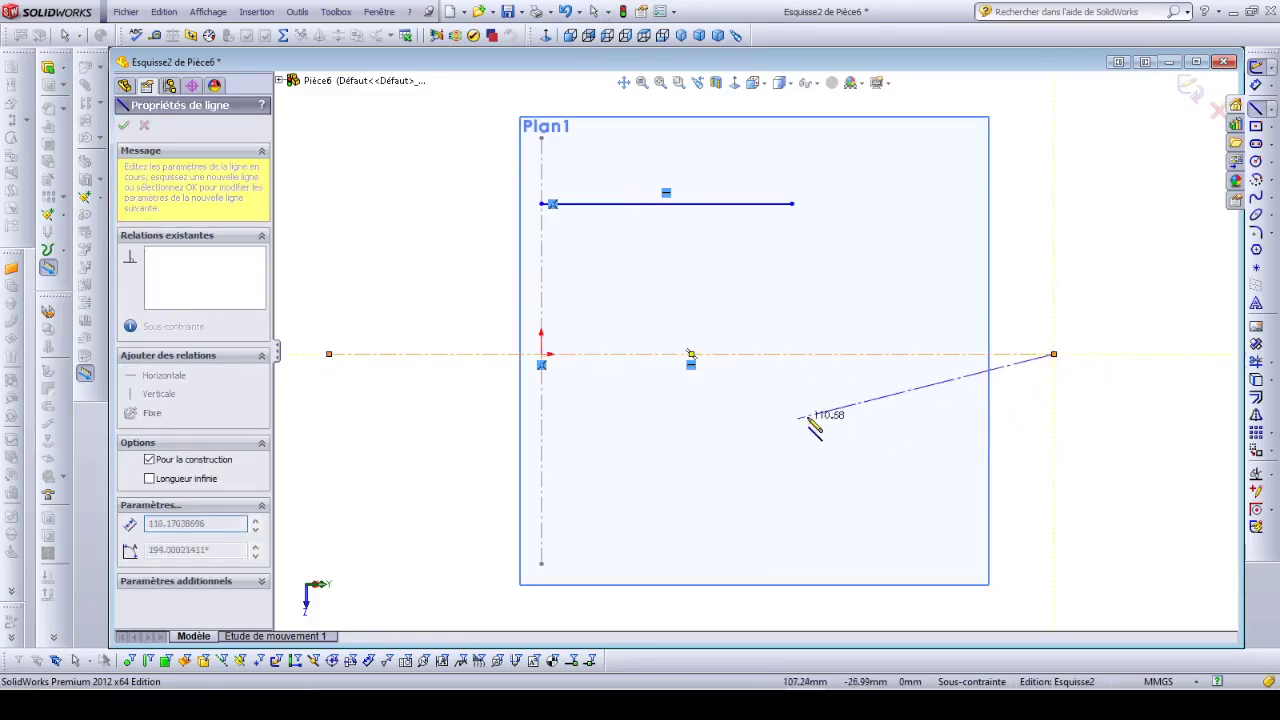
pyautogui.press('Escape')
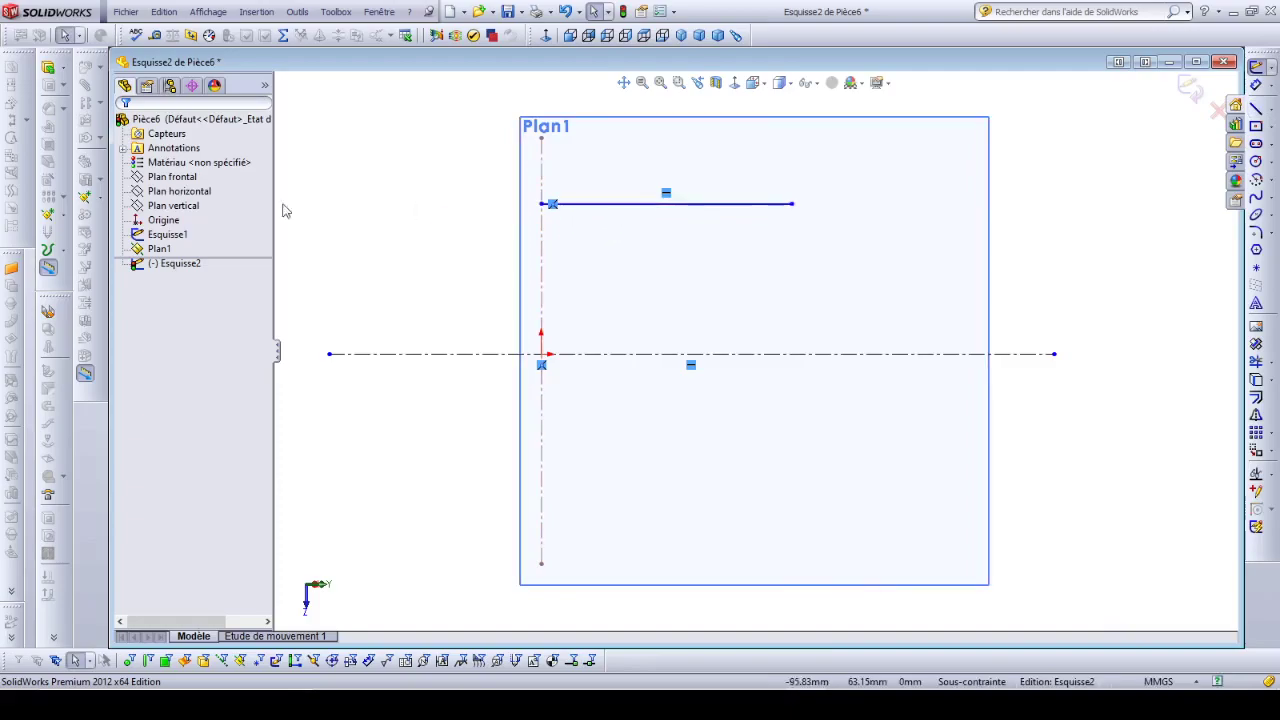
# Mirror the solid horizontal line about the horizontal construction line
pyautogui.click(608, 205)
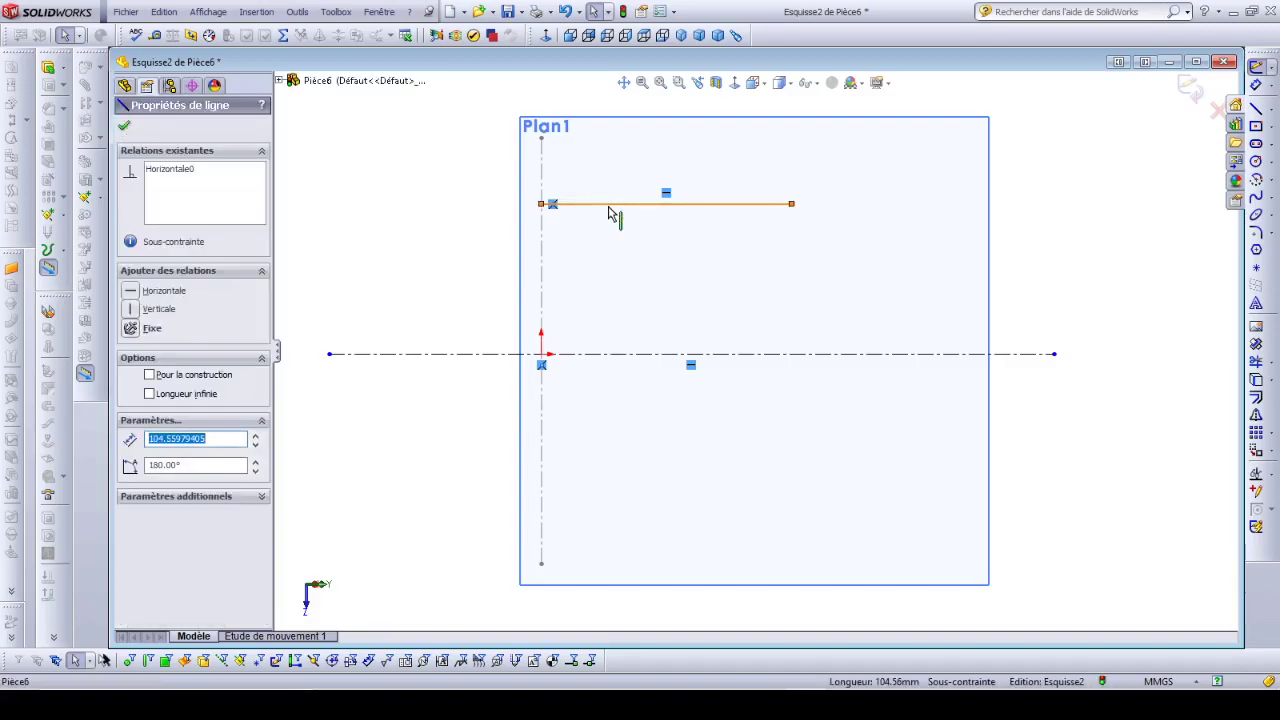
pyautogui.keyDown('ctrl'); pyautogui.click(590, 354); pyautogui.keyUp('ctrl')
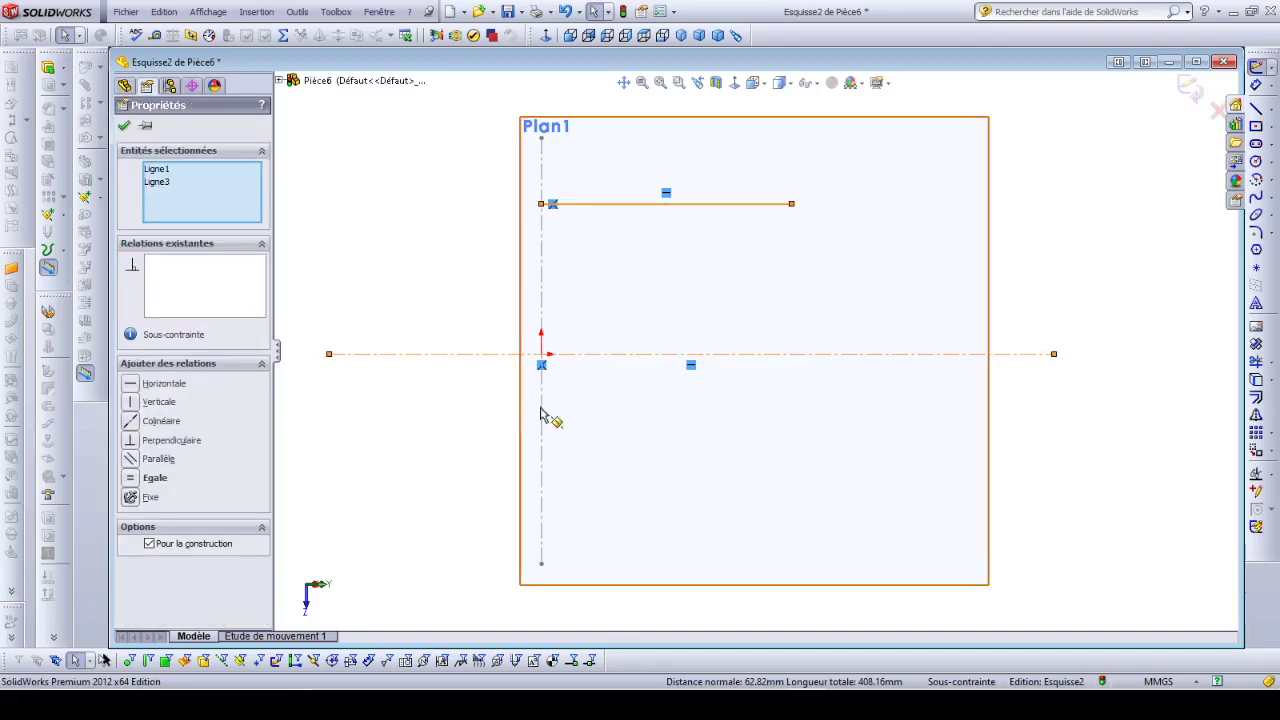
pyautogui.click(1257, 415)
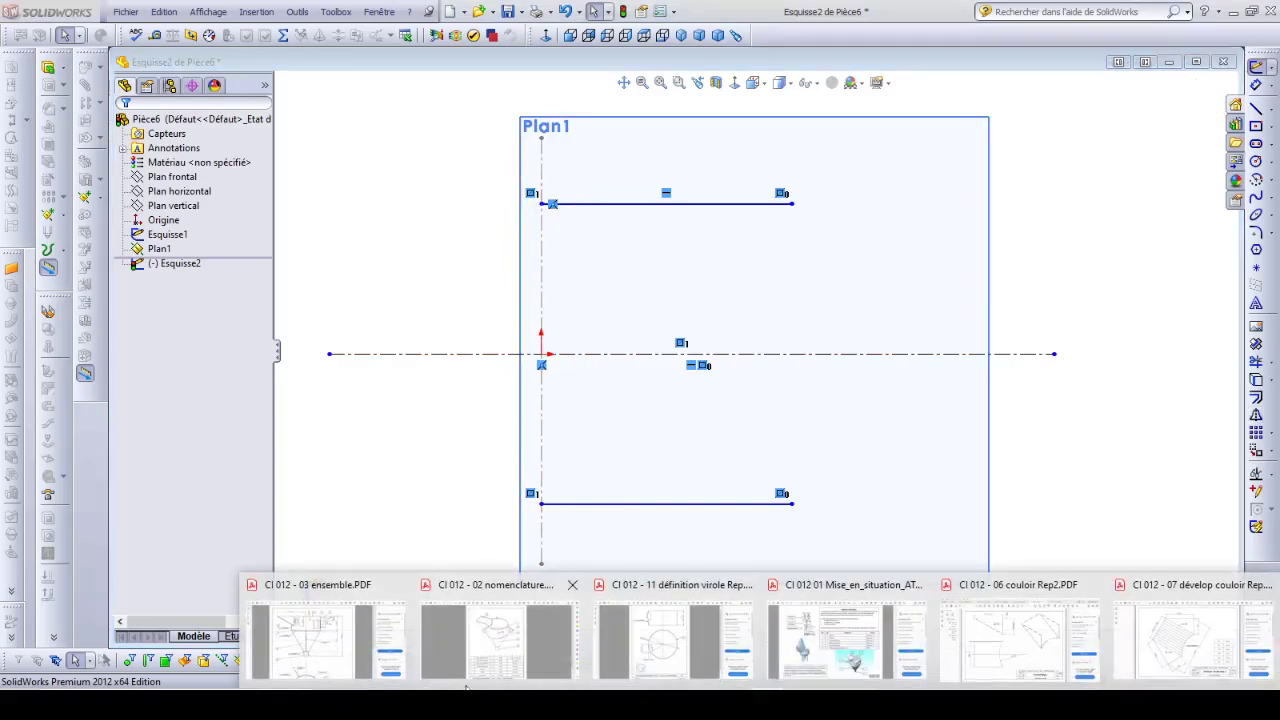
# Consult the couloir Rep2 drawing and join the starting ends of the two horizontal lines with a vertical line through the origin
pyautogui.click(1040, 654)
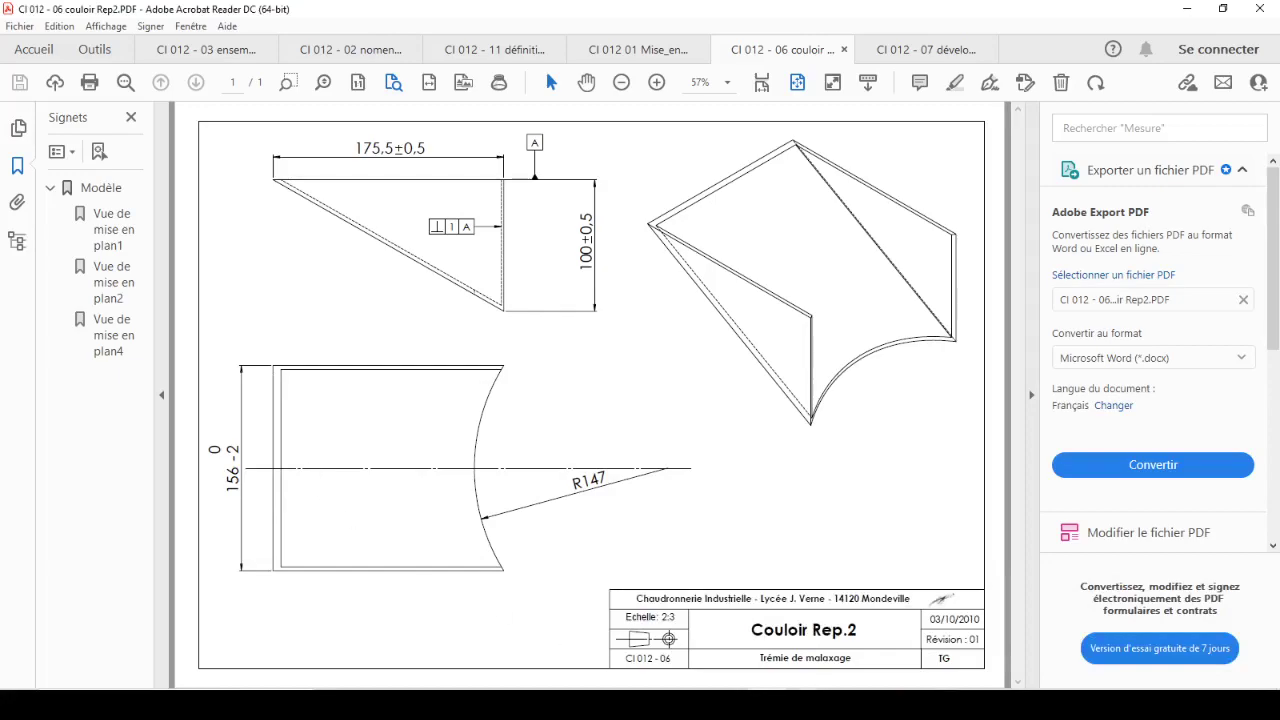
pyautogui.click(818, 690)
pyautogui.click(1256, 108)
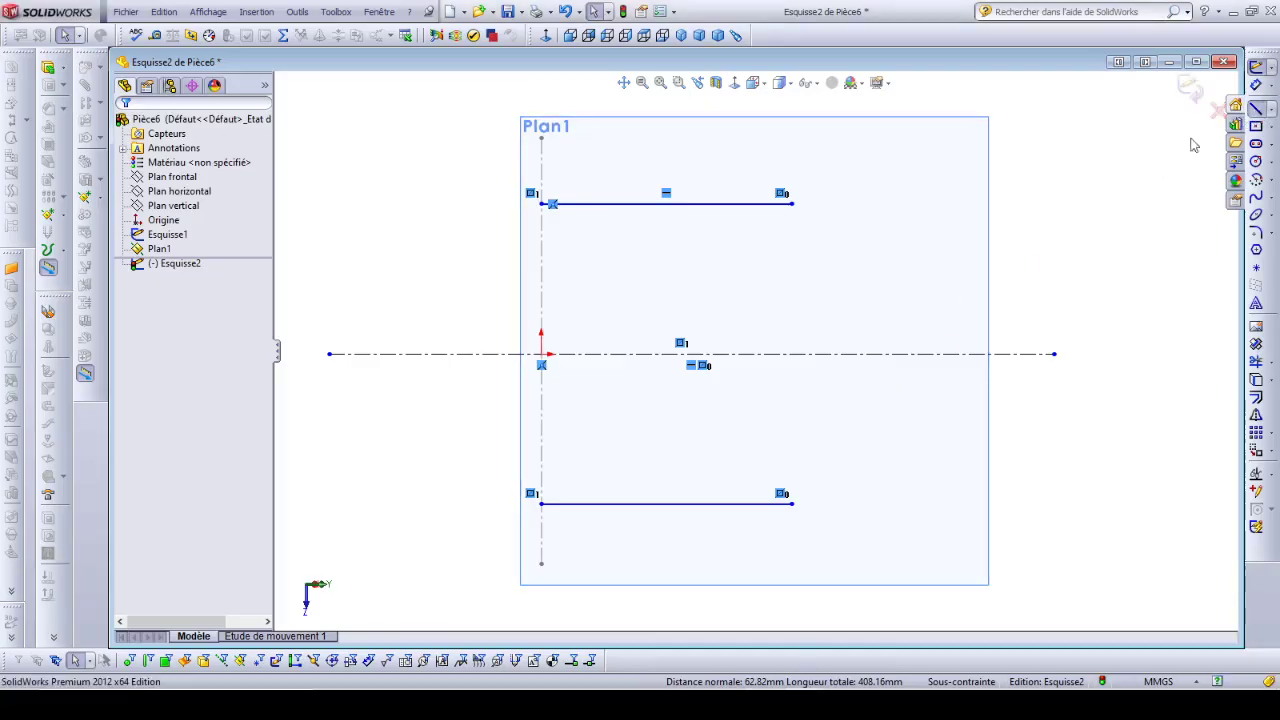
pyautogui.click(541, 203)
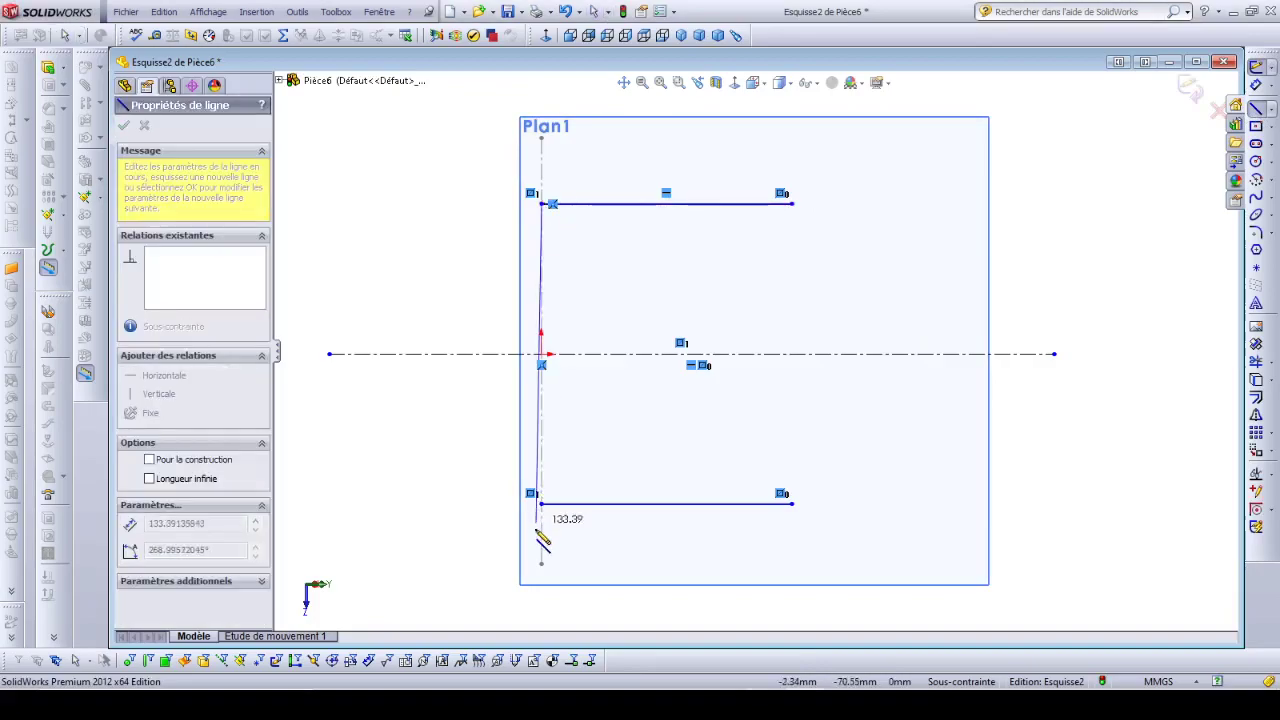
pyautogui.click(541, 503)
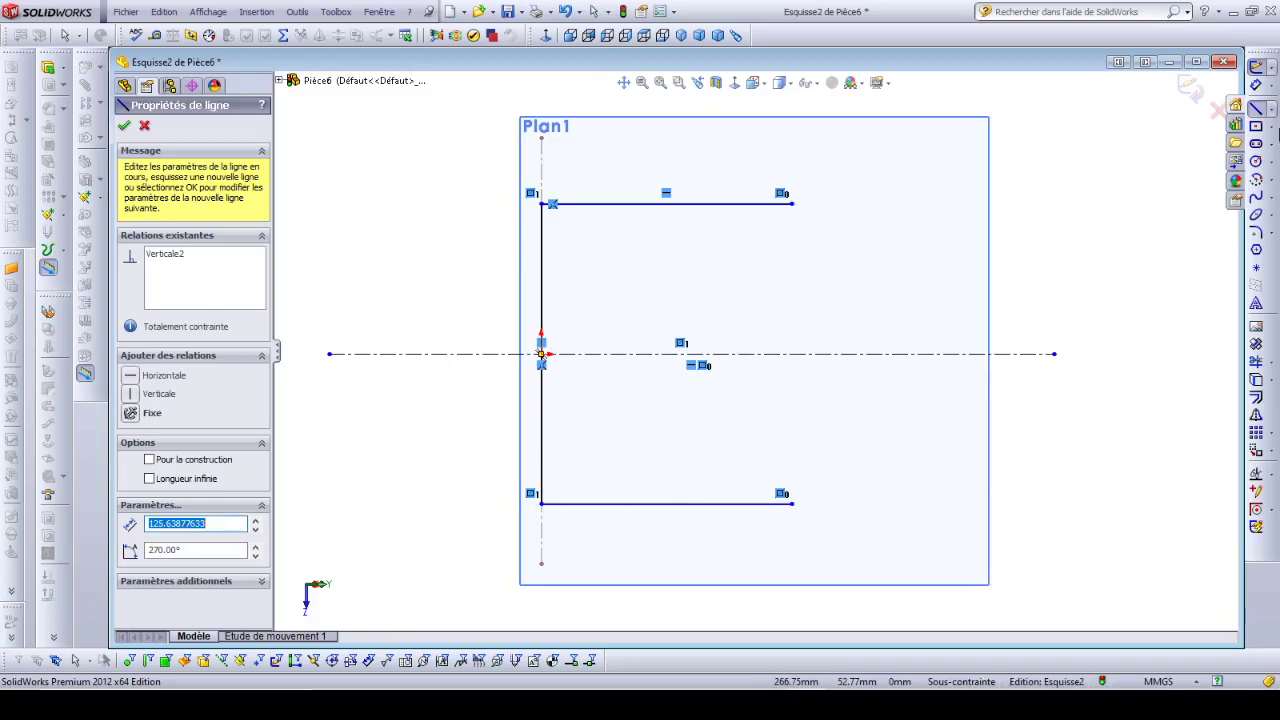
# Dimension the vertical line of the profile at 156 mm
pyautogui.click(1257, 86)
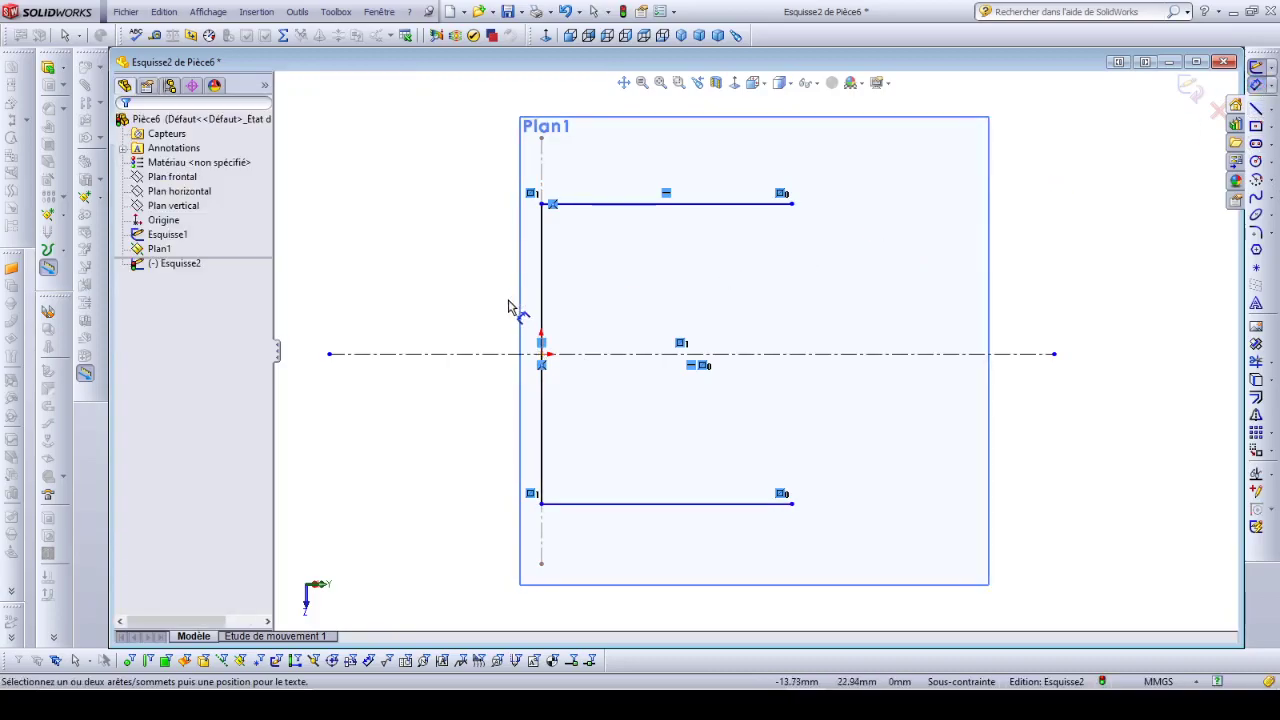
pyautogui.click(542, 305)
pyautogui.click(444, 298)
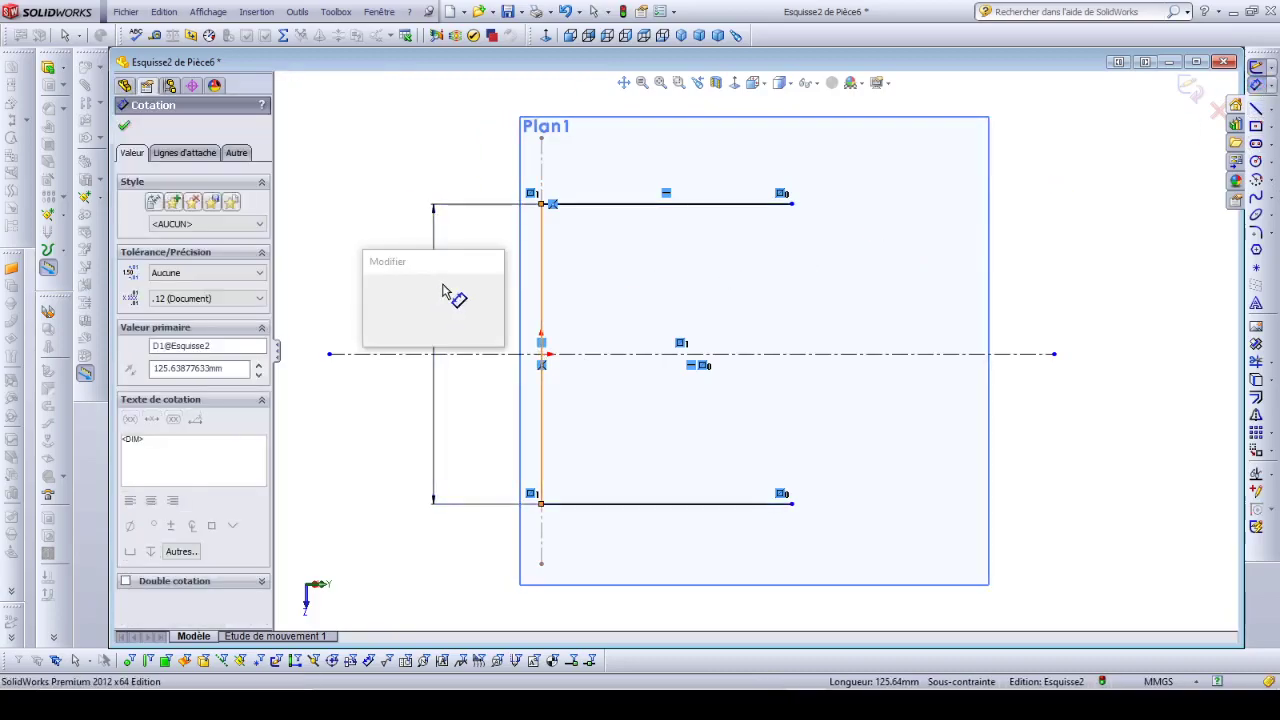
pyautogui.write('156')
pyautogui.press('Return')
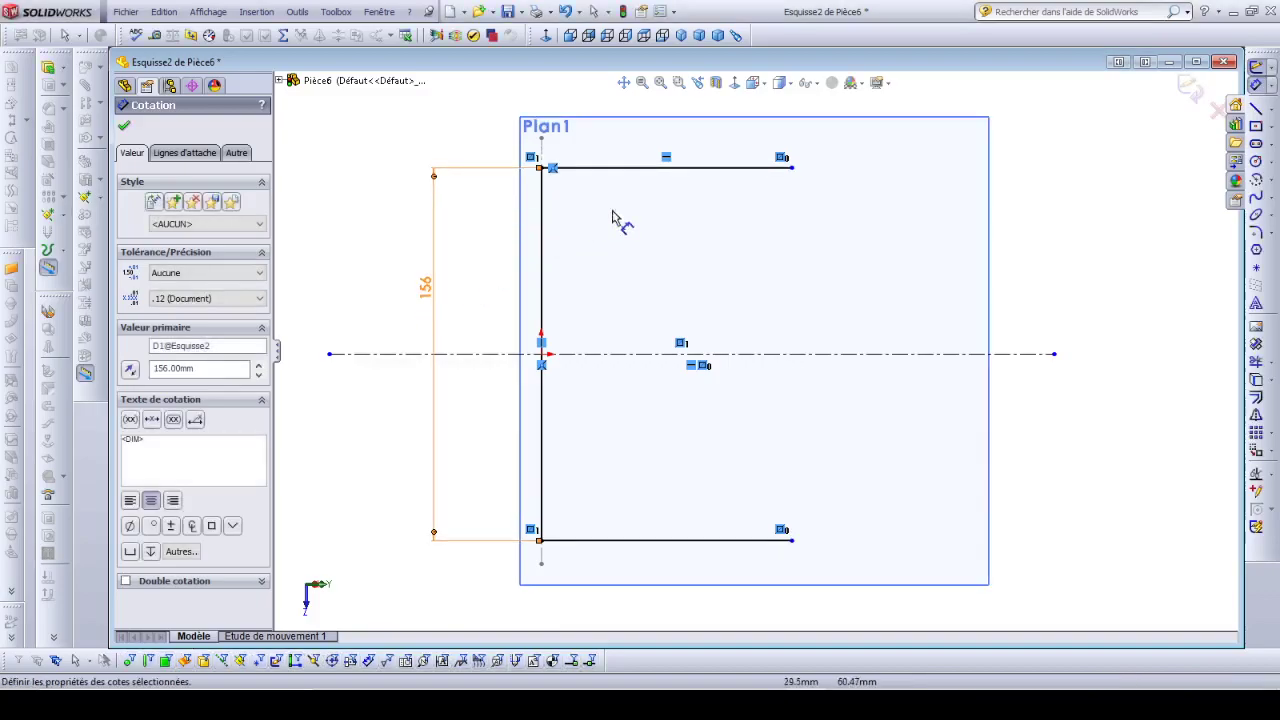
pyautogui.click(1217, 100)
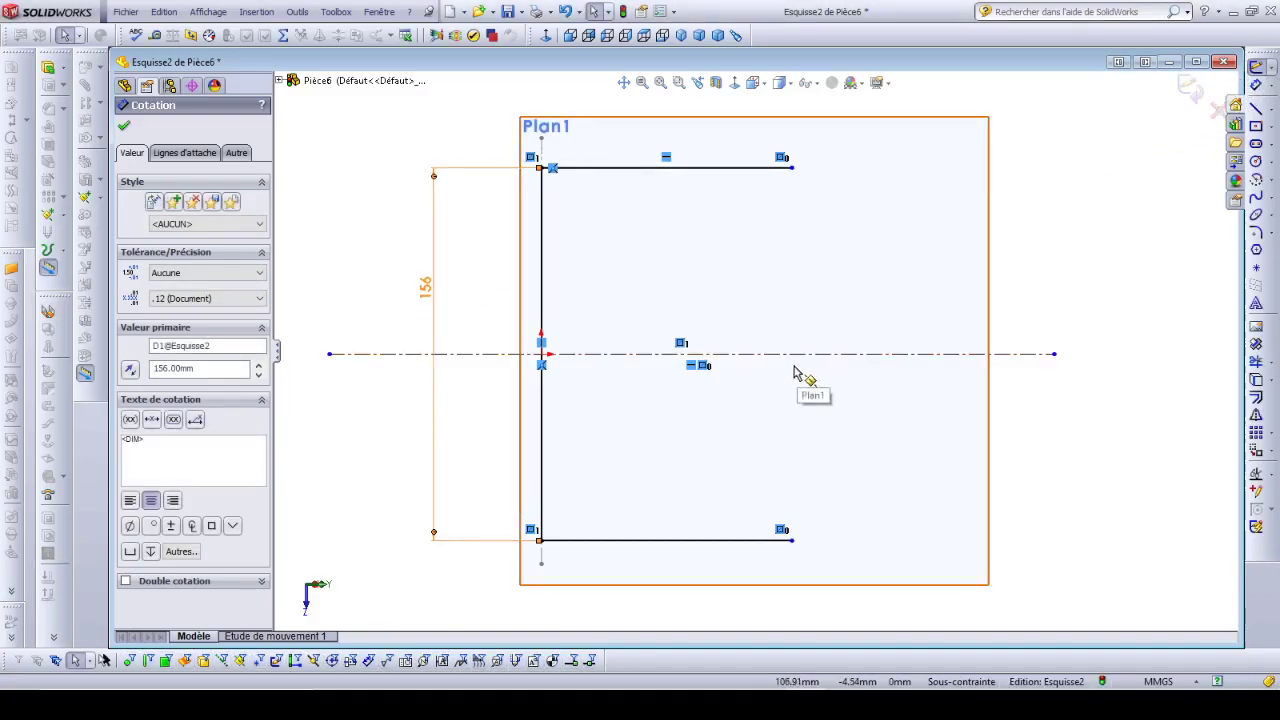
# Stretch the two symmetric horizontal lines to about 361 mm long and recheck the couloir Rep2 drawing
pyautogui.scroll(-3, 794, 229)
pyautogui.scroll(4, 785, 183)
pyautogui.scroll(1, 757, 306)
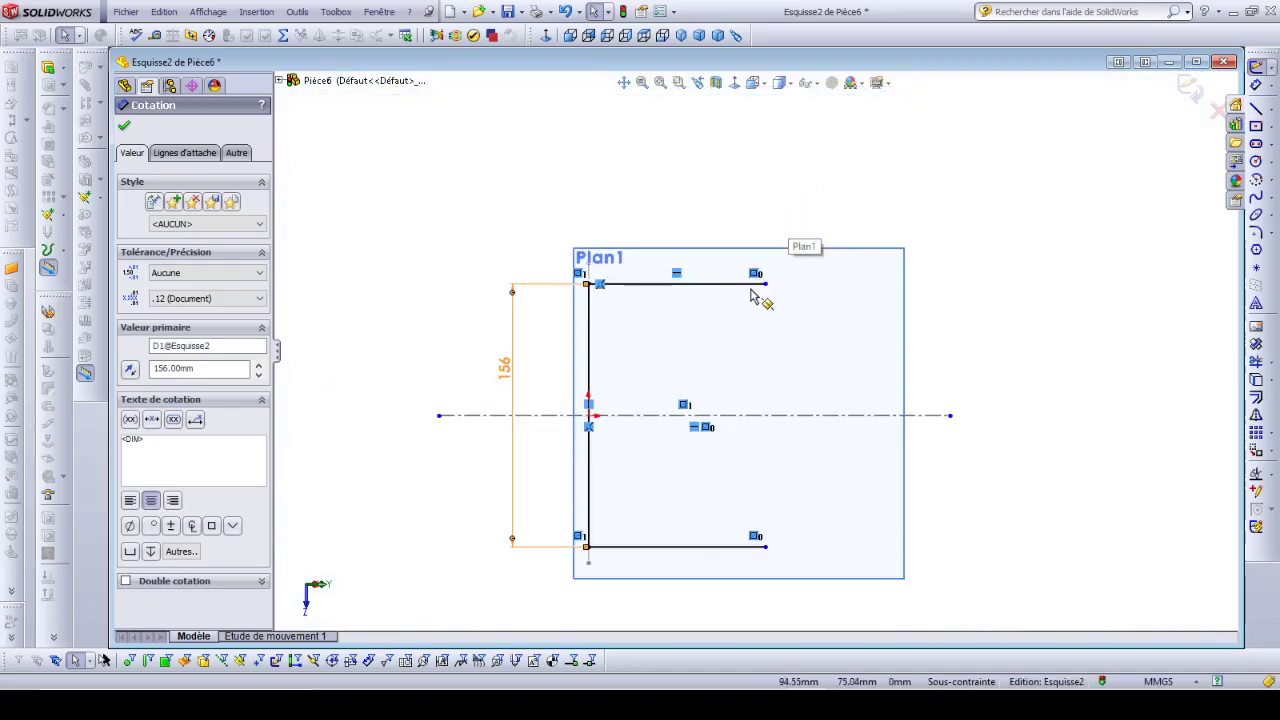
pyautogui.moveTo(768, 286); pyautogui.dragTo(1201, 289)
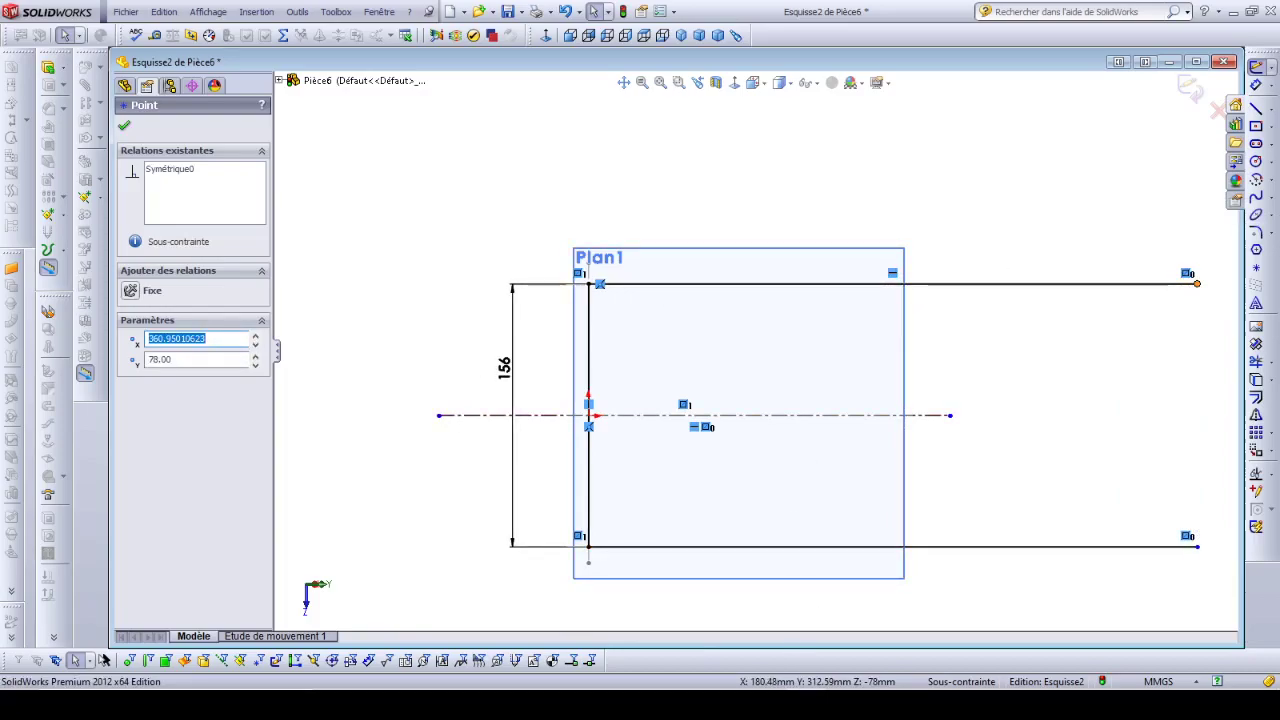
pyautogui.moveTo(805, 705)
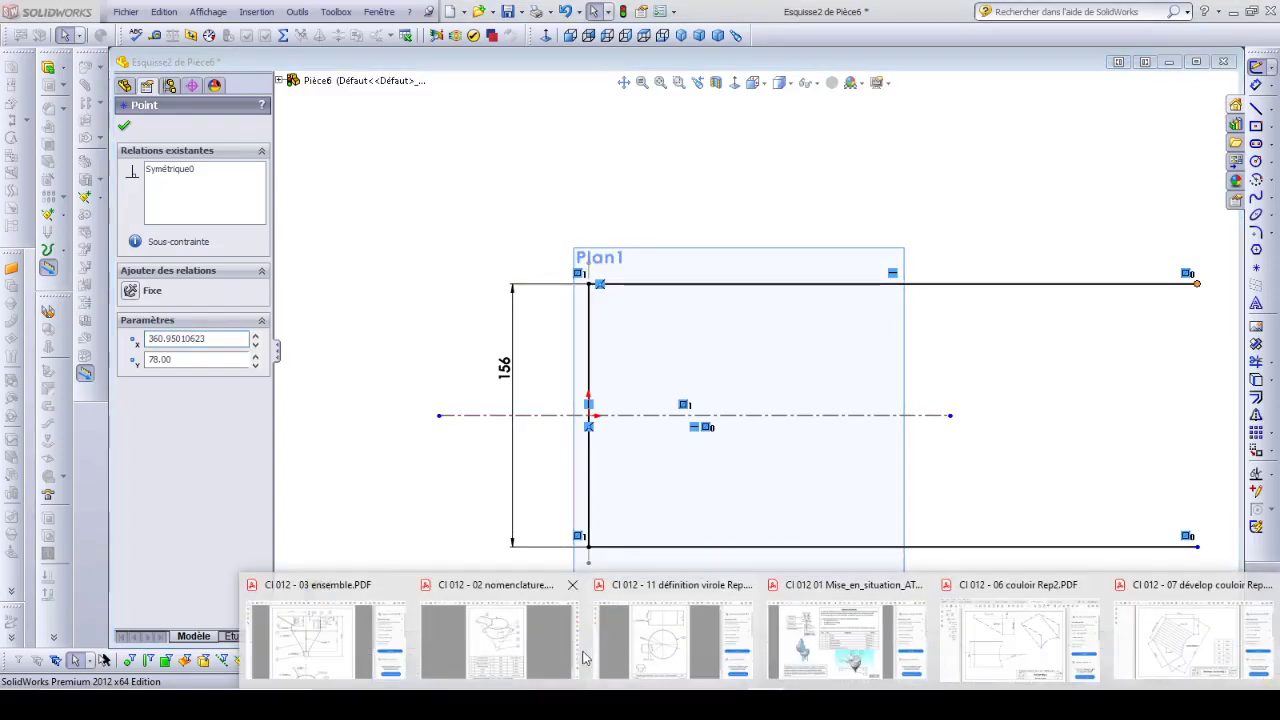
pyautogui.click(1020, 635)
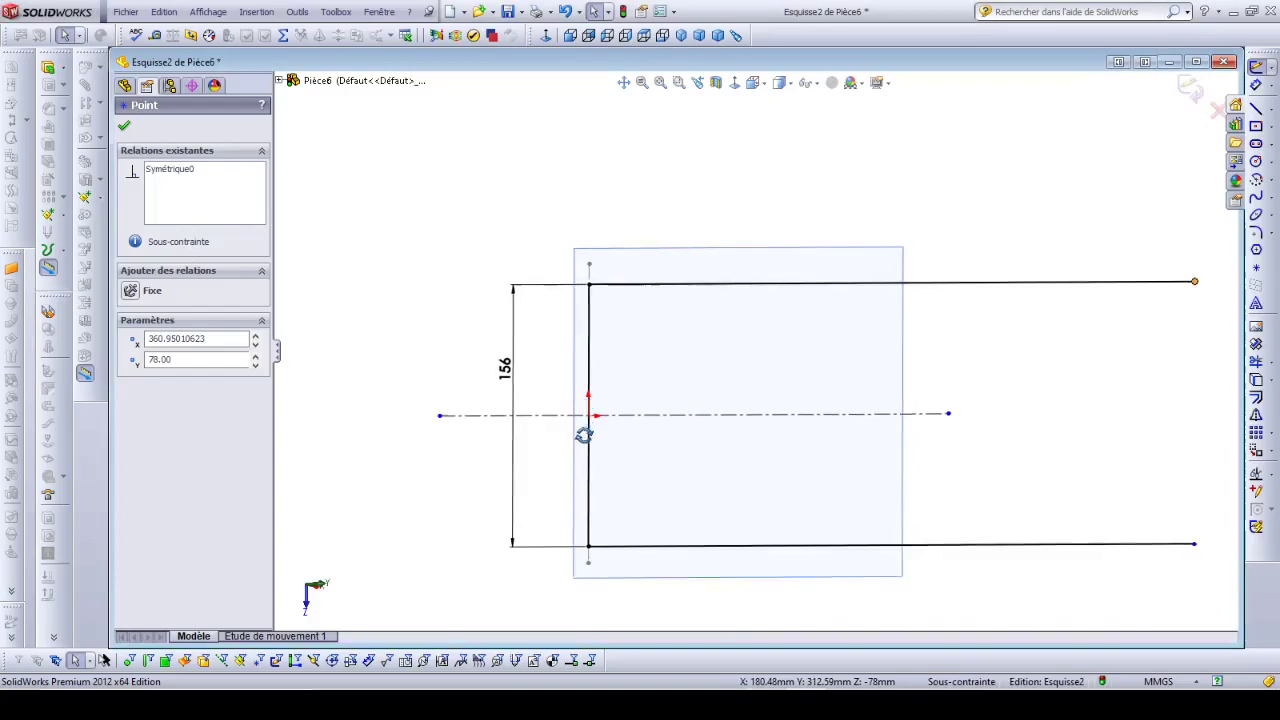
# Start a sheet-metal base flange from the open profile and look up the couloir's thickness in the nomenclature PDF
pyautogui.moveTo(584, 435)
pyautogui.mouseDown(button='middle')
pyautogui.moveTo(549, 280)
pyautogui.moveTo(563, 243)
pyautogui.moveTo(574, 254)
pyautogui.moveTo(560, 256)
pyautogui.mouseUp(button='middle')
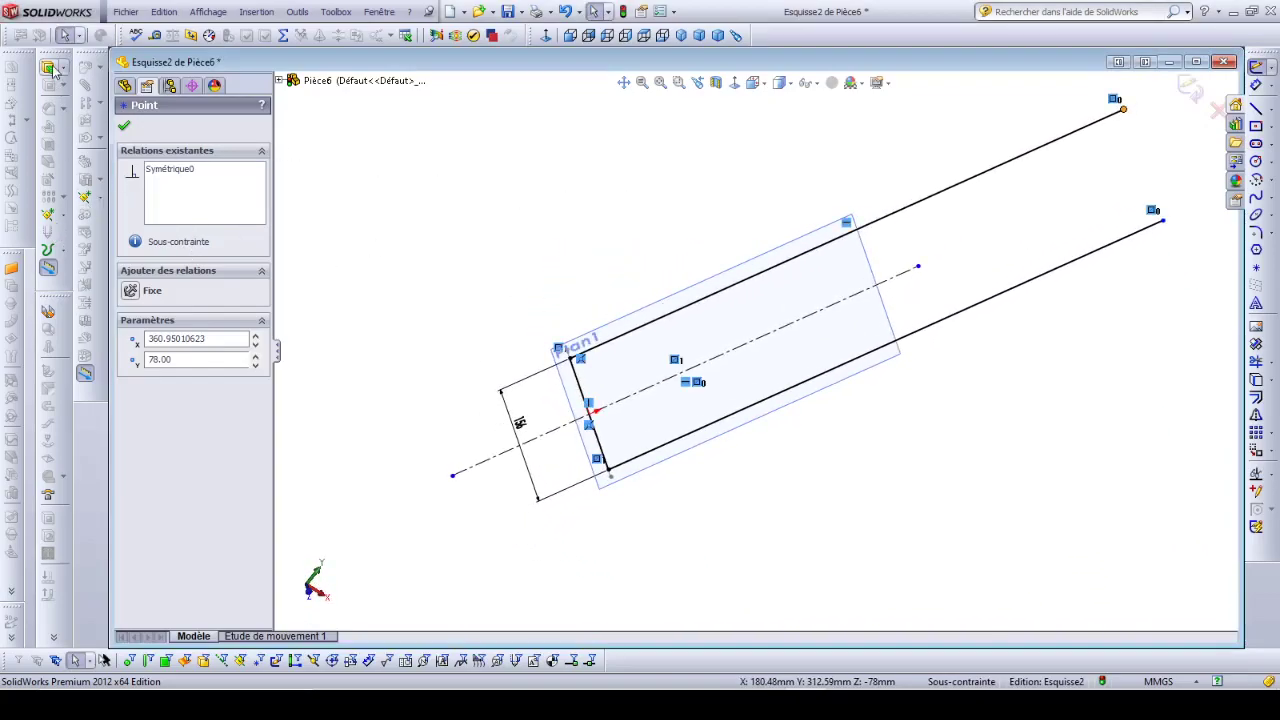
pyautogui.click(48, 314)
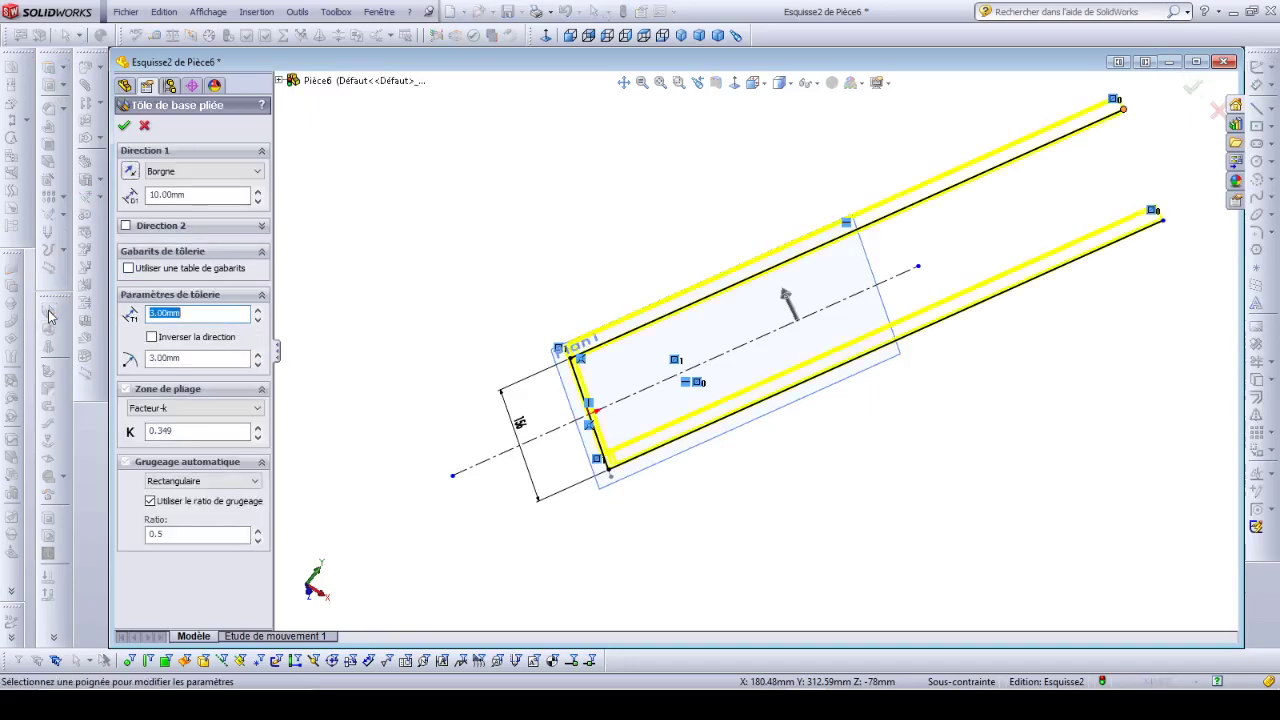
pyautogui.moveTo(480, 374)
pyautogui.mouseDown(button='middle')
pyautogui.moveTo(517, 537)
pyautogui.moveTo(481, 398)
pyautogui.moveTo(440, 317)
pyautogui.mouseUp(button='middle')
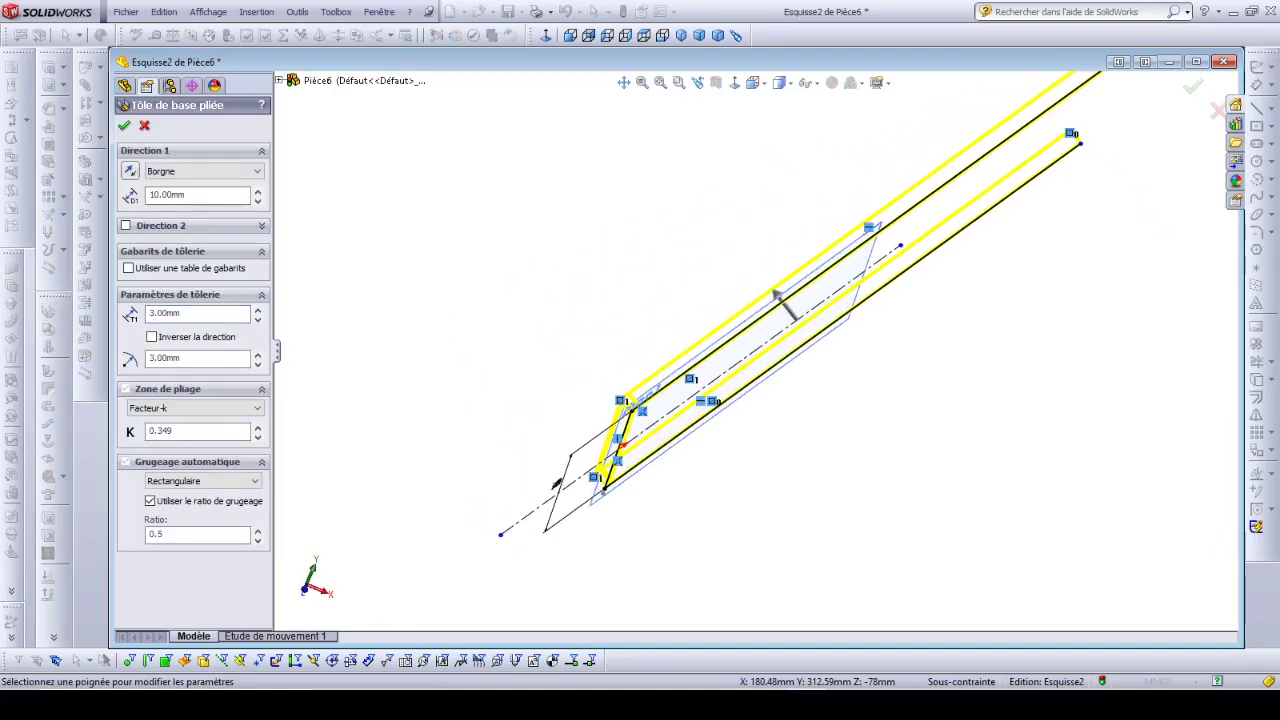
pyautogui.moveTo(640, 685)
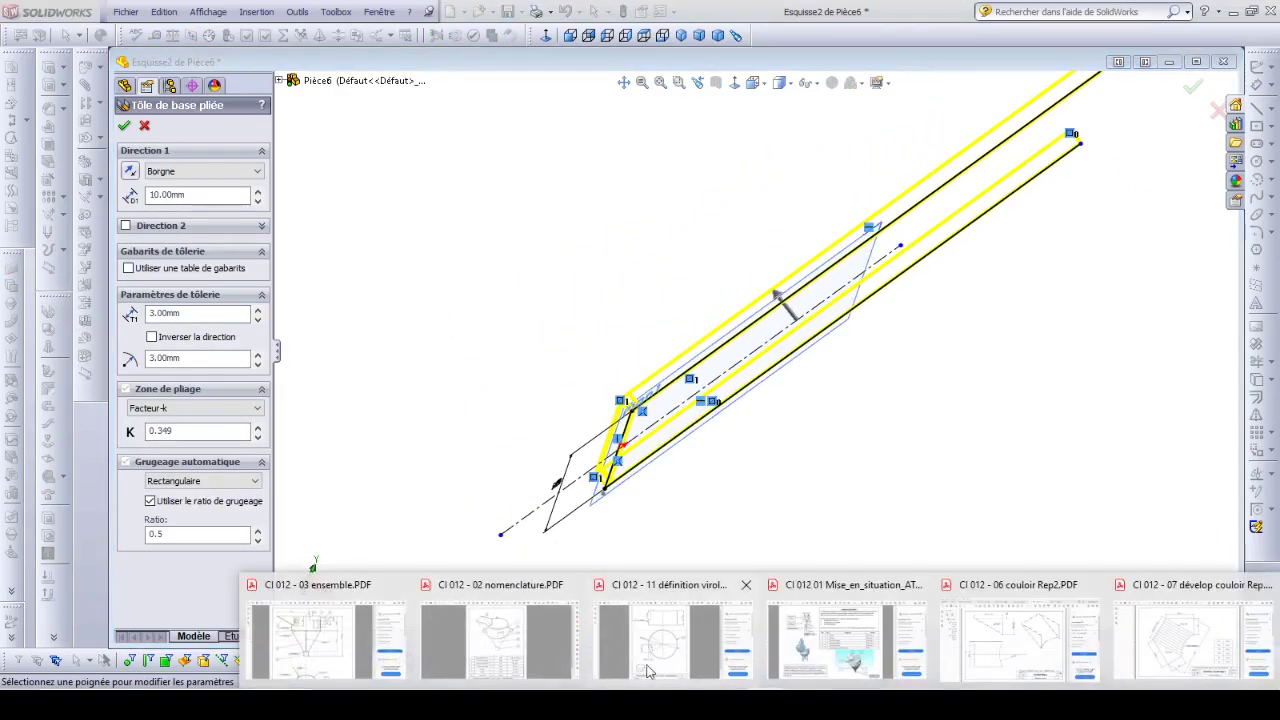
pyautogui.click(513, 659)
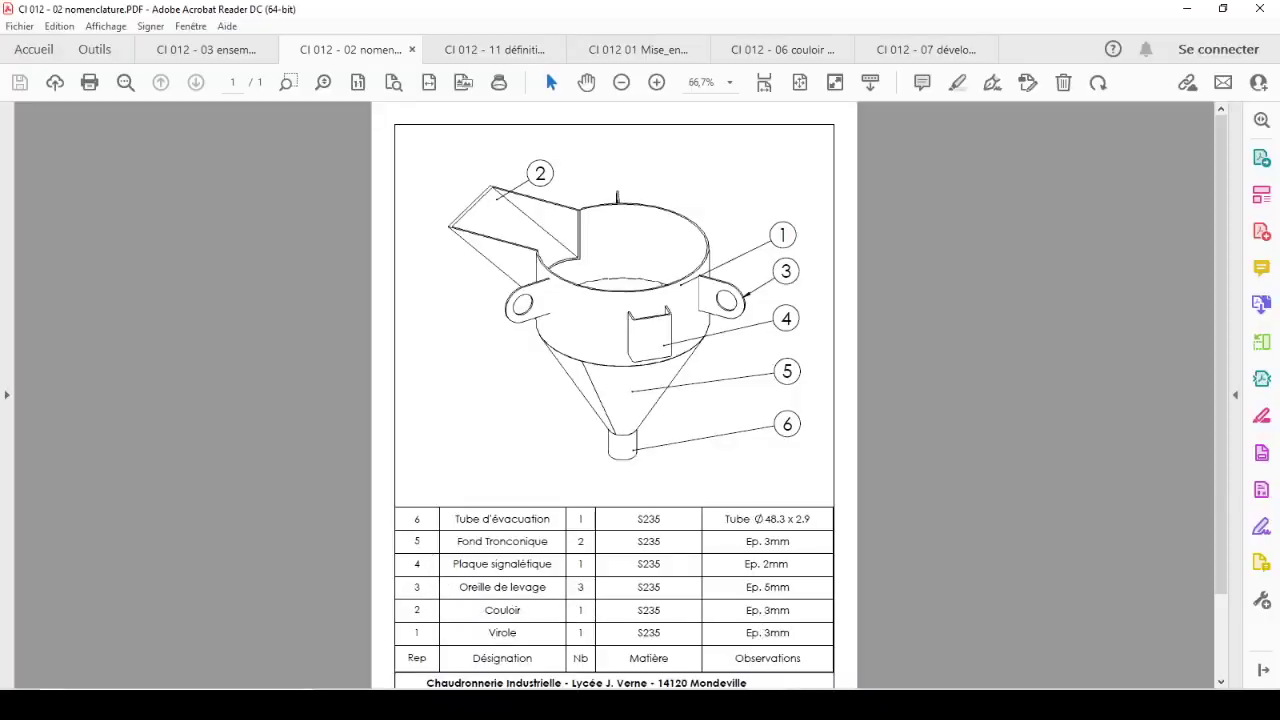
pyautogui.hotkey('alt', 'Tab')
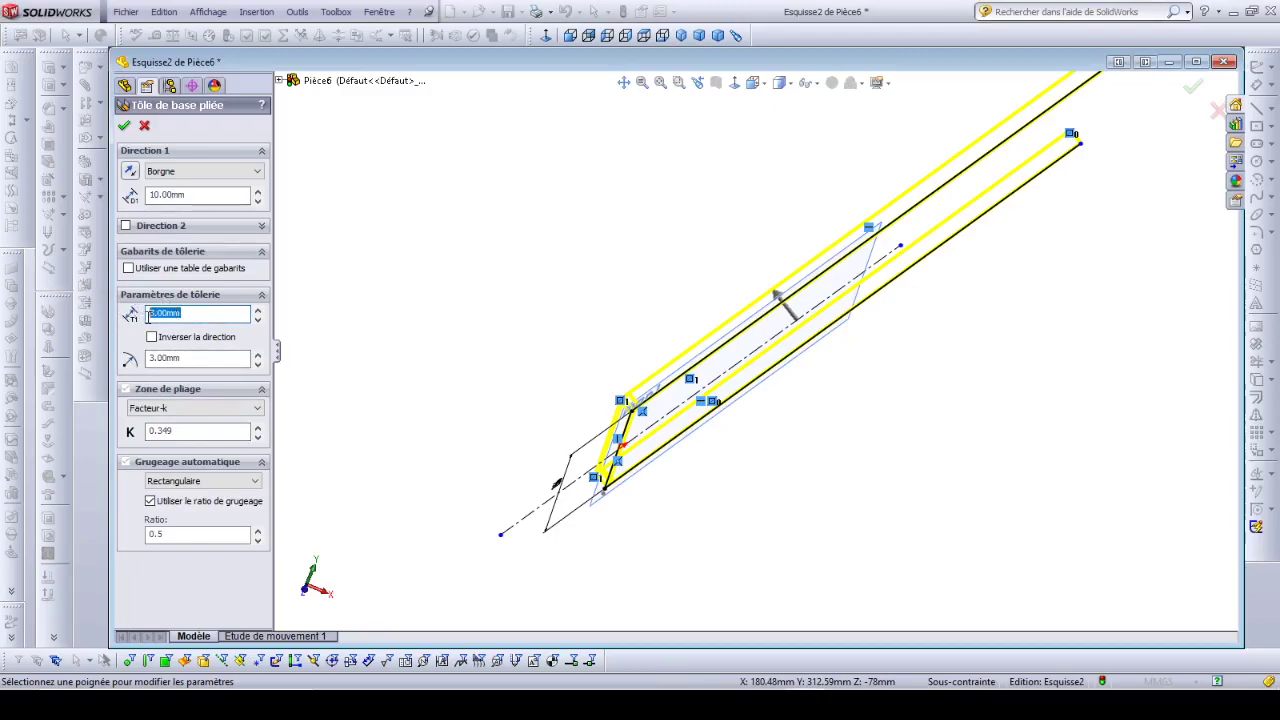
# Create the base flange with a mid-plane extent of about 1239 mm, keeping 3 mm thickness and 3 mm bend radius
pyautogui.moveTo(184, 362); pyautogui.dragTo(167, 359)
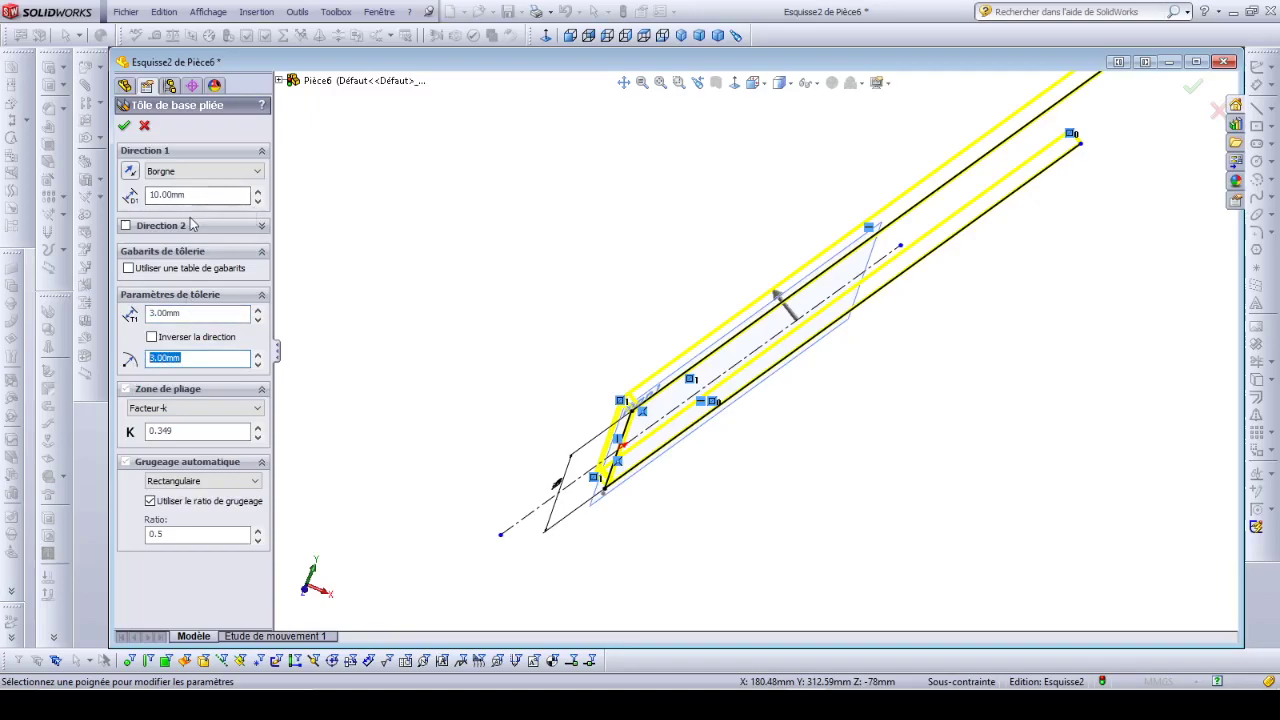
pyautogui.click(188, 172)
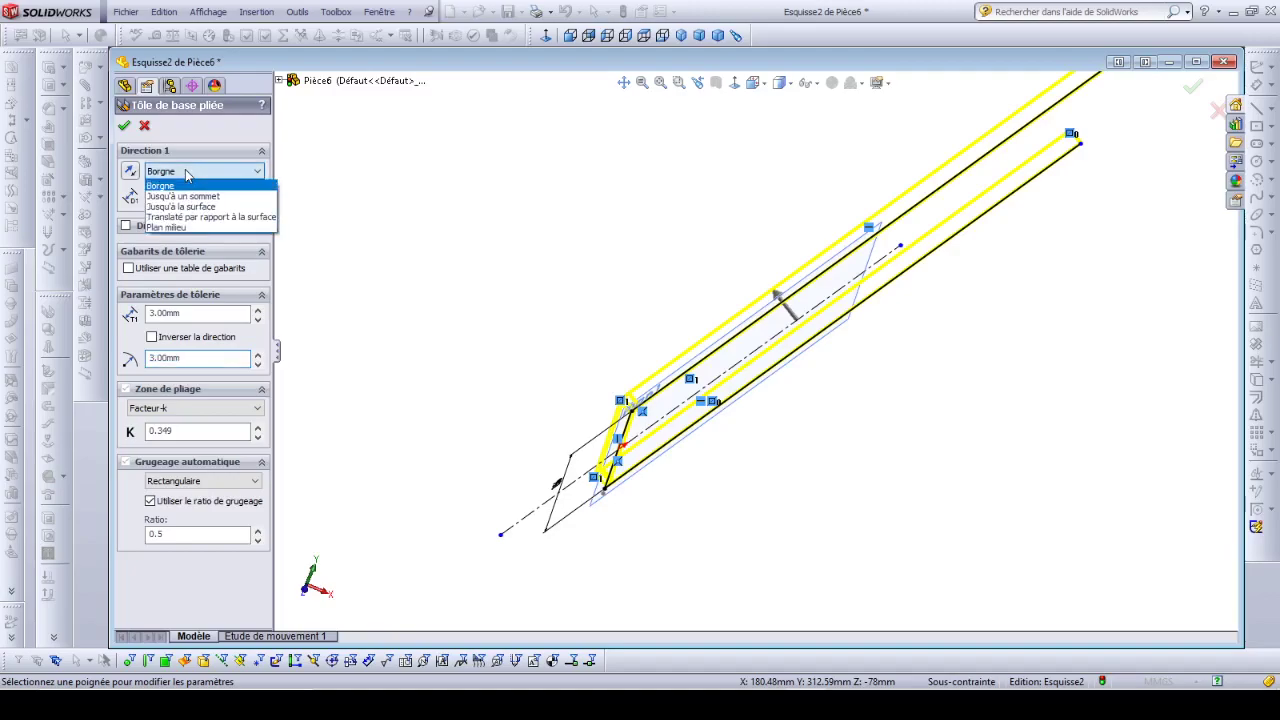
pyautogui.click(168, 228)
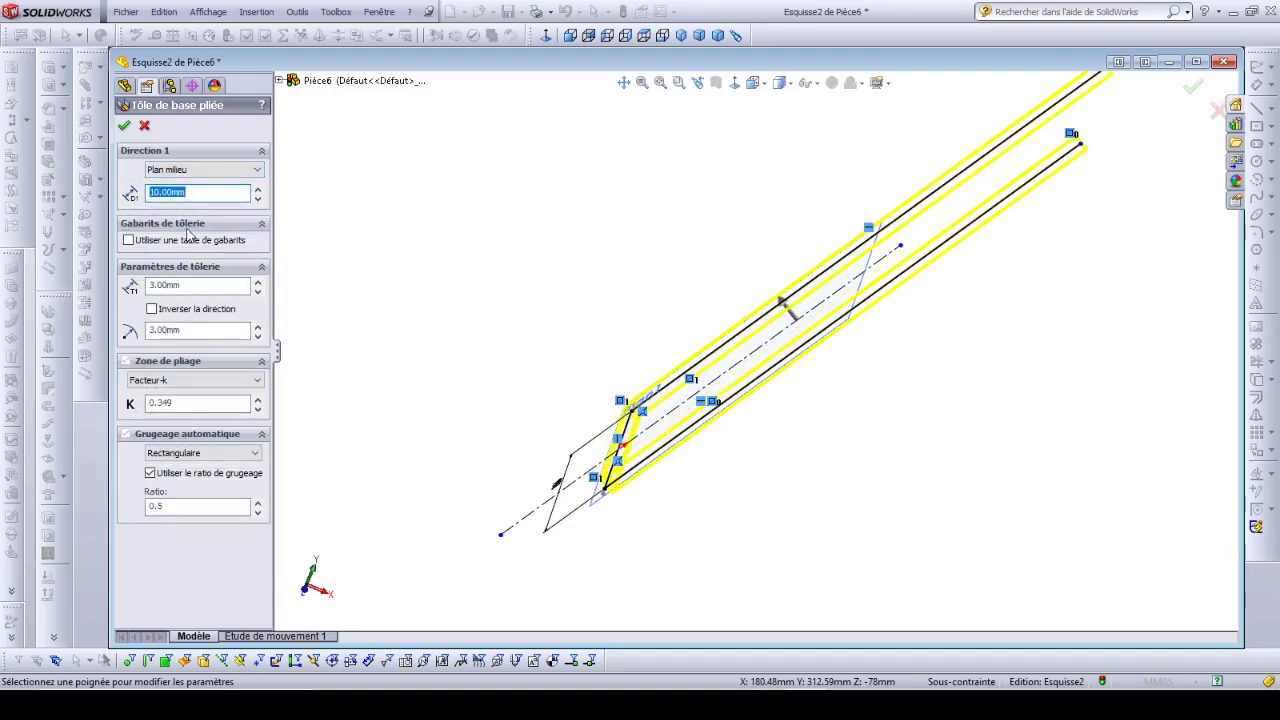
pyautogui.moveTo(790, 312); pyautogui.dragTo(714, 180)
pyautogui.press('f')
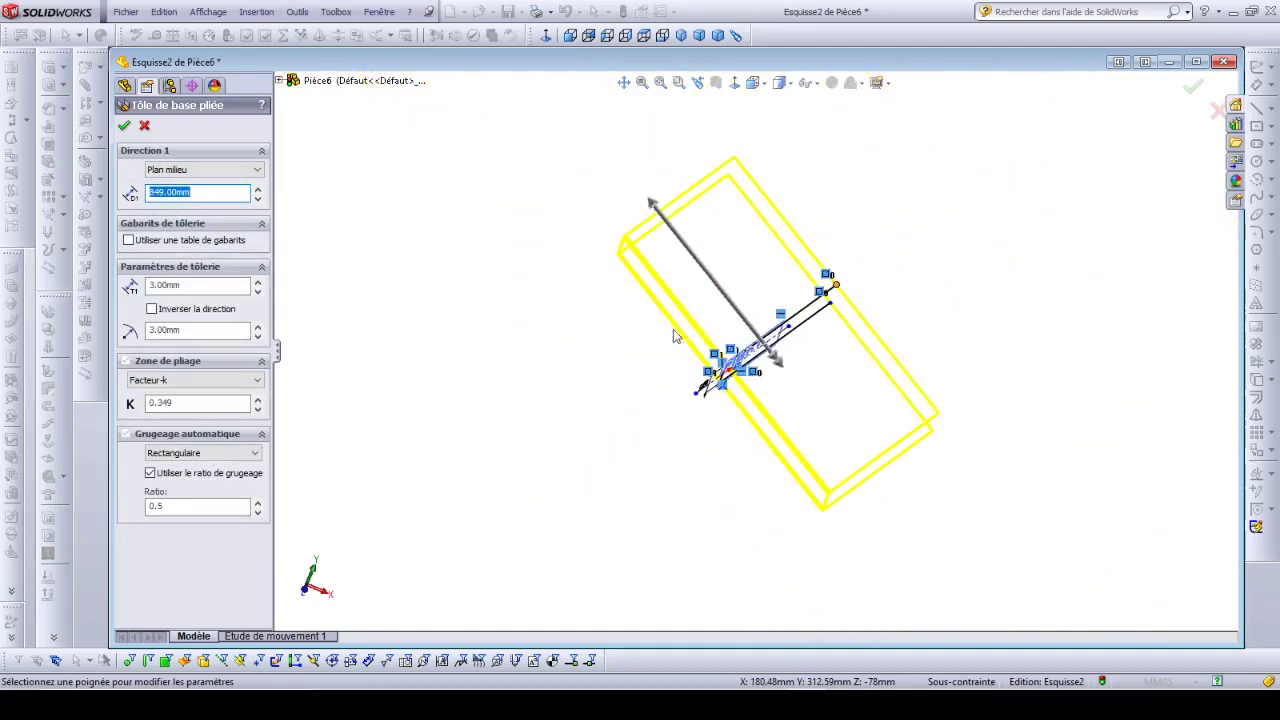
pyautogui.moveTo(655, 213); pyautogui.dragTo(592, 132)
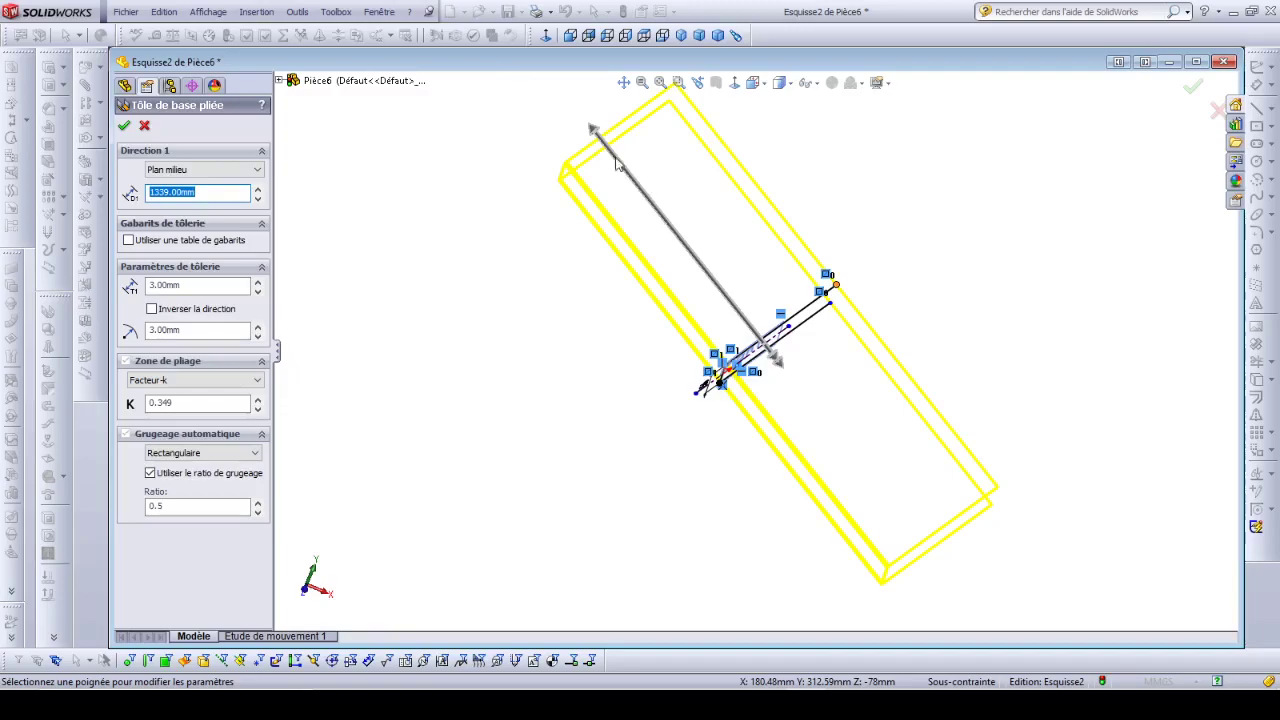
pyautogui.moveTo(594, 131); pyautogui.dragTo(605, 143)
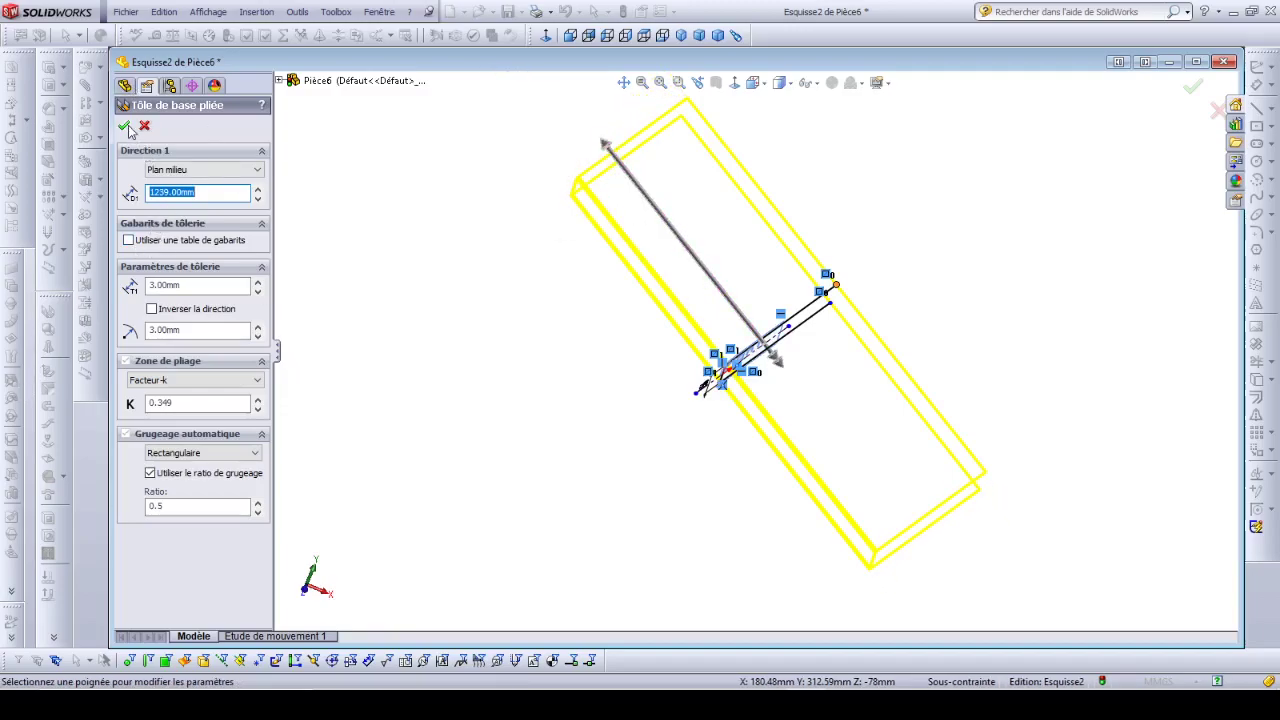
pyautogui.click(126, 127)
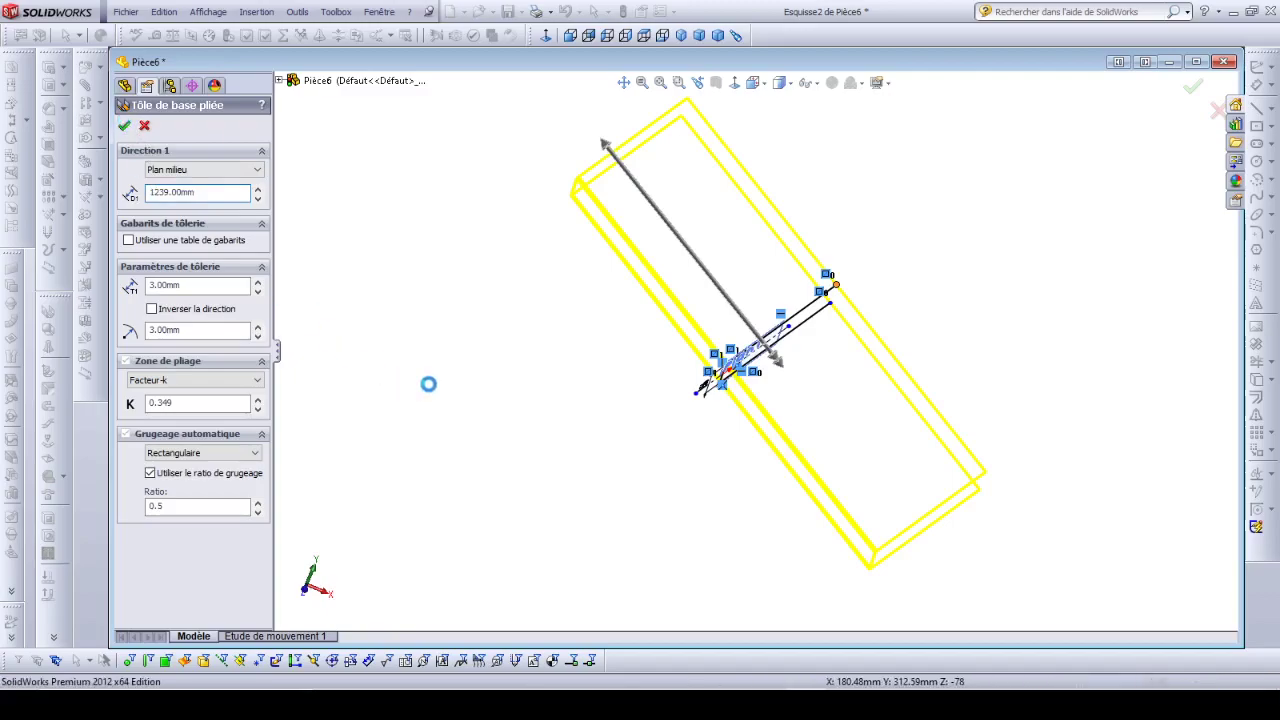
# Show the part from the front, consult the couloir Rep2 drawing and start a sketch on Plan frontal
pyautogui.moveTo(431, 391)
pyautogui.mouseDown(button='middle')
pyautogui.moveTo(443, 260)
pyautogui.moveTo(457, 434)
pyautogui.moveTo(487, 441)
pyautogui.moveTo(420, 417)
pyautogui.moveTo(414, 369)
pyautogui.mouseUp(button='middle')
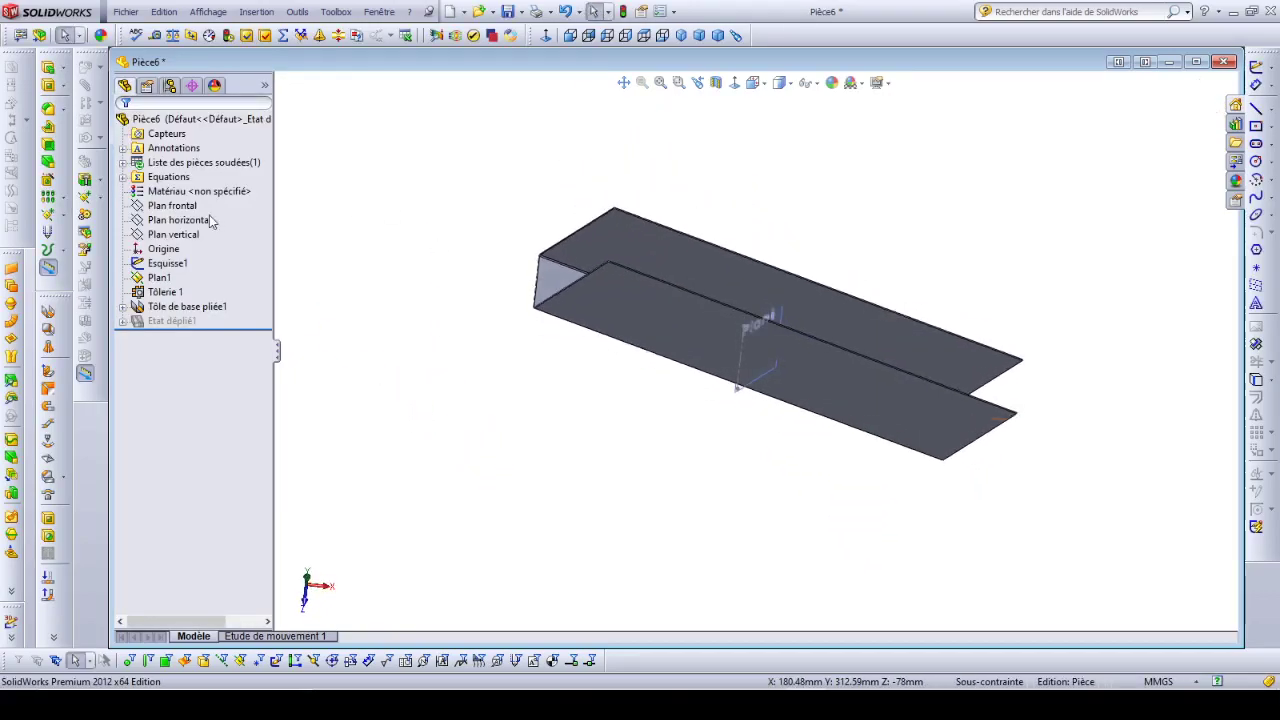
pyautogui.click(755, 83)
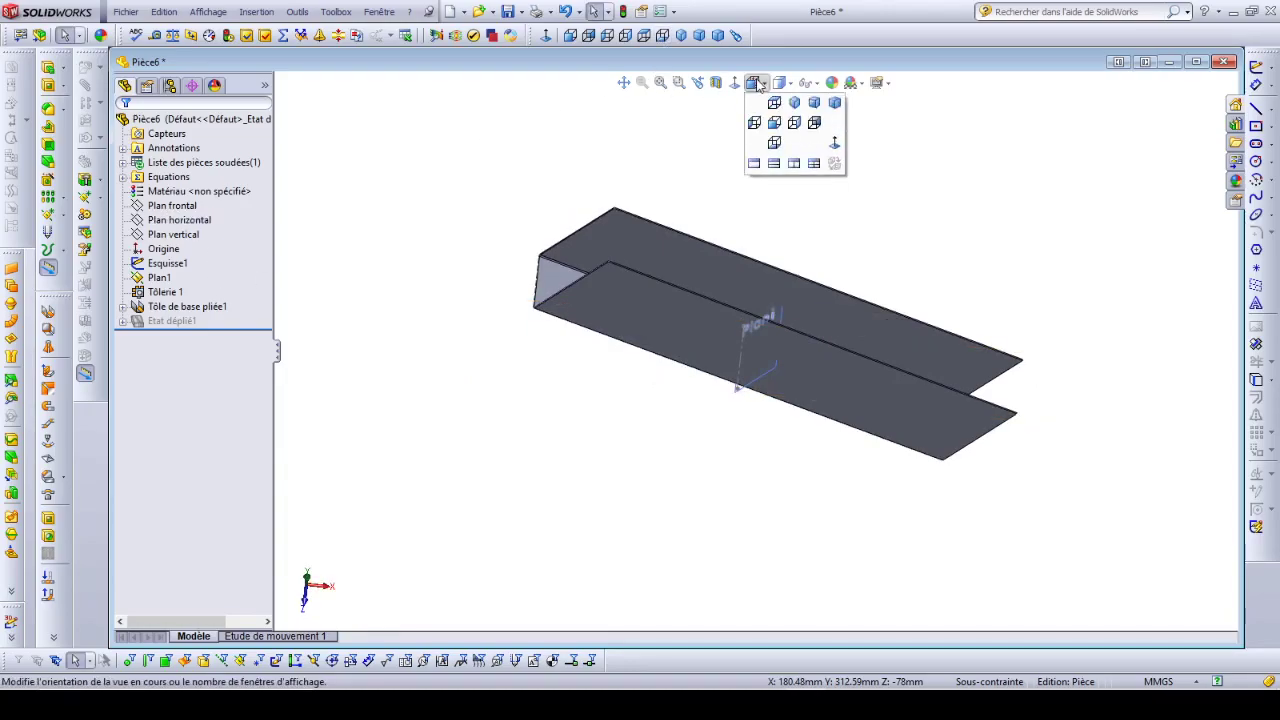
pyautogui.click(774, 122)
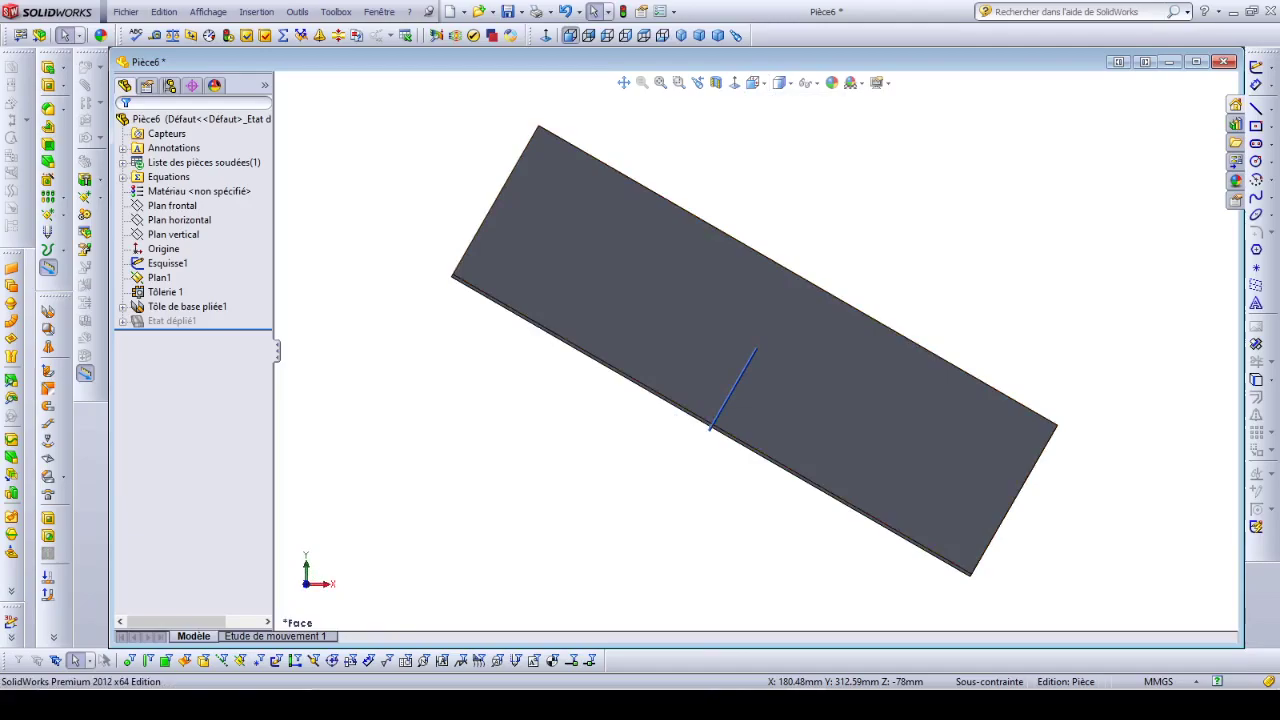
pyautogui.click(1008, 632)
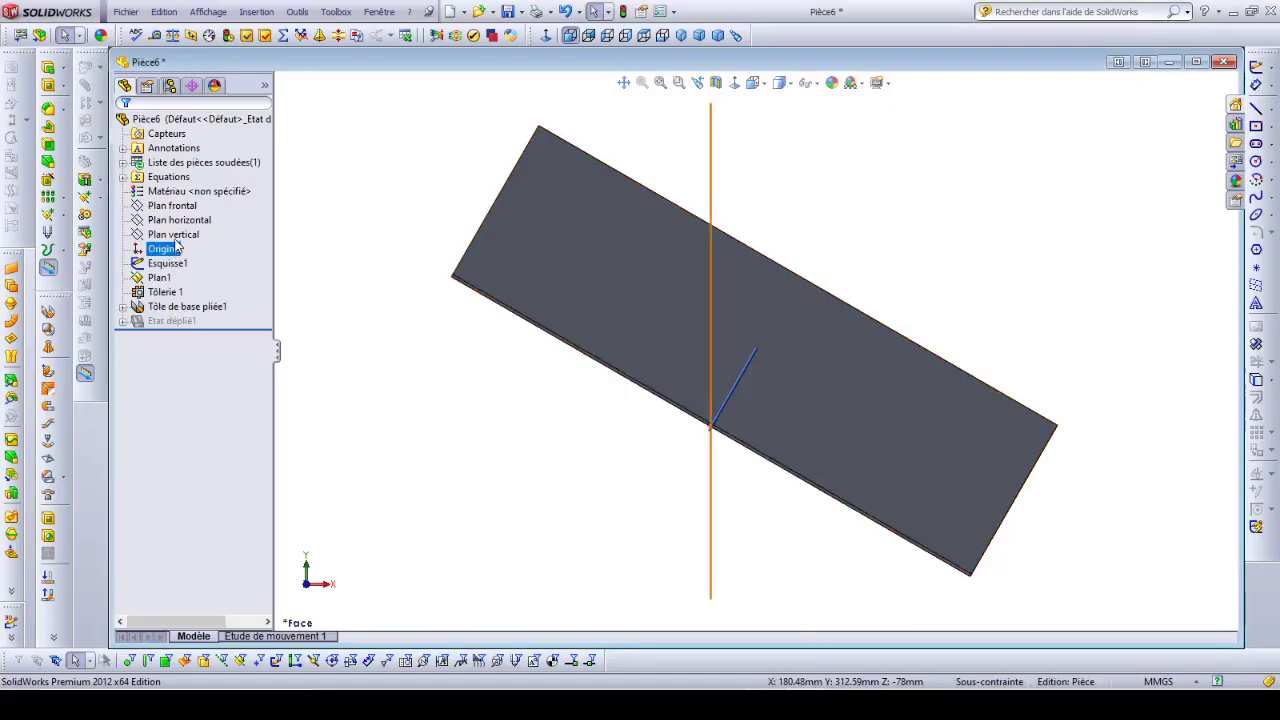
pyautogui.click(174, 206)
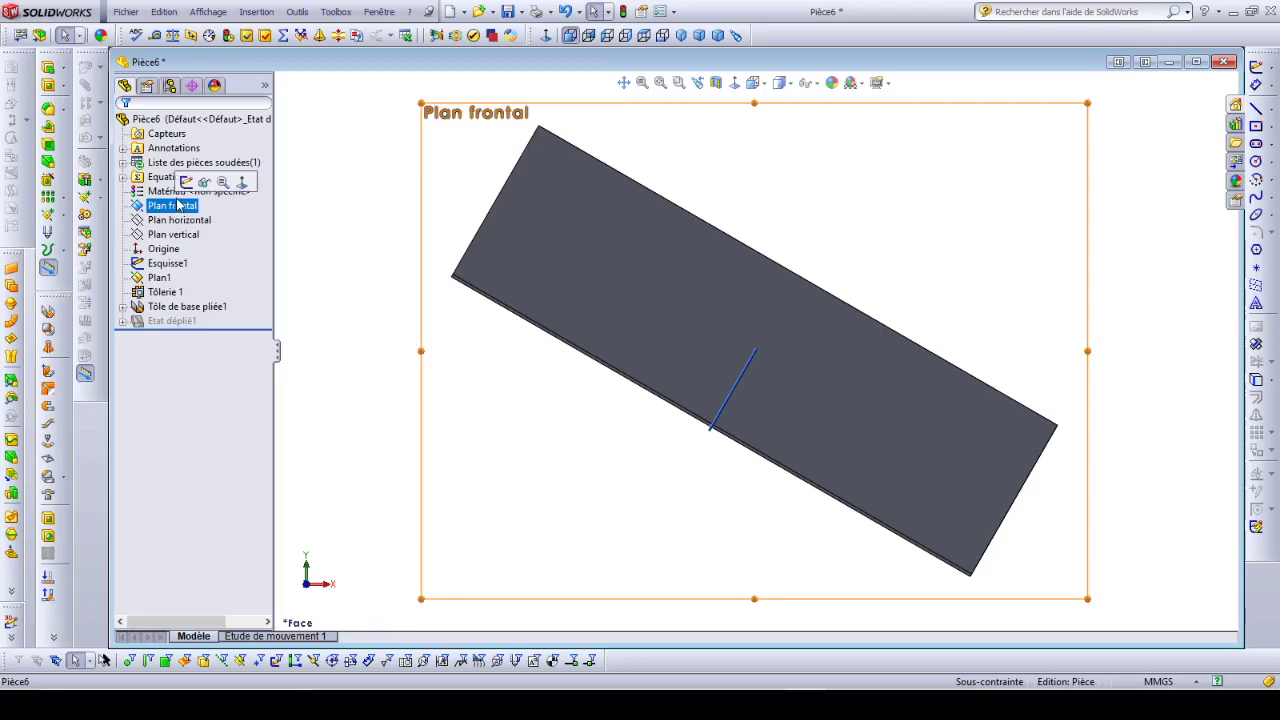
pyautogui.click(186, 181)
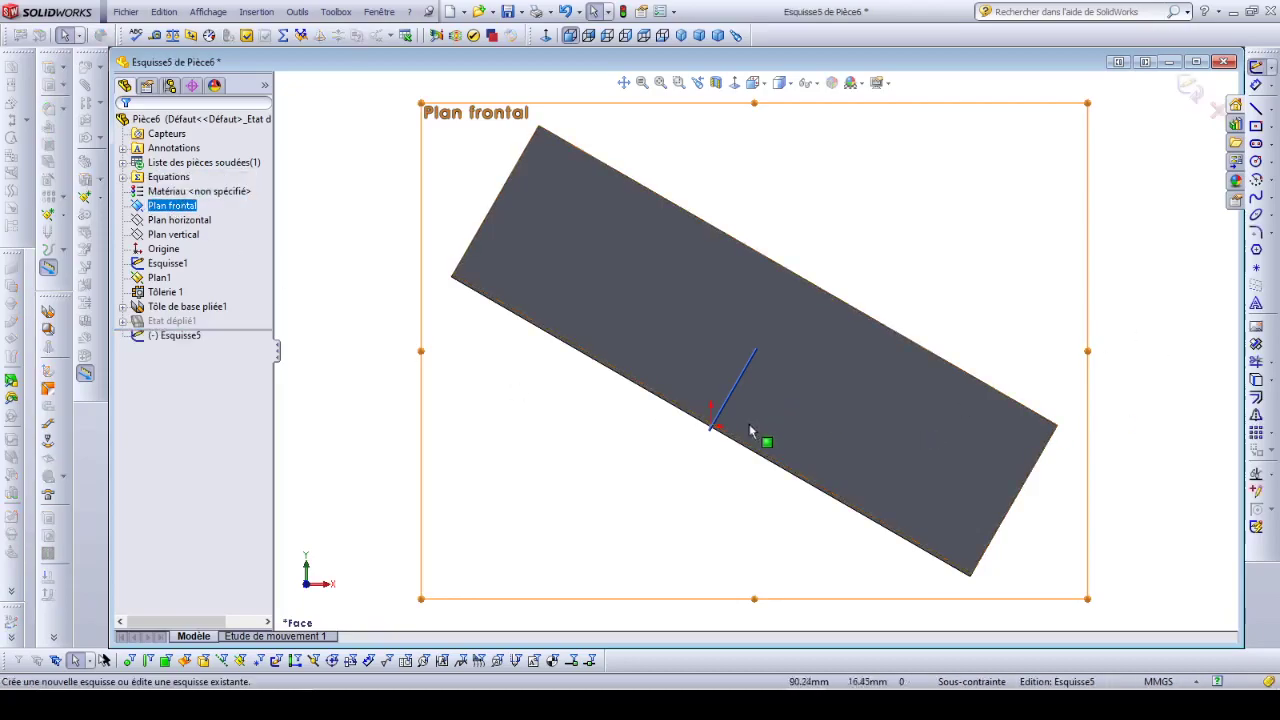
# Sketch a vertical line about 523 mm long upward from the origin
pyautogui.click(1256, 108)
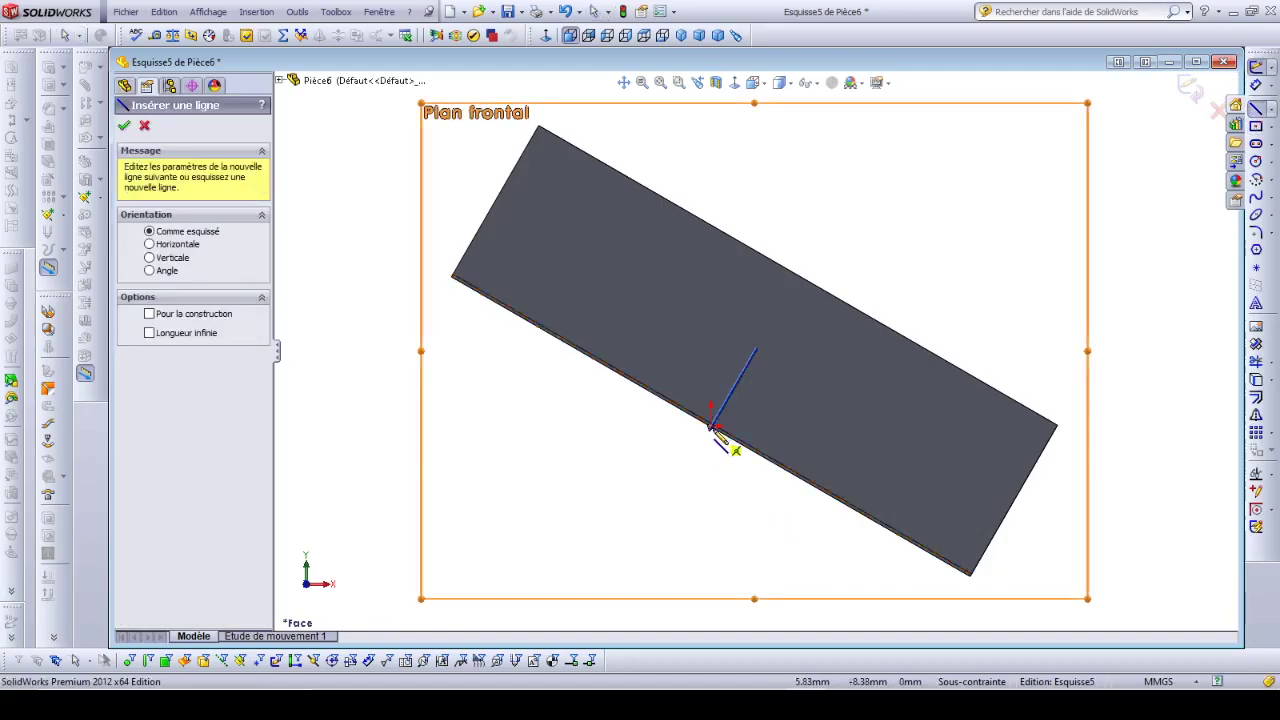
pyautogui.scroll(-4, 718, 434)
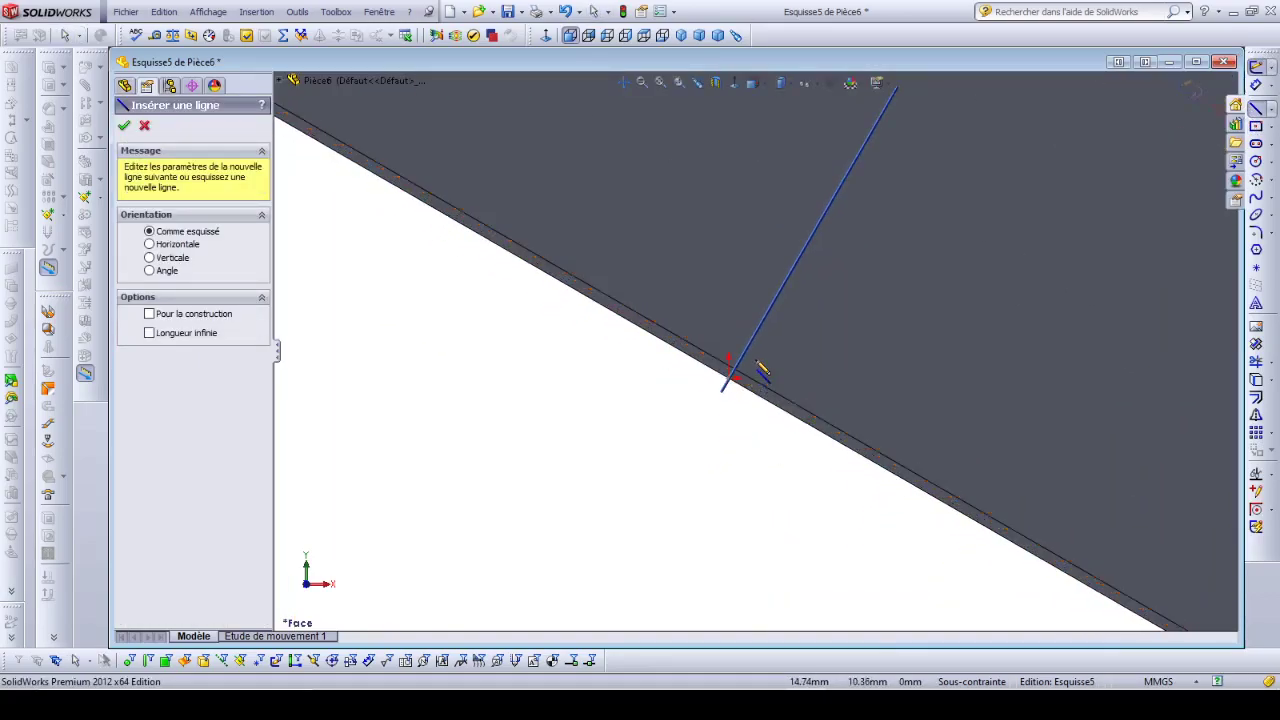
pyautogui.scroll(-1, 762, 370)
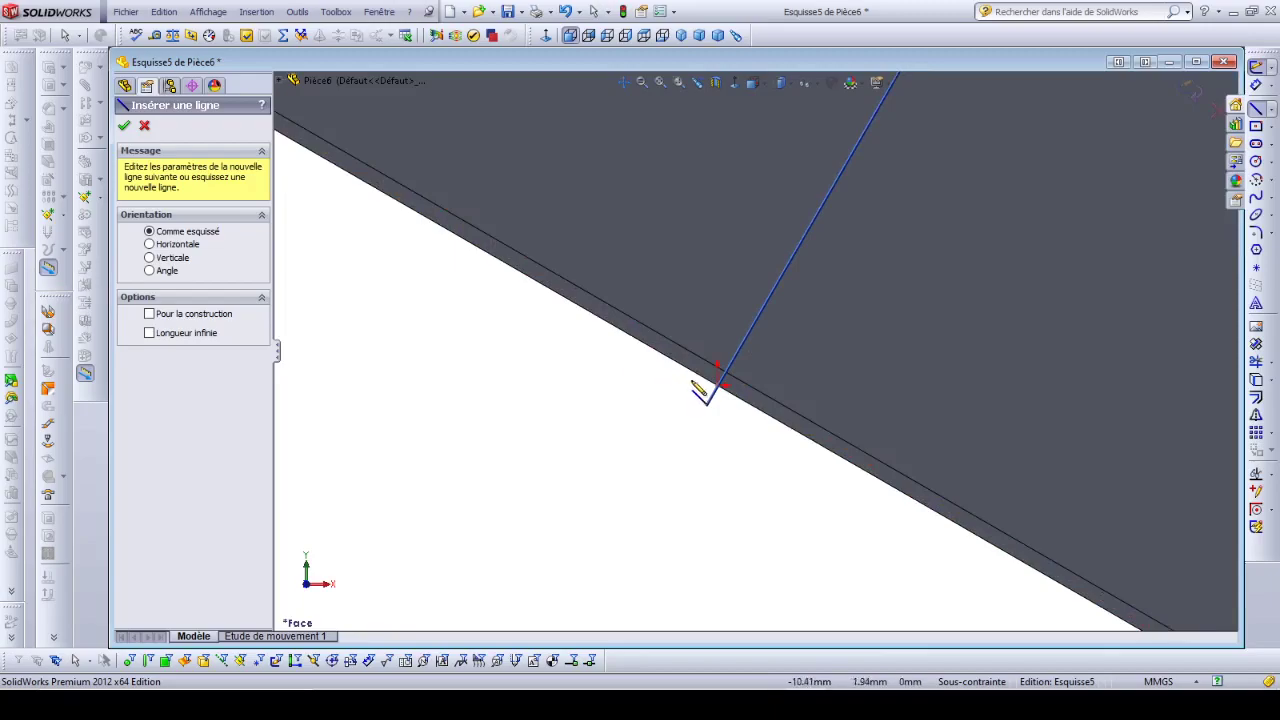
pyautogui.click(718, 374)
pyautogui.scroll(2, 745, 255)
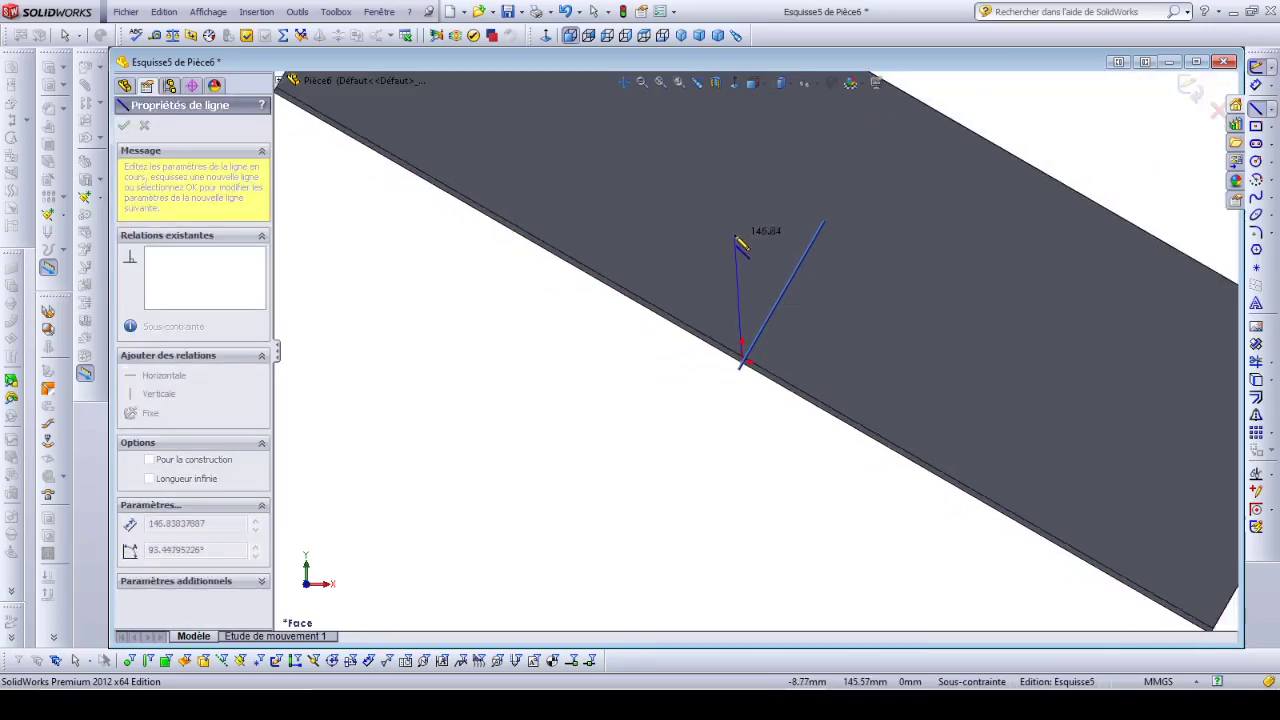
pyautogui.scroll(3, 740, 245)
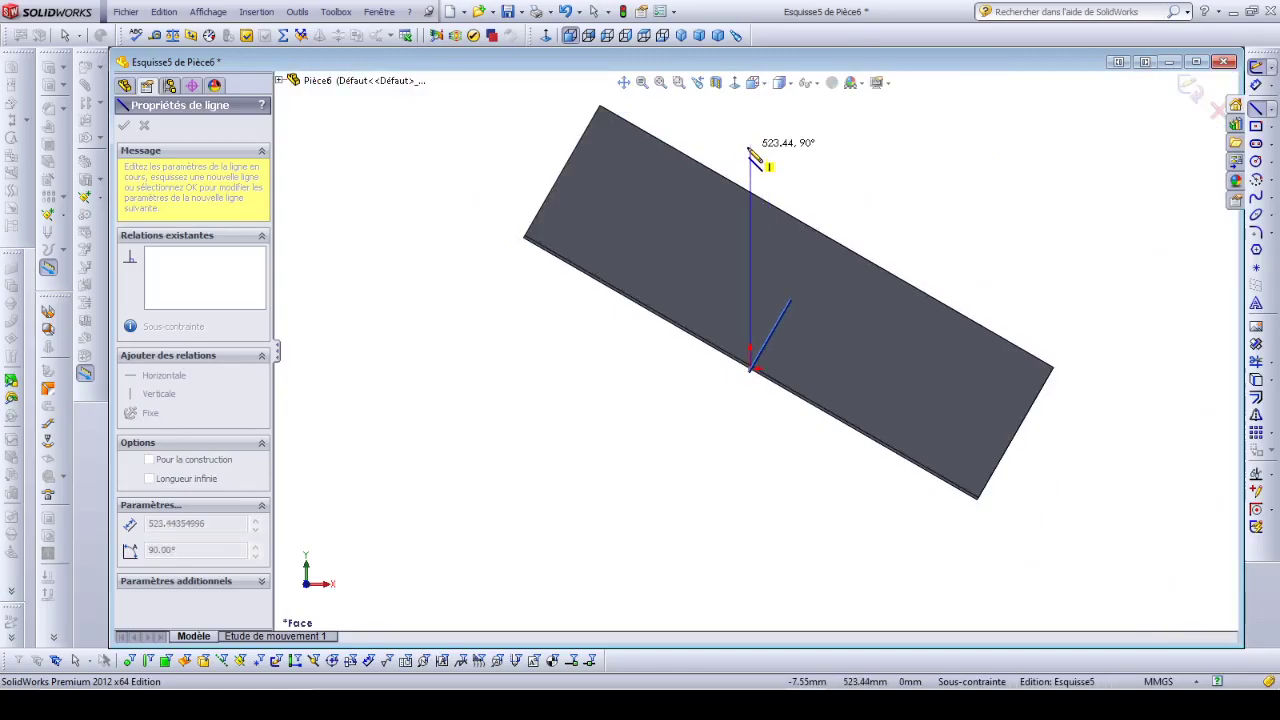
pyautogui.click(747, 147)
pyautogui.press('Escape')
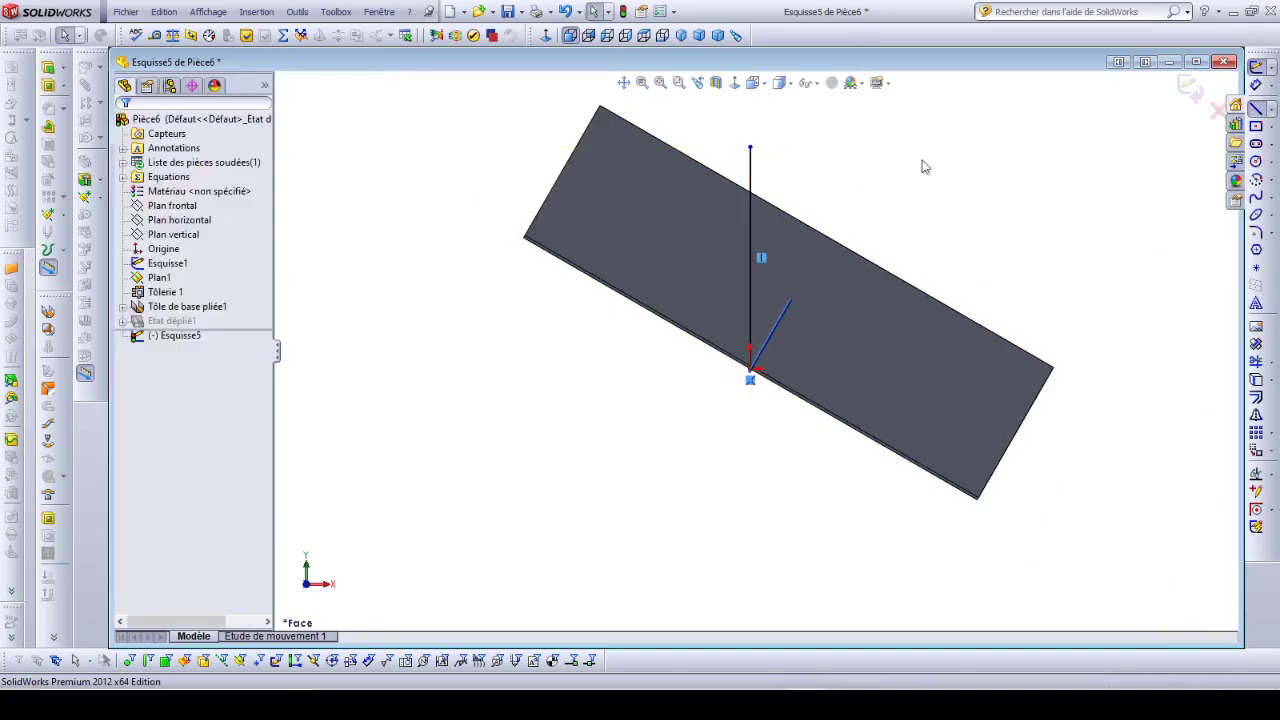
# Dimension the vertical line's length and set it to 100 mm
pyautogui.click(1255, 86)
pyautogui.click(755, 263)
pyautogui.click(1000, 245)
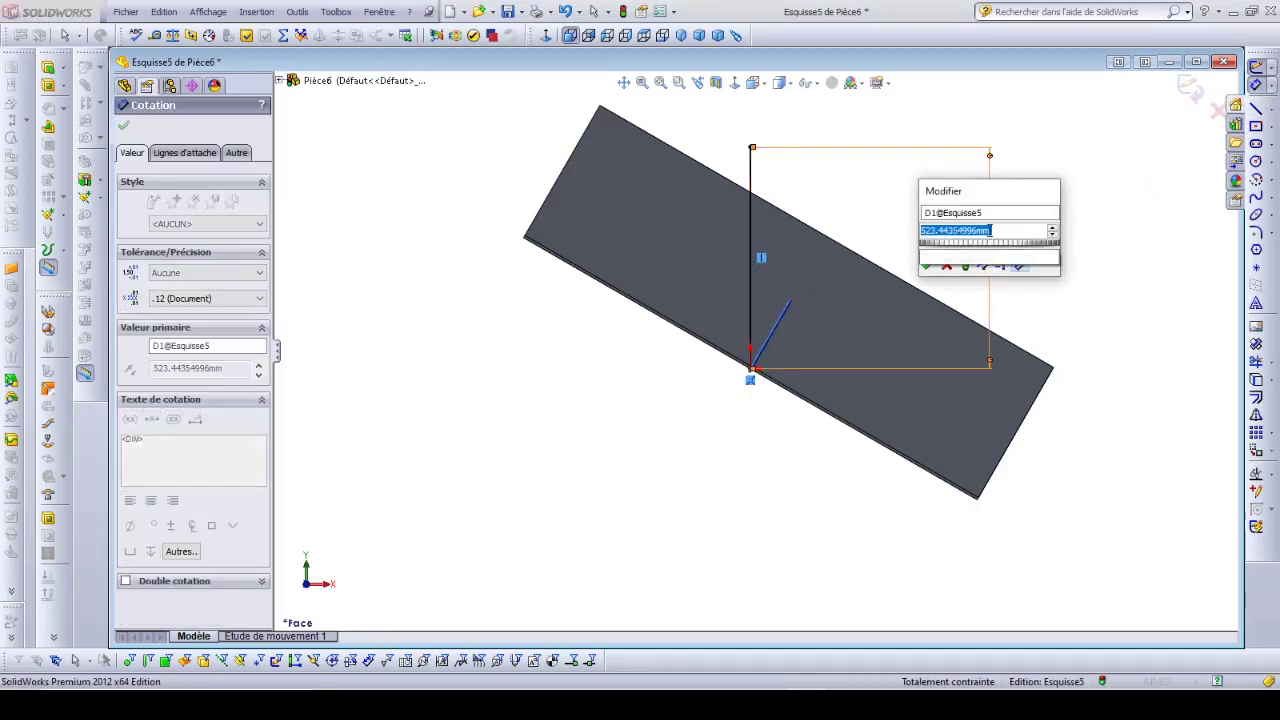
pyautogui.press('Return')
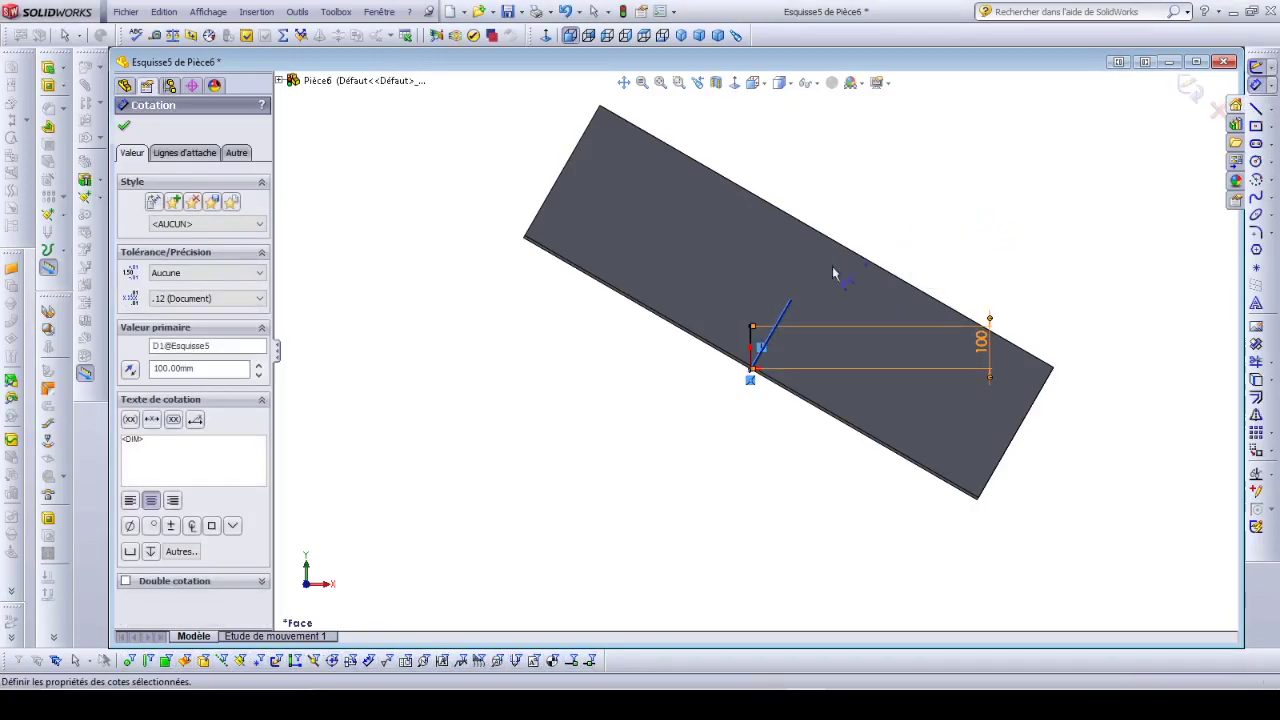
# Sketch a horizontal line from the vertical line's upper end to the flange's sloping lower edge
pyautogui.click(1255, 110)
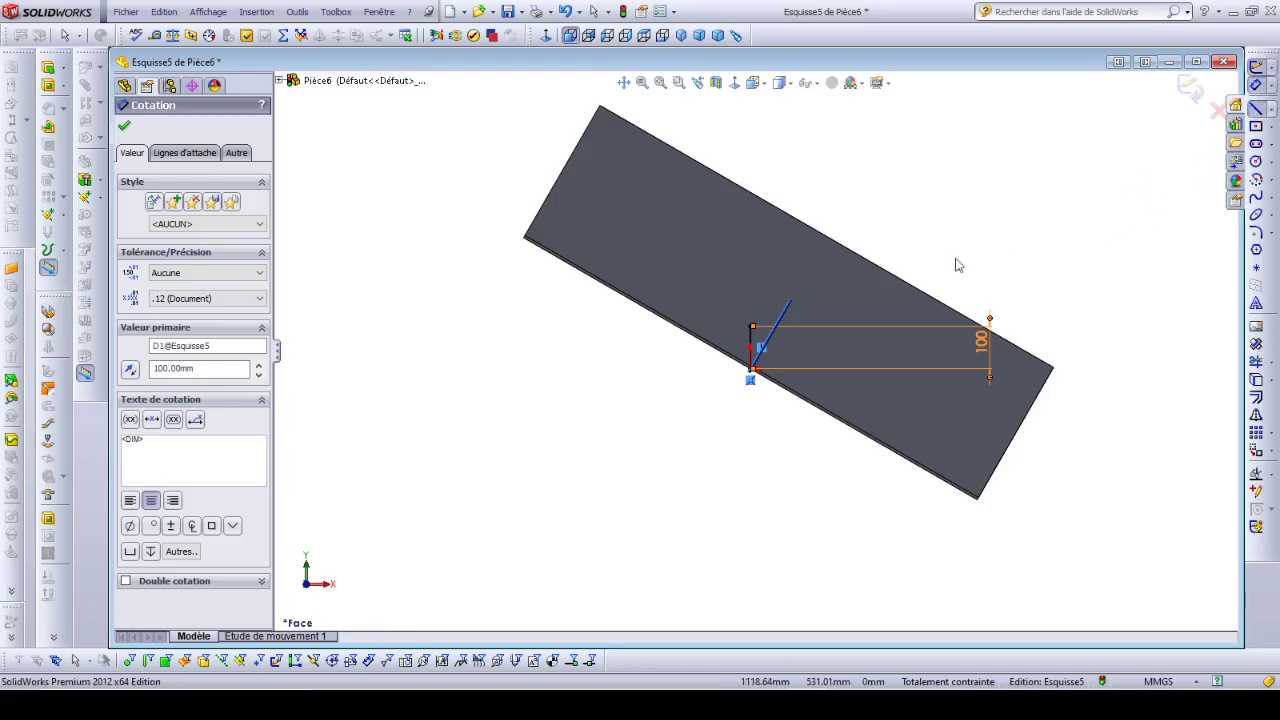
pyautogui.scroll(5, 800, 335)
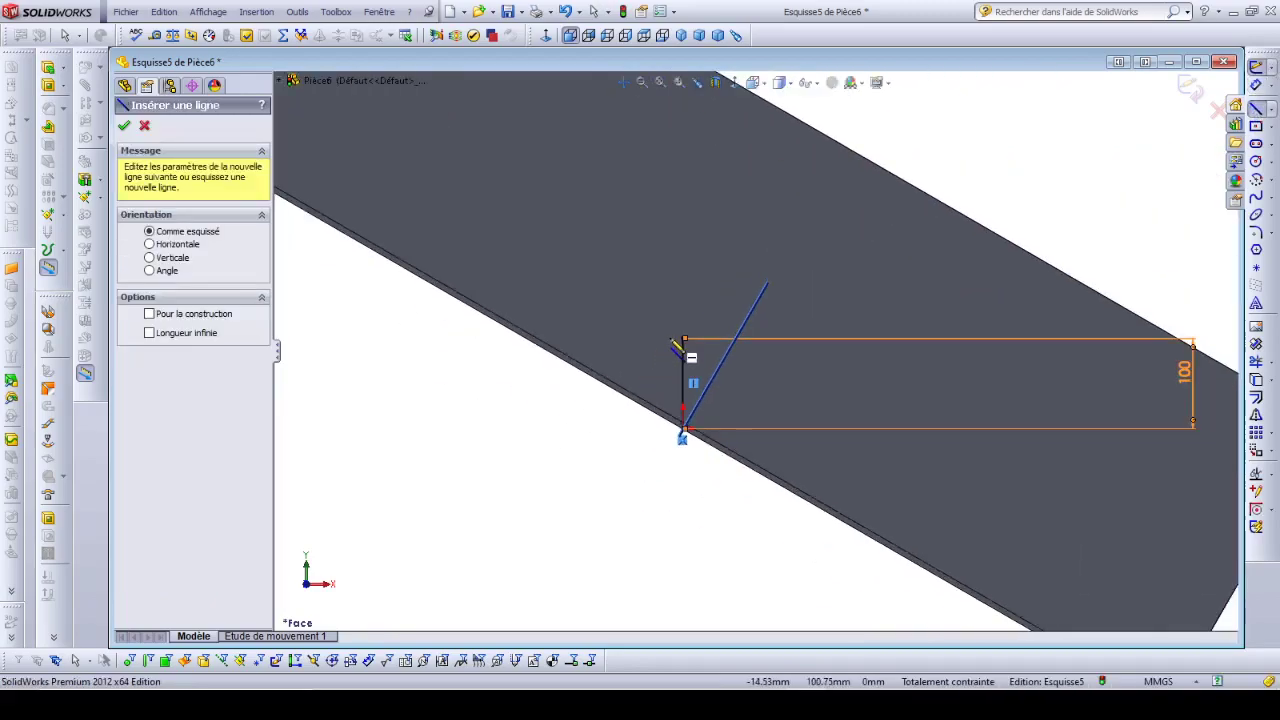
pyautogui.click(684, 341)
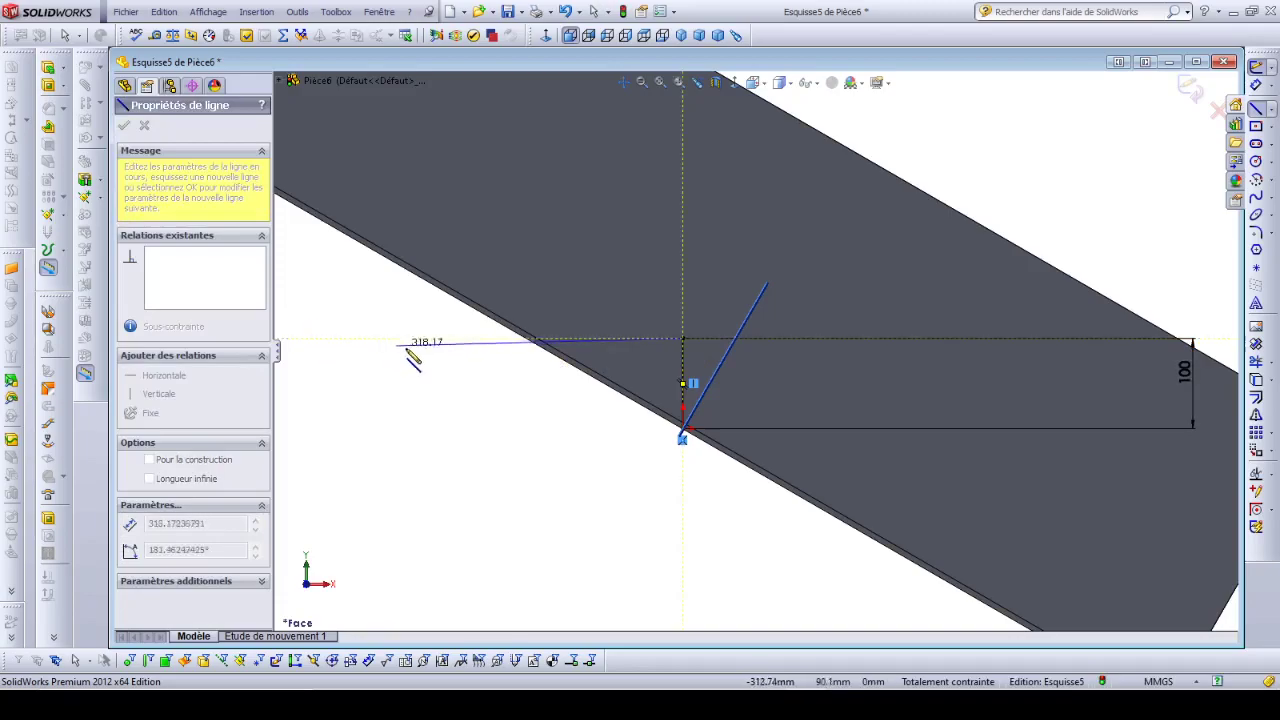
pyautogui.doubleClick(528, 341)
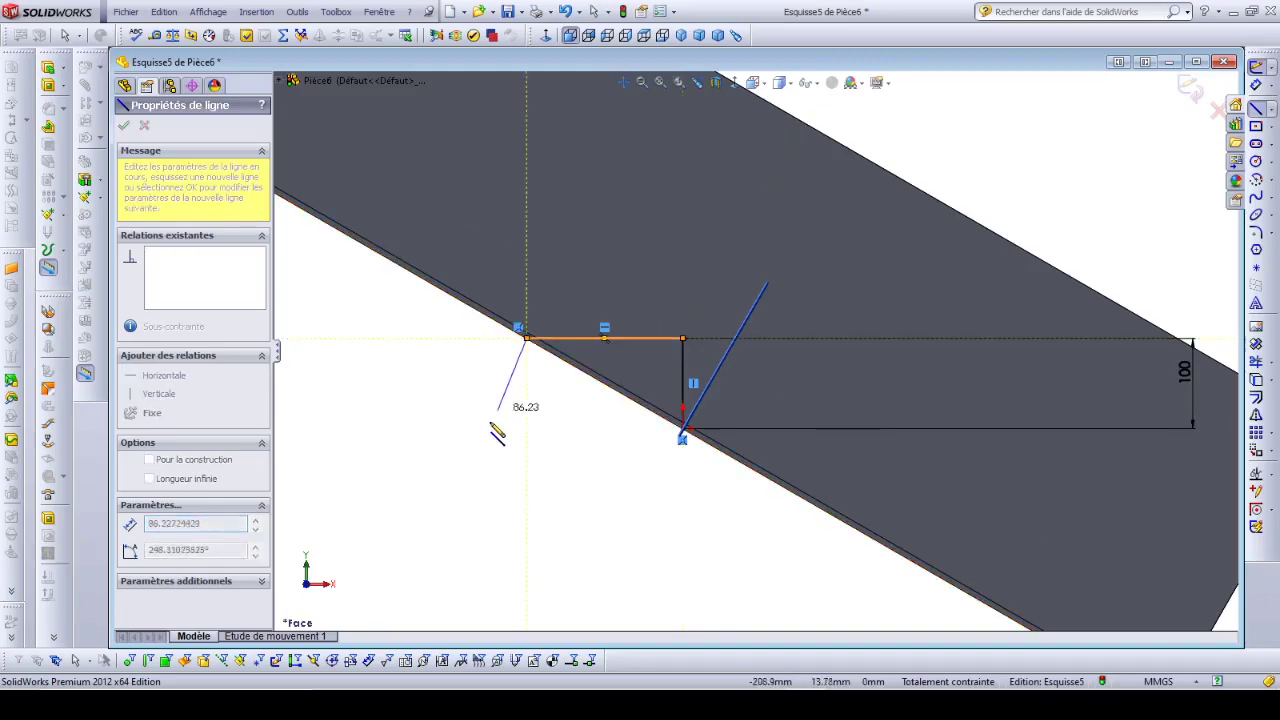
pyautogui.press('Escape')
# Place the 100 mm dimension closer to the profile and check the couloir Rep2 drawing in the PDF reader
pyautogui.scroll(3, 548, 400)
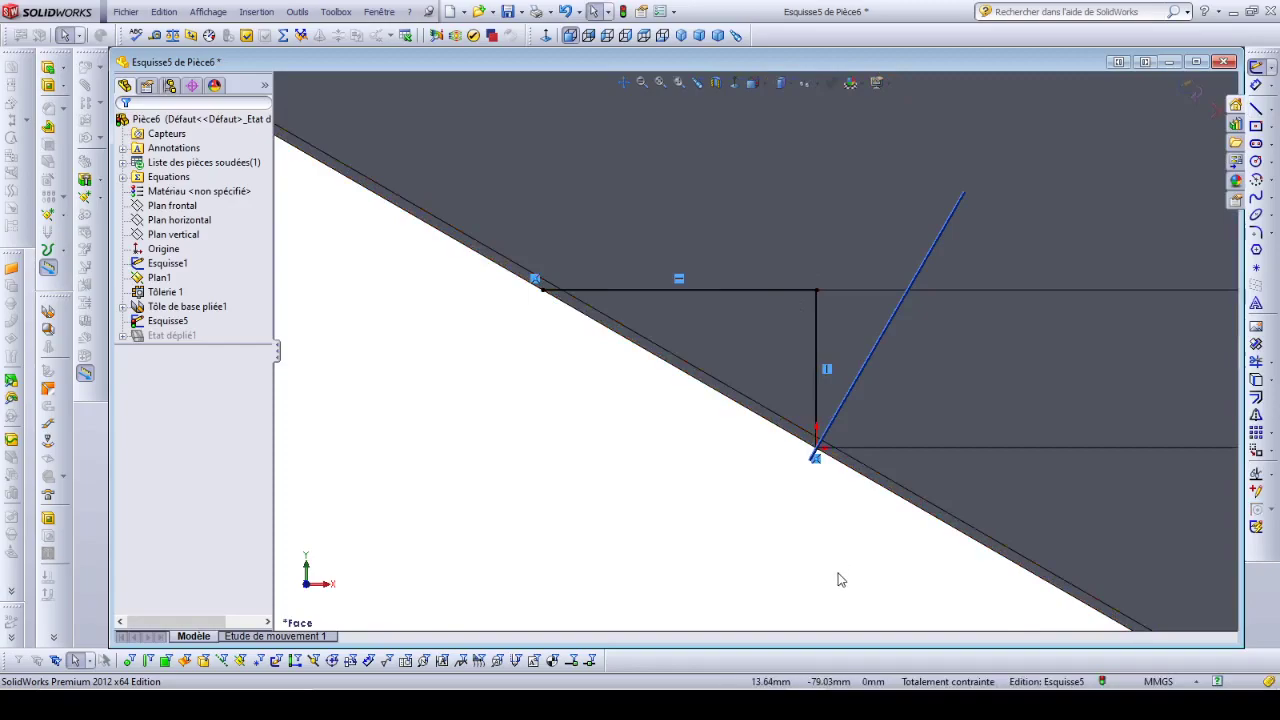
pyautogui.scroll(-4, 845, 545)
pyautogui.moveTo(1052, 382); pyautogui.dragTo(858, 360)
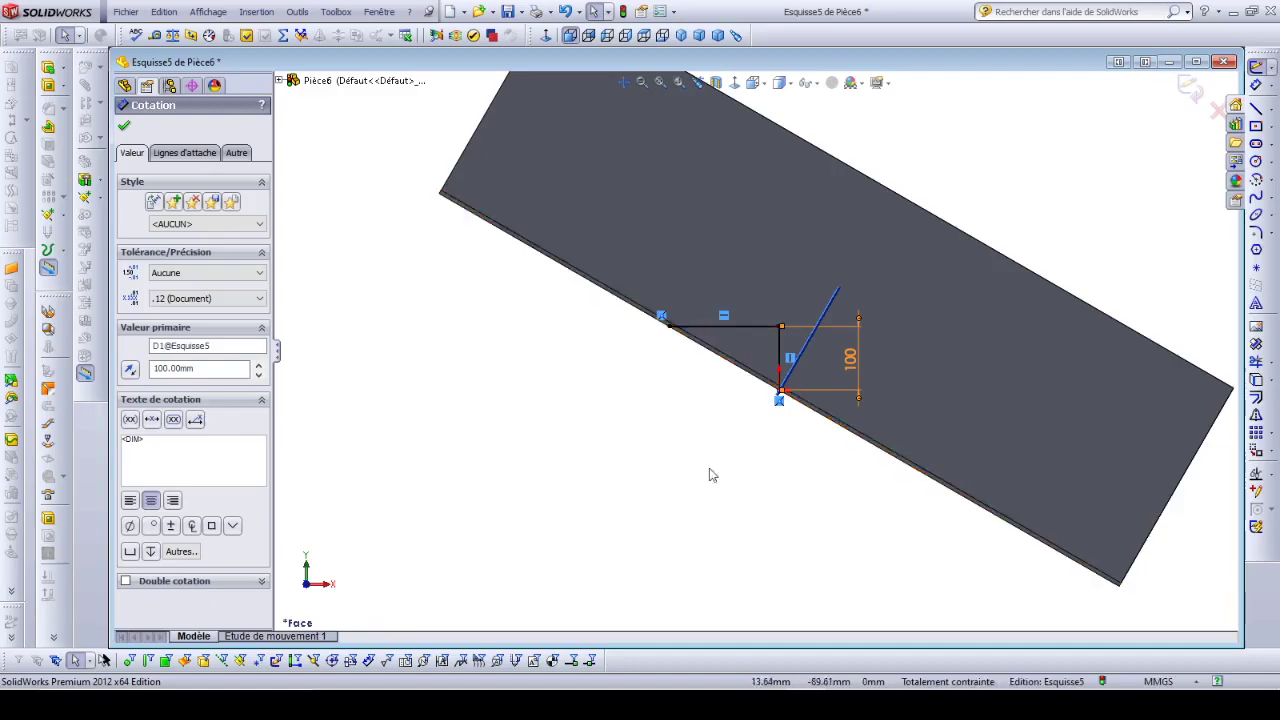
pyautogui.click(784, 700)
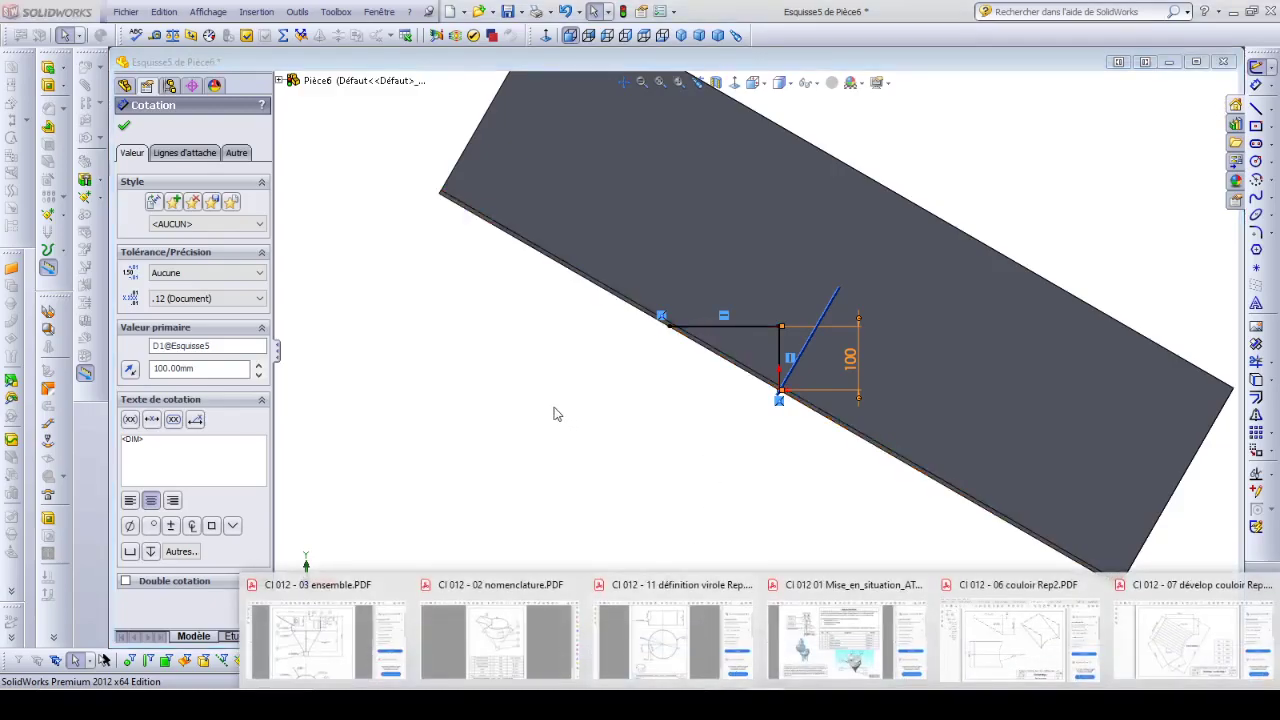
pyautogui.click(985, 636)
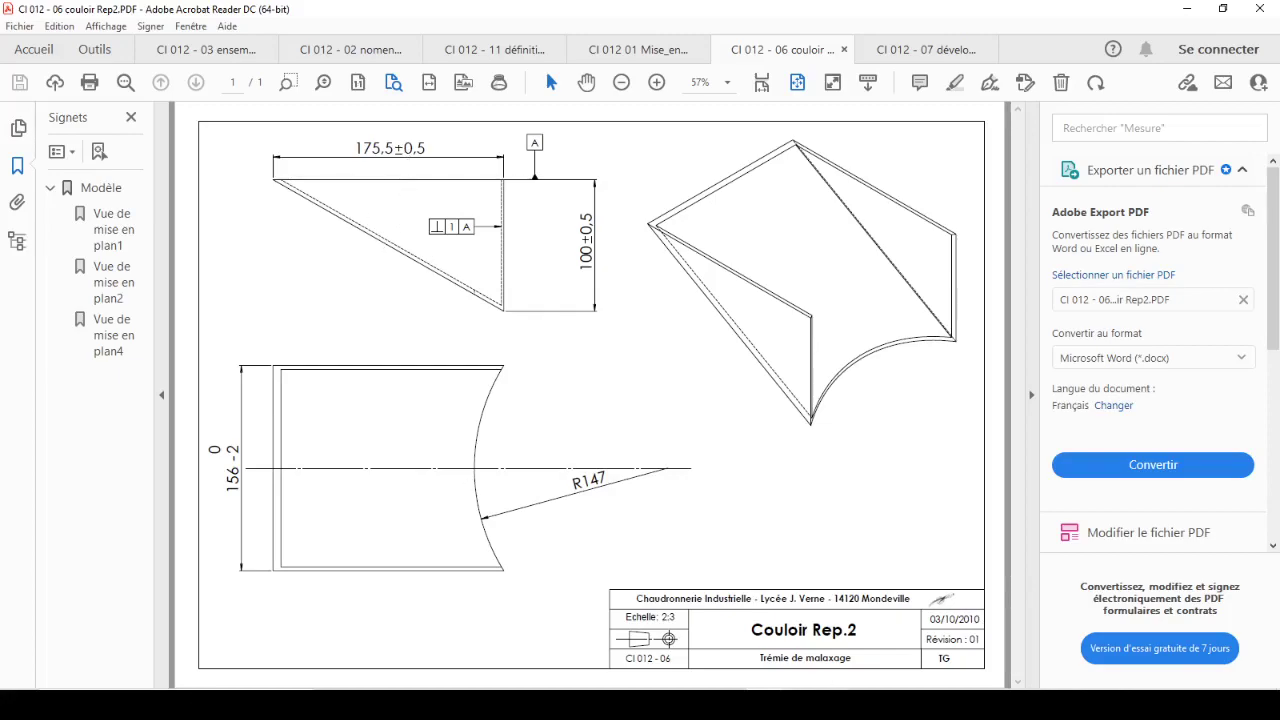
pyautogui.hotkey('alt', 'Tab')
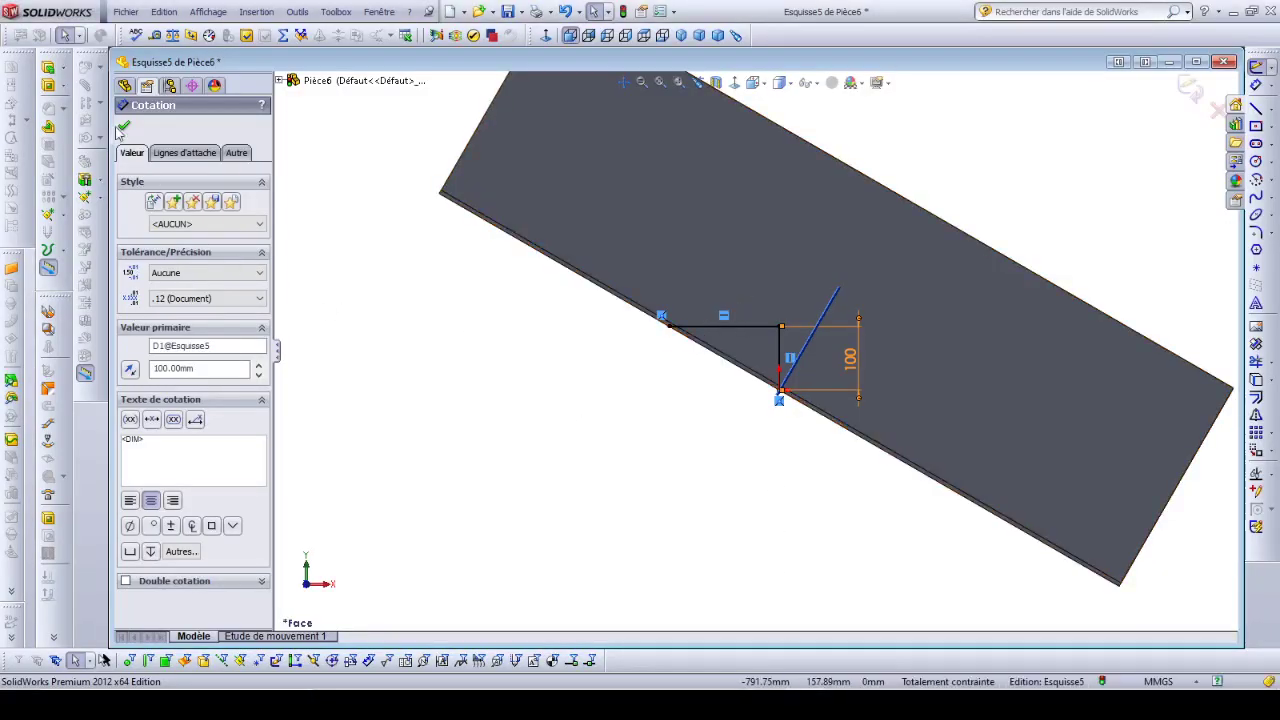
# Cut the flange with the open profile through all in both directions, with the side to remove flipped, and view the result
pyautogui.click(47, 87)
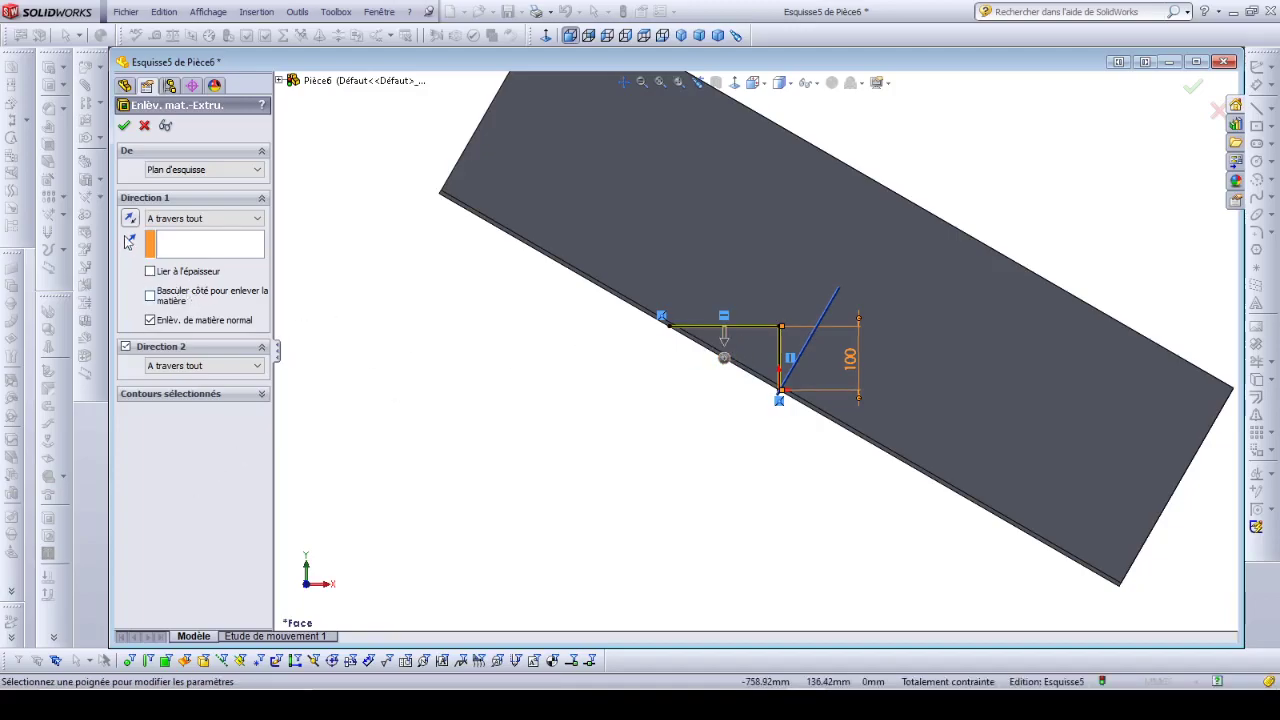
pyautogui.click(150, 297)
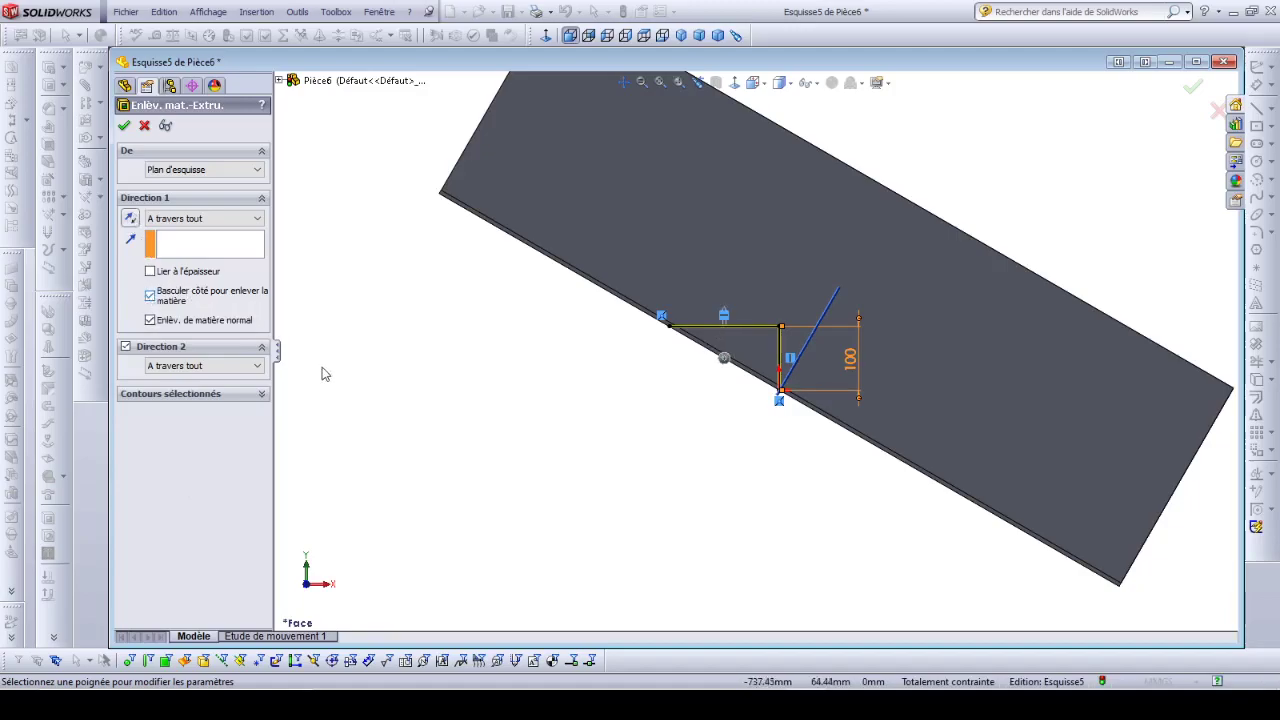
pyautogui.click(124, 126)
pyautogui.moveTo(845, 420); pyautogui.dragTo(770, 452, button='middle')
pyautogui.moveTo(702, 476); pyautogui.dragTo(257, 371, button='middle')
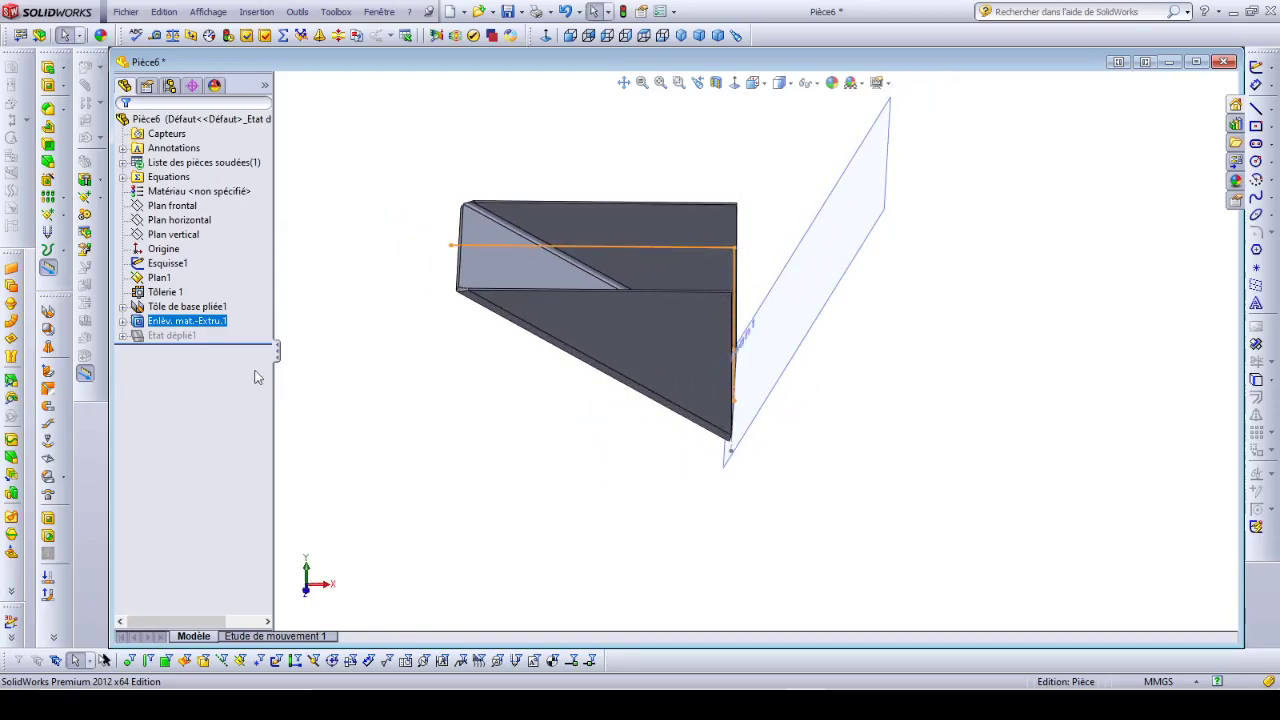
# Hide Plan1 and consult the couloir Rep2 drawing in the PDF reader again
pyautogui.rightClick(161, 287)
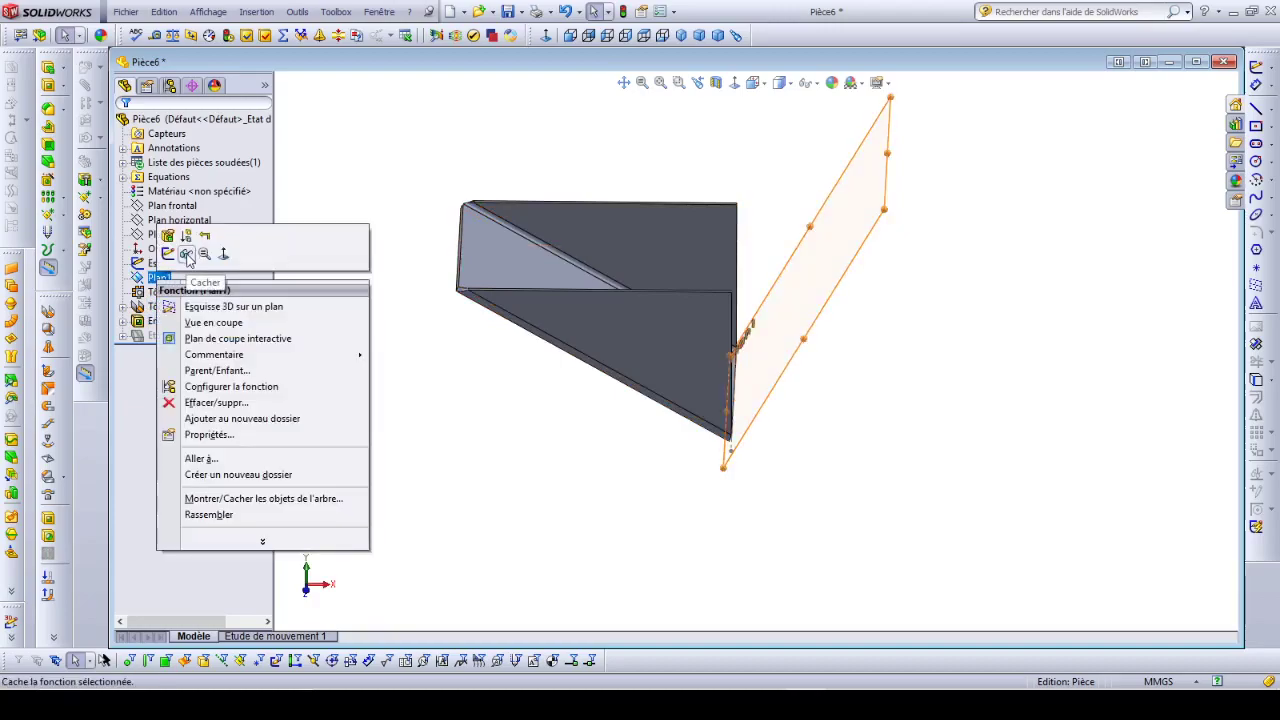
pyautogui.click(186, 256)
pyautogui.moveTo(590, 505); pyautogui.dragTo(573, 403, button='middle')
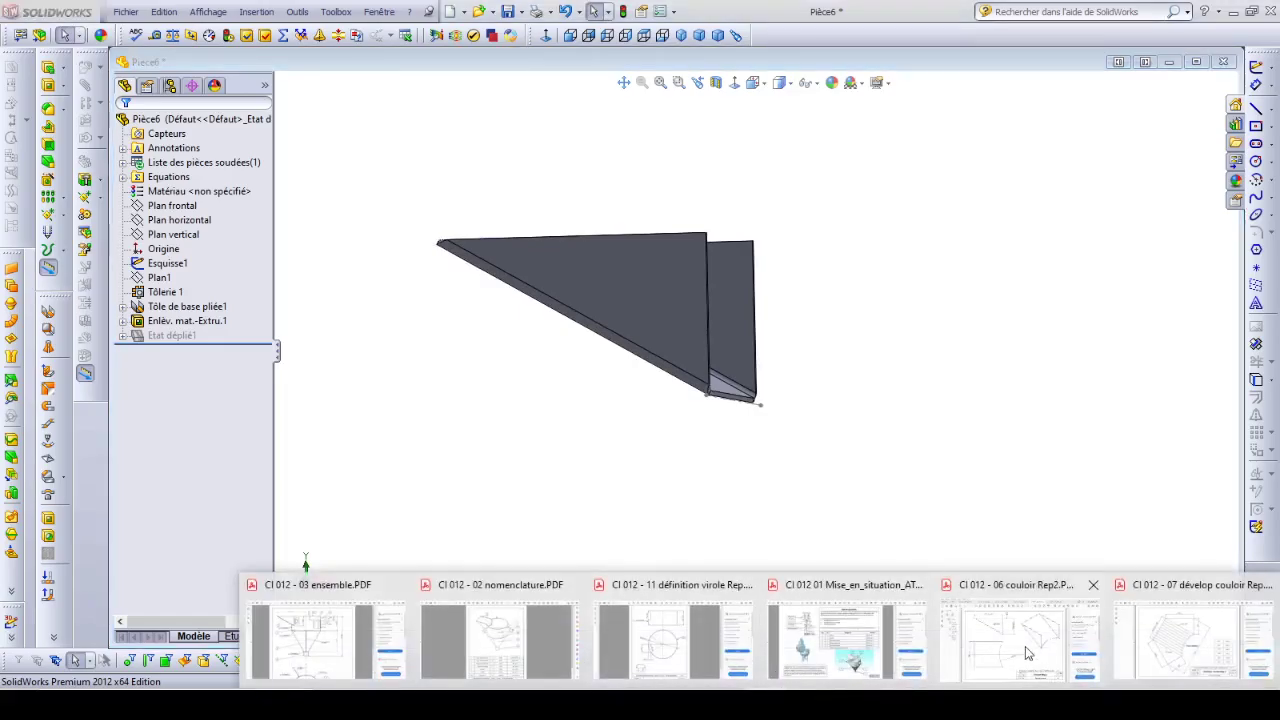
pyautogui.click(1014, 614)
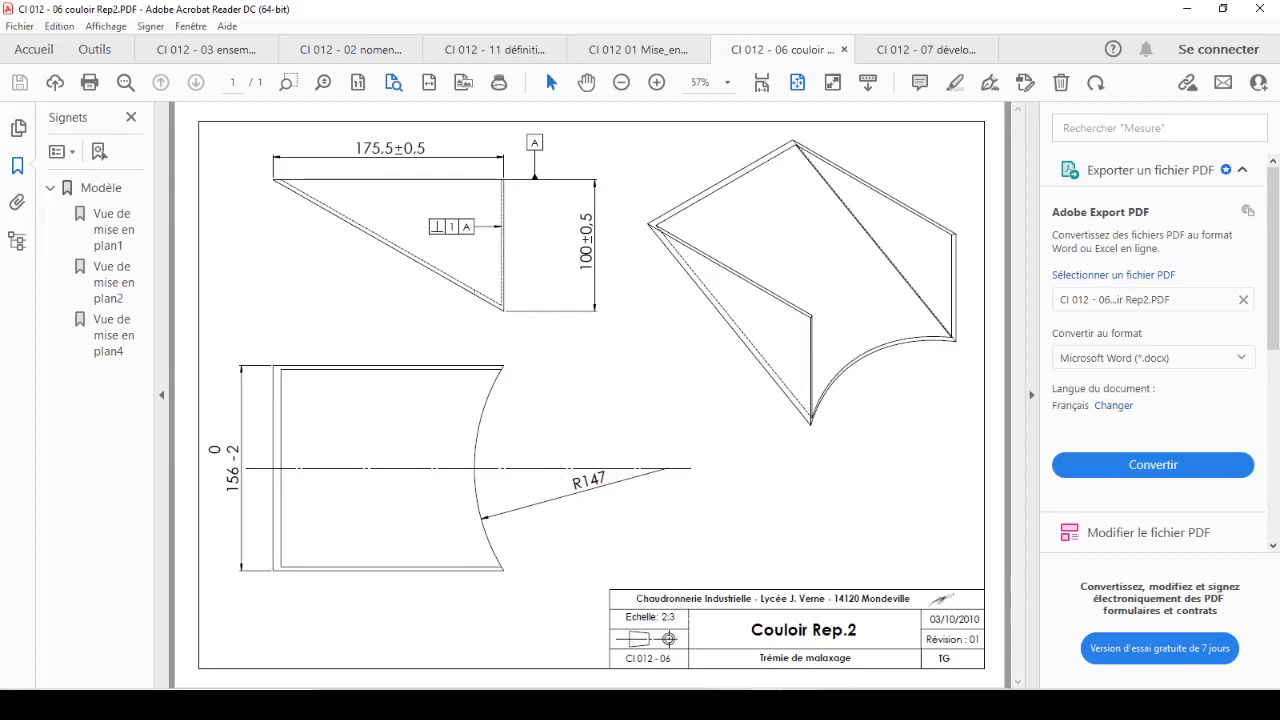
pyautogui.hotkey('alt', 'Tab')
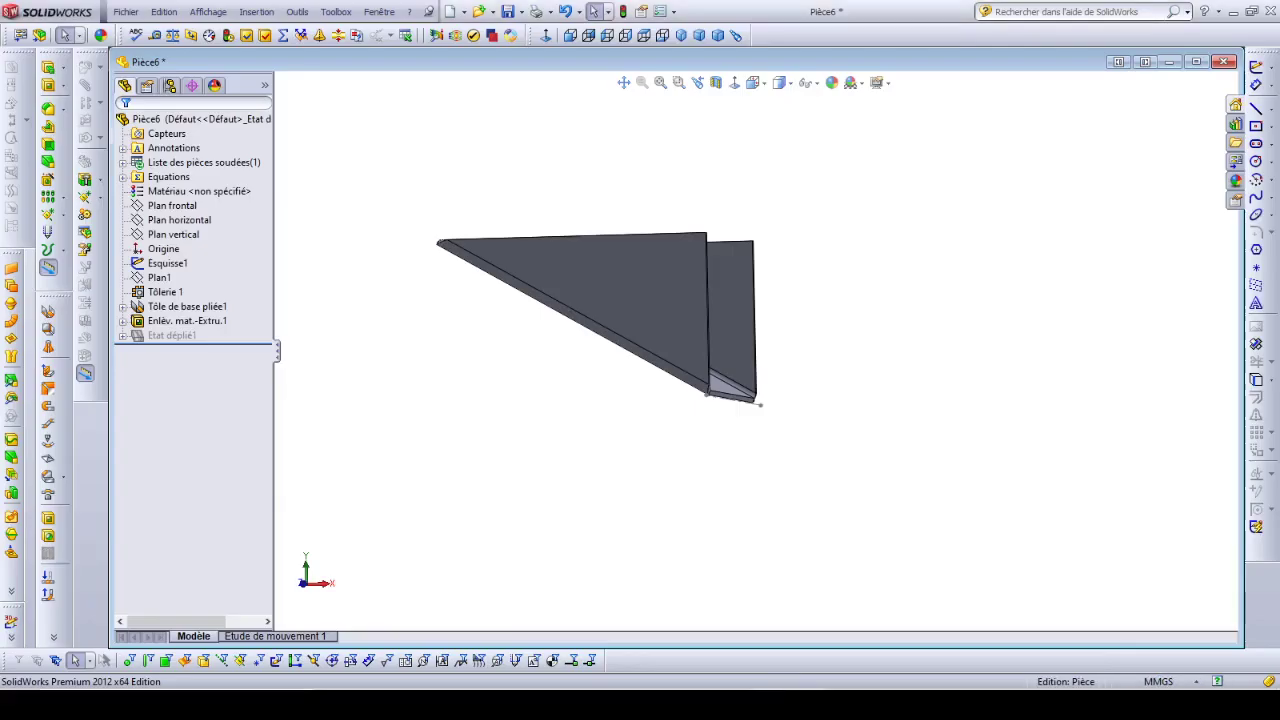
# Show the chute from above and start a sketch on Plan horizontal
pyautogui.click(755, 83)
pyautogui.click(773, 104)
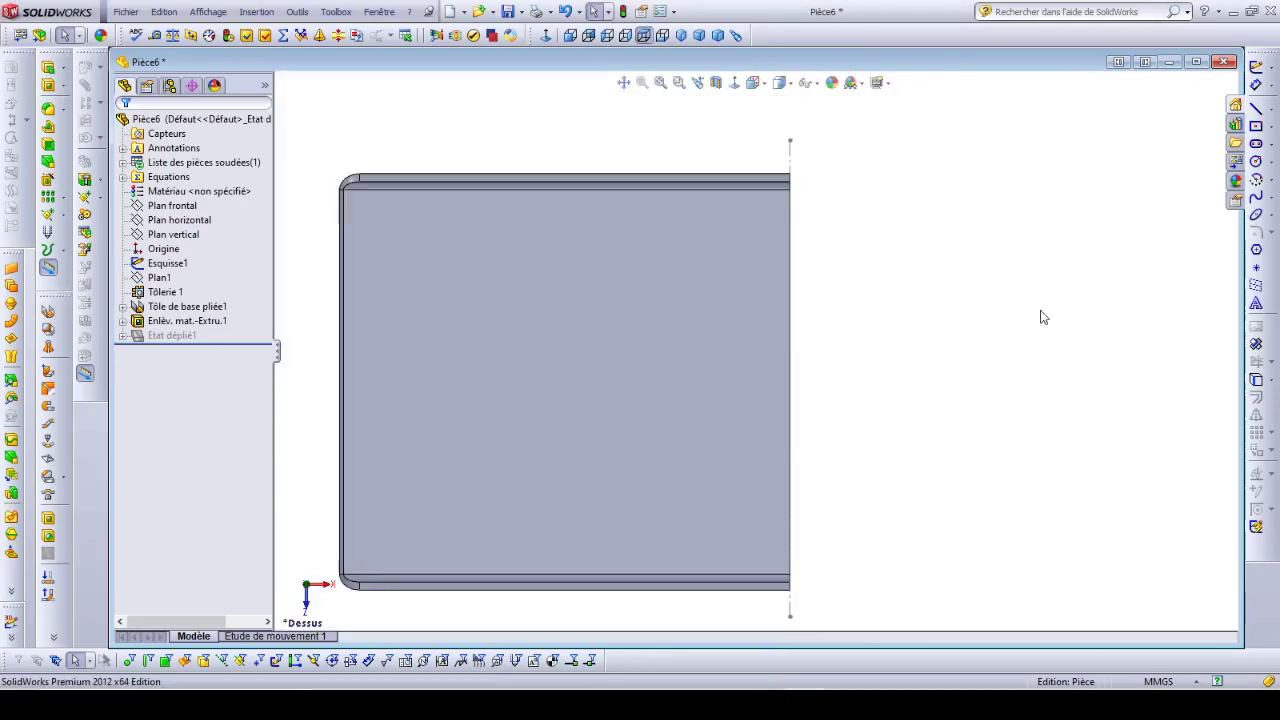
pyautogui.scroll(2, 1040, 317)
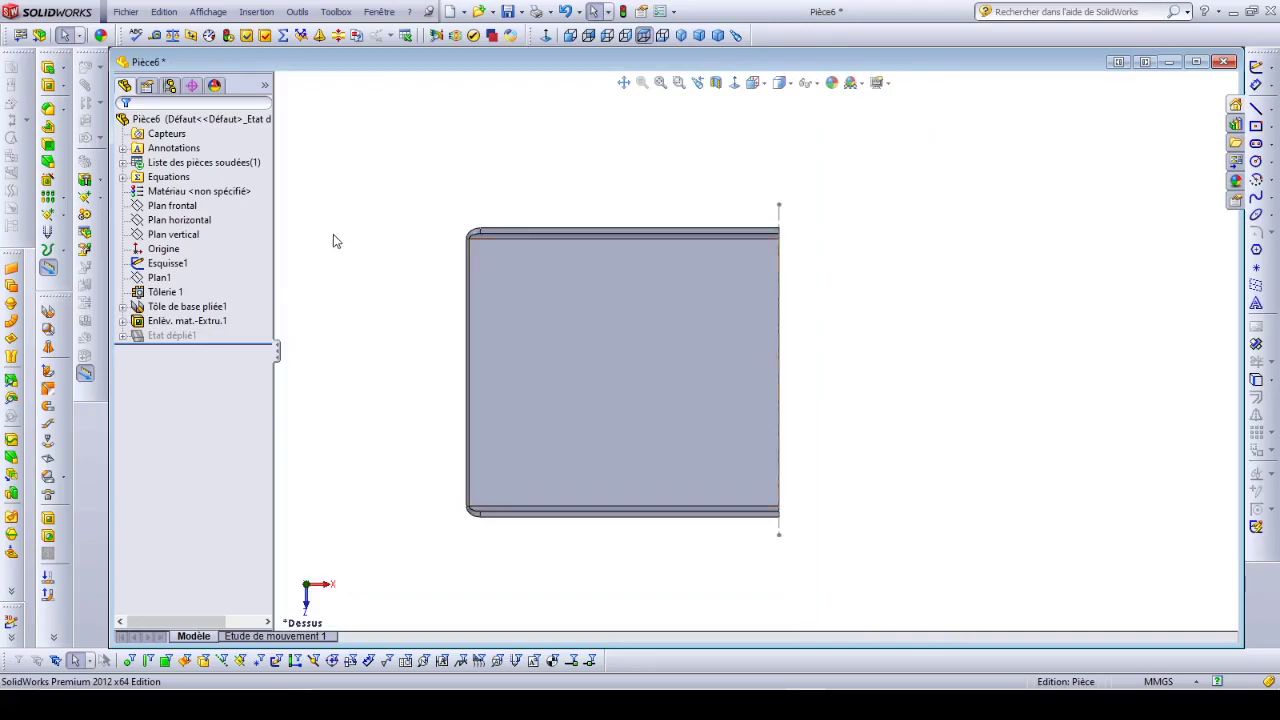
pyautogui.click(182, 220)
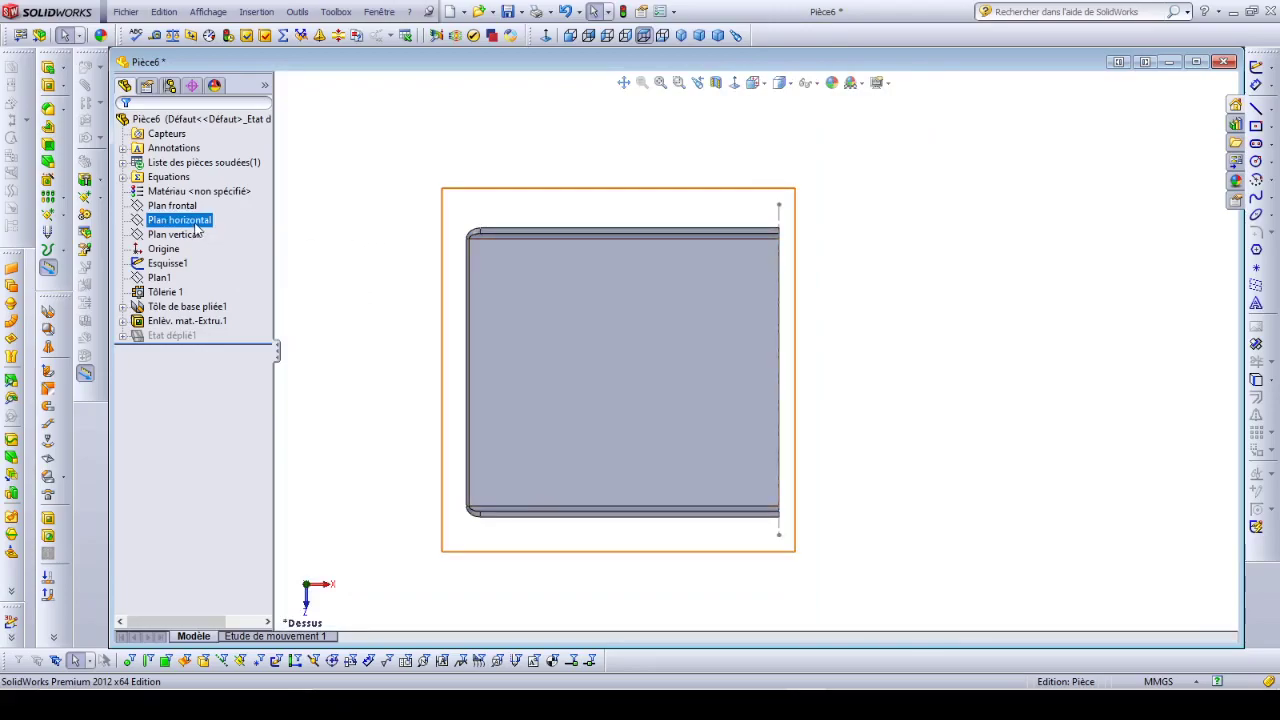
pyautogui.click(190, 206)
pyautogui.click(190, 220)
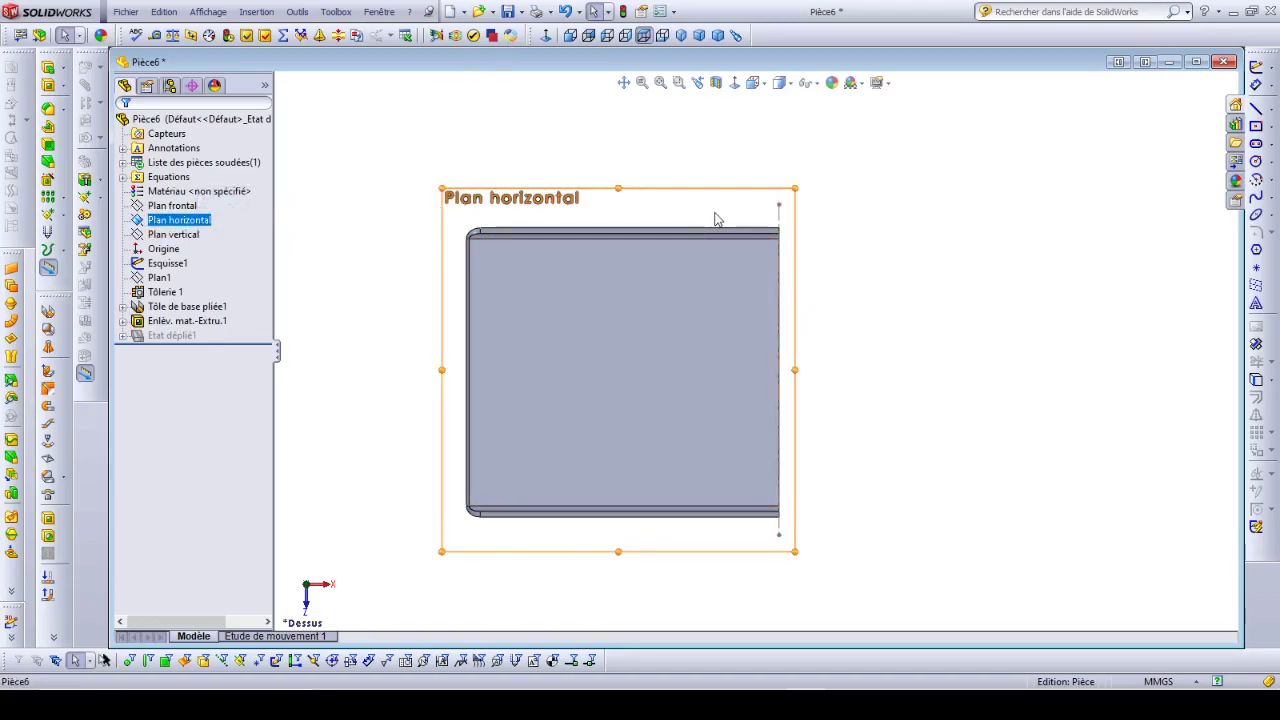
pyautogui.scroll(2, 831, 280)
pyautogui.scroll(-5, 740, 383)
pyautogui.scroll(-3, 742, 196)
pyautogui.scroll(4, 744, 228)
pyautogui.scroll(-3, 750, 220)
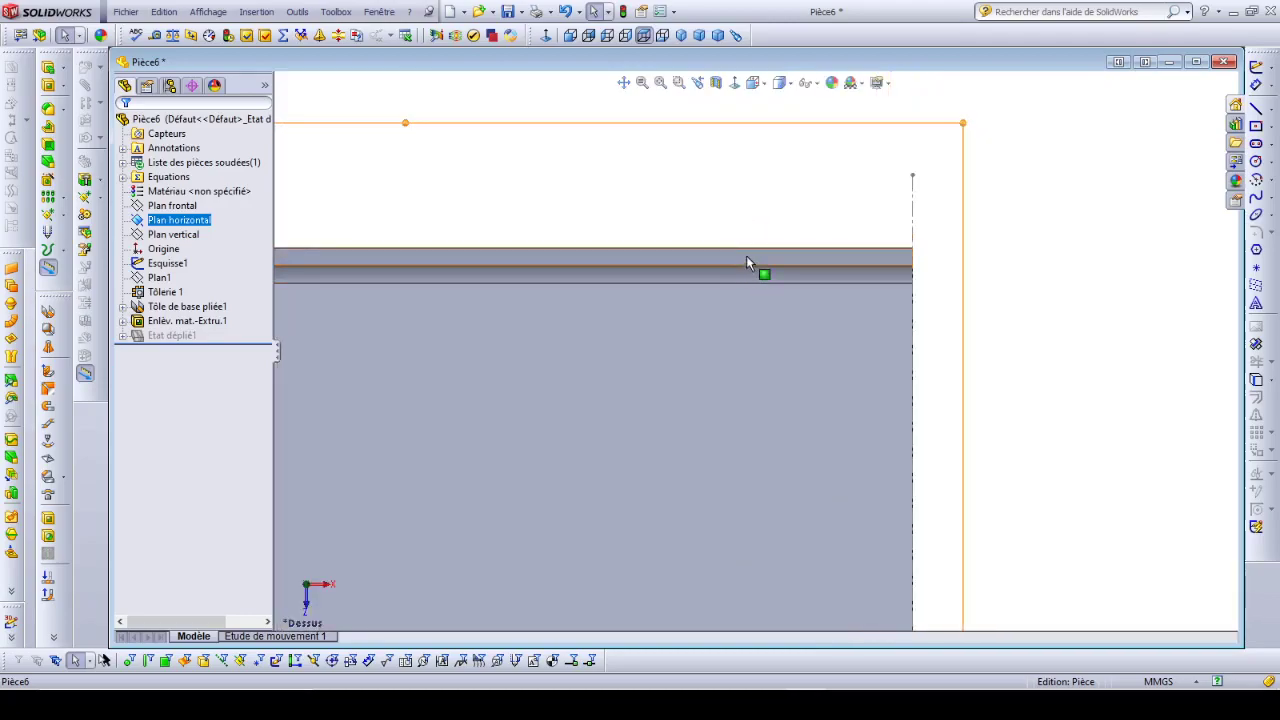
pyautogui.scroll(6, 852, 303)
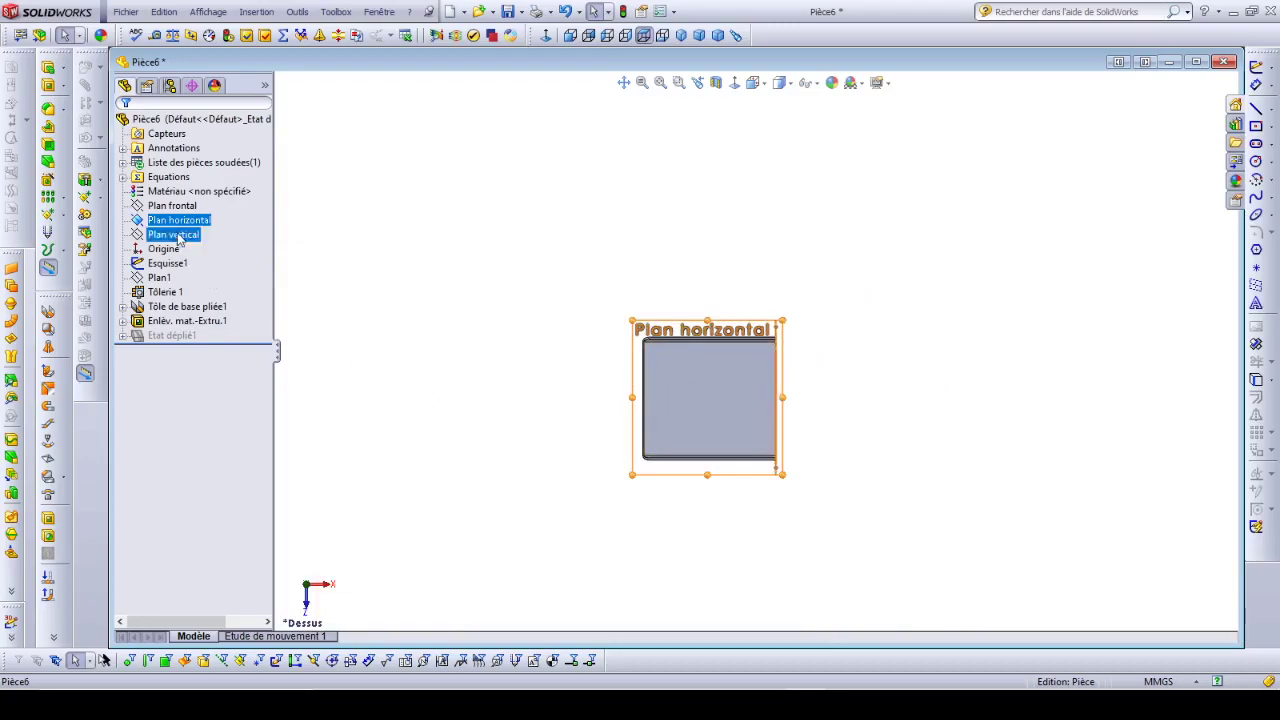
pyautogui.click(1257, 67)
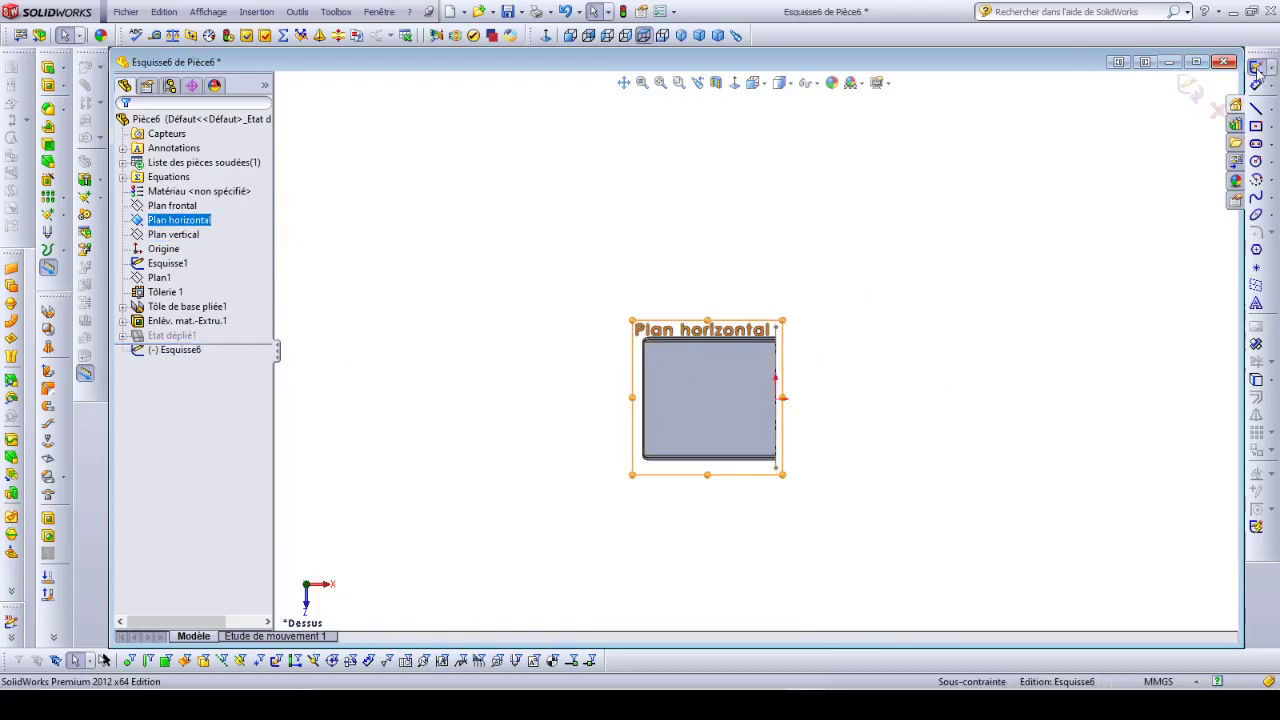
# Draw a horizontal construction line about 376 mm long through the origin, extending past both ends of the chute
pyautogui.scroll(-3, 946, 343)
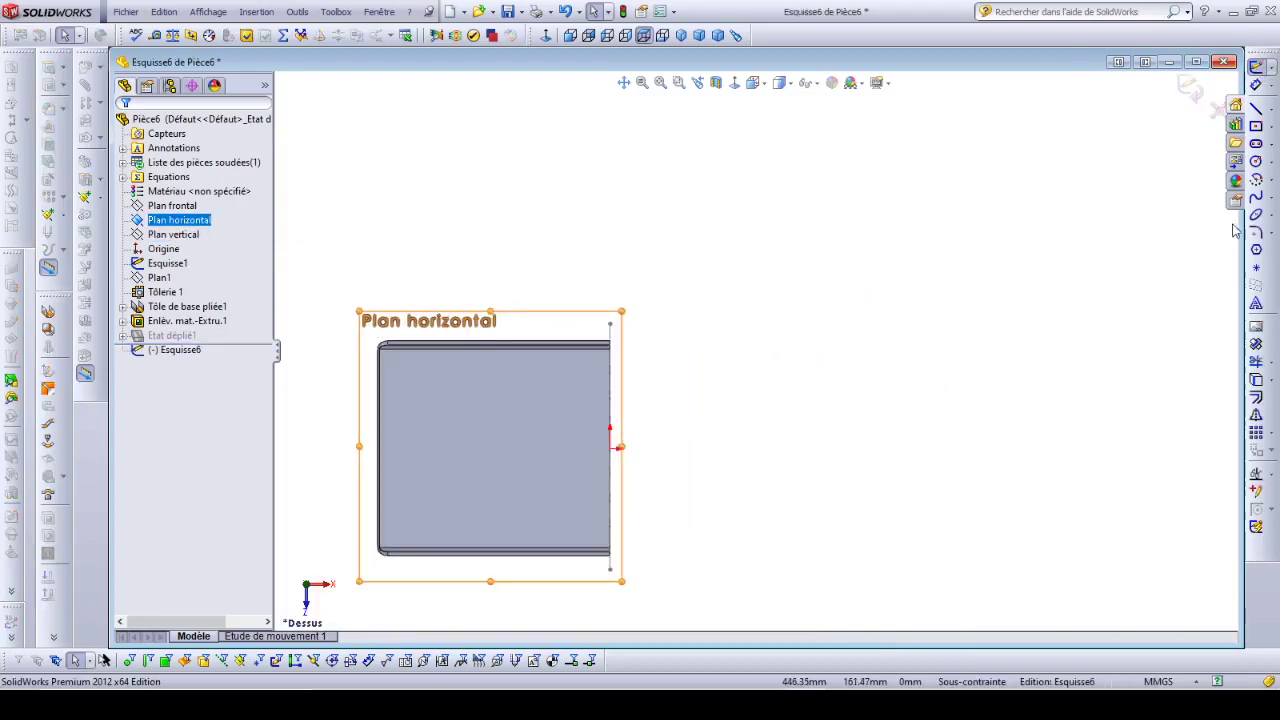
pyautogui.click(1270, 109)
pyautogui.click(1200, 127)
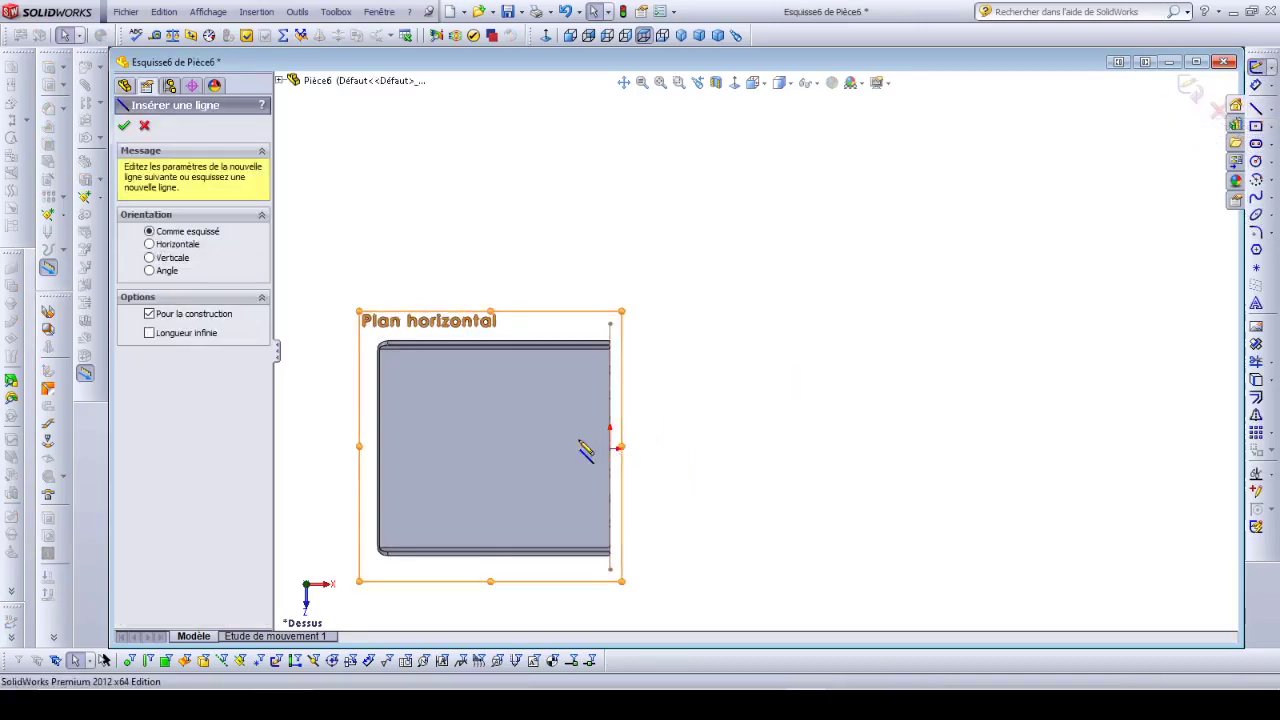
pyautogui.click(620, 447)
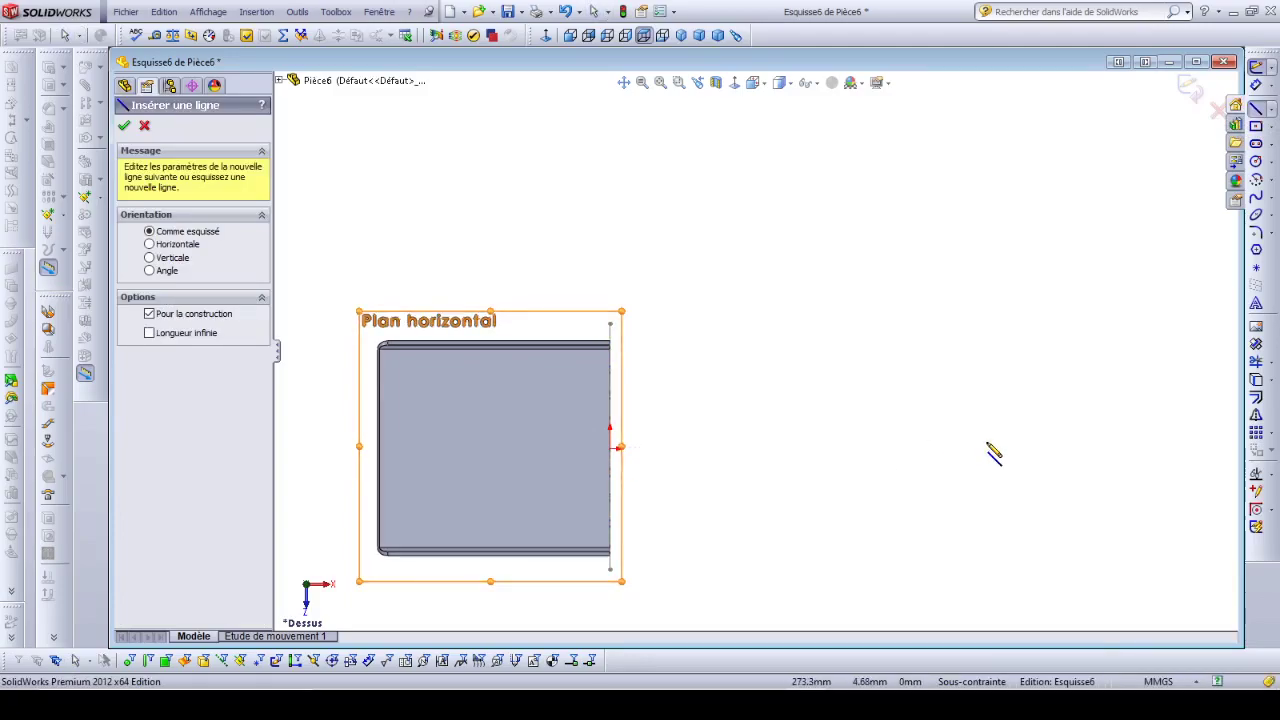
pyautogui.click(816, 448)
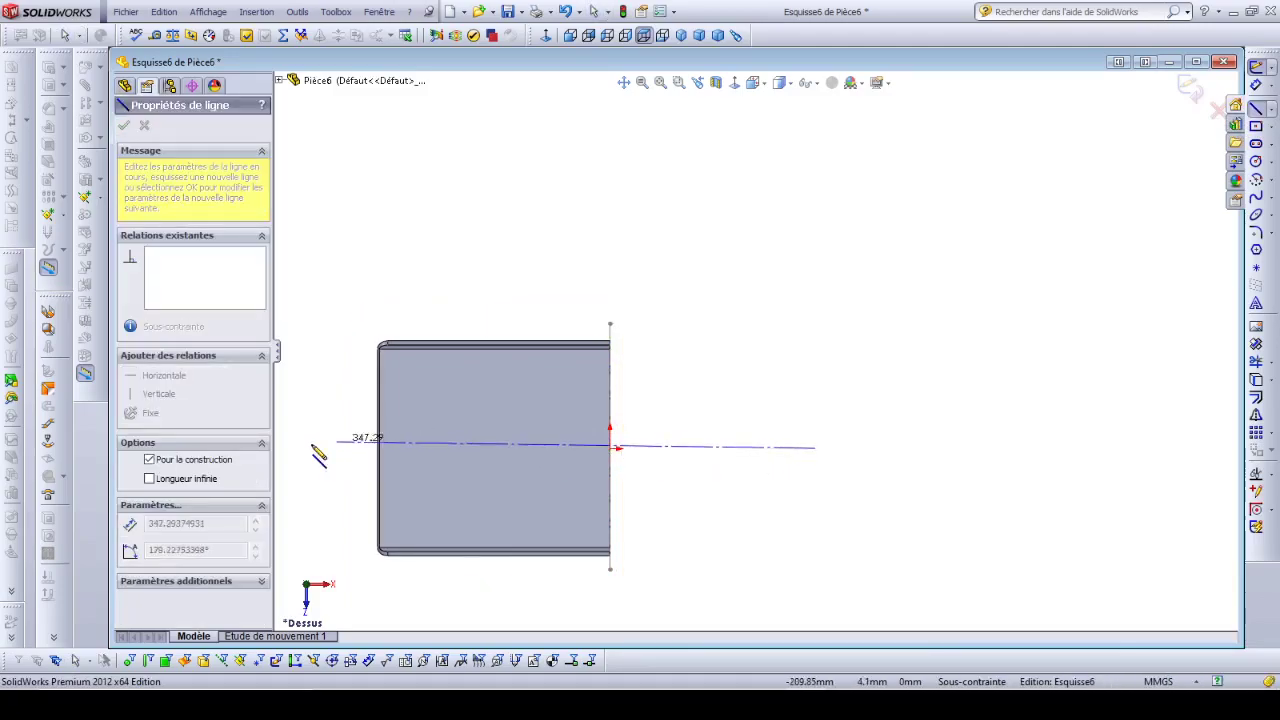
pyautogui.doubleClick(297, 448)
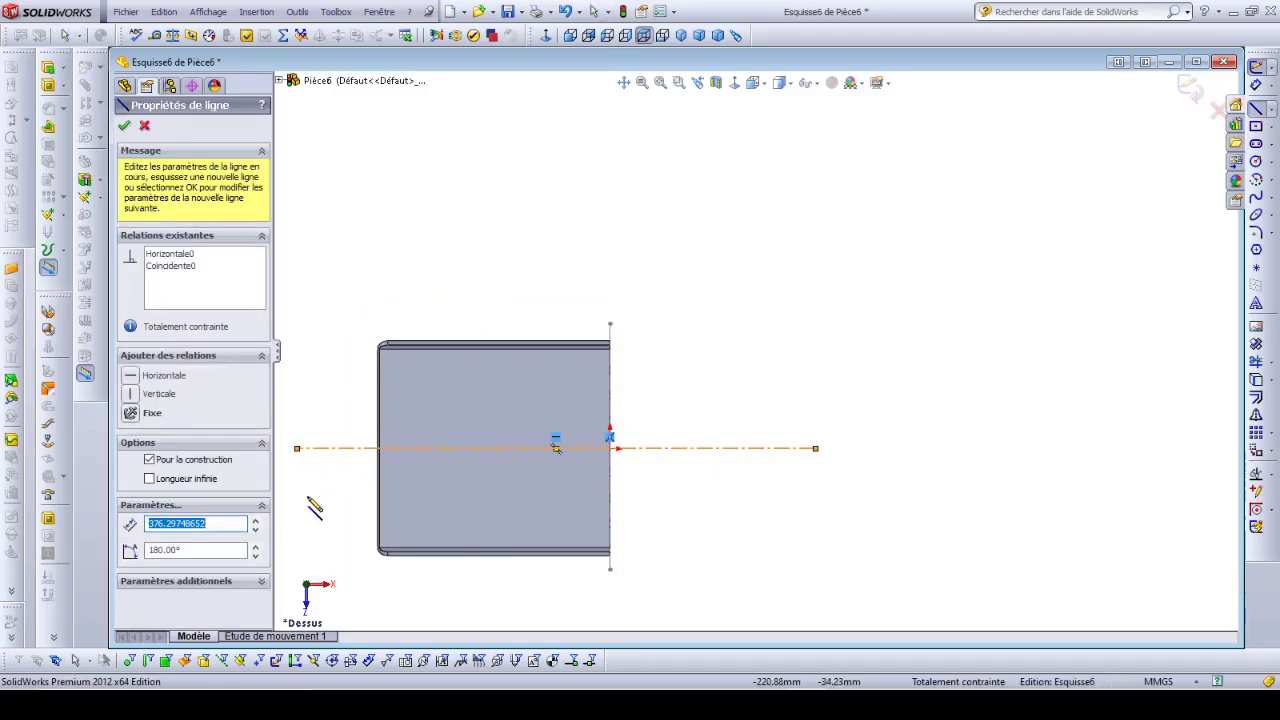
pyautogui.press('z')
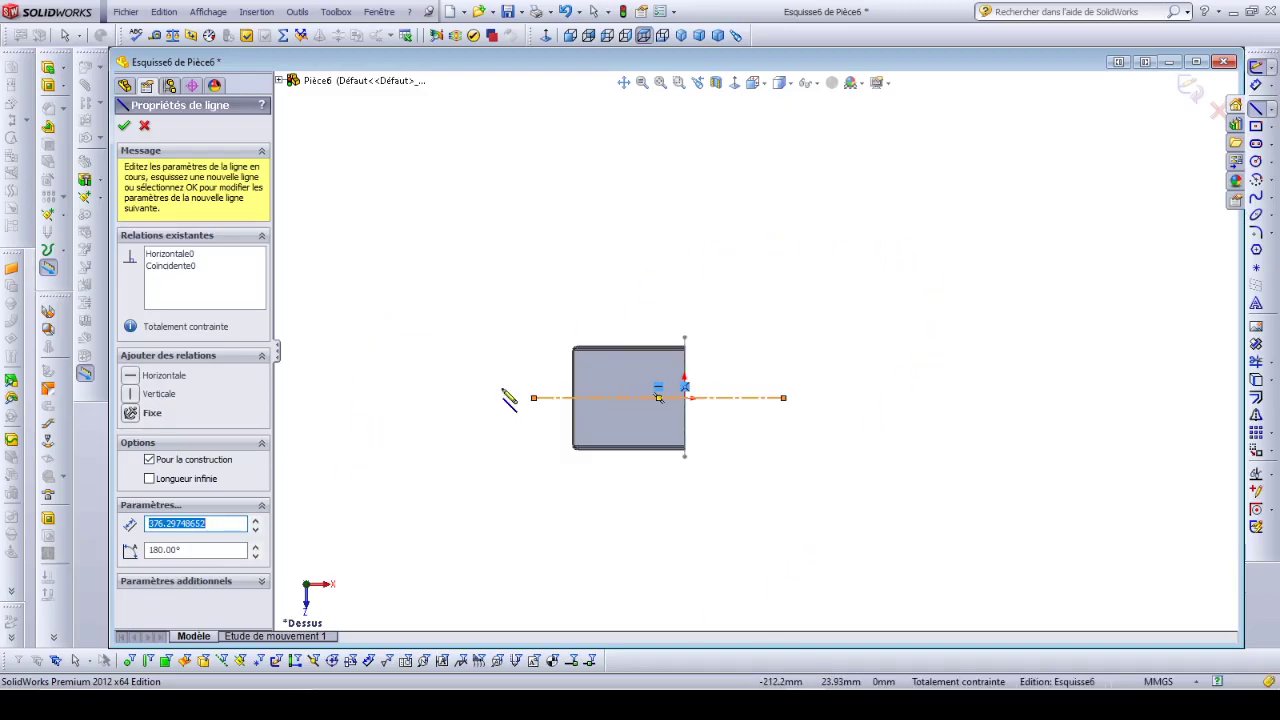
pyautogui.press('Escape')
# Sketch a centre-point arc of about 119 mm radius, centred on the construction line beyond the chute, joining the two outer corners of its origin-side end
pyautogui.scroll(3, 700, 408)
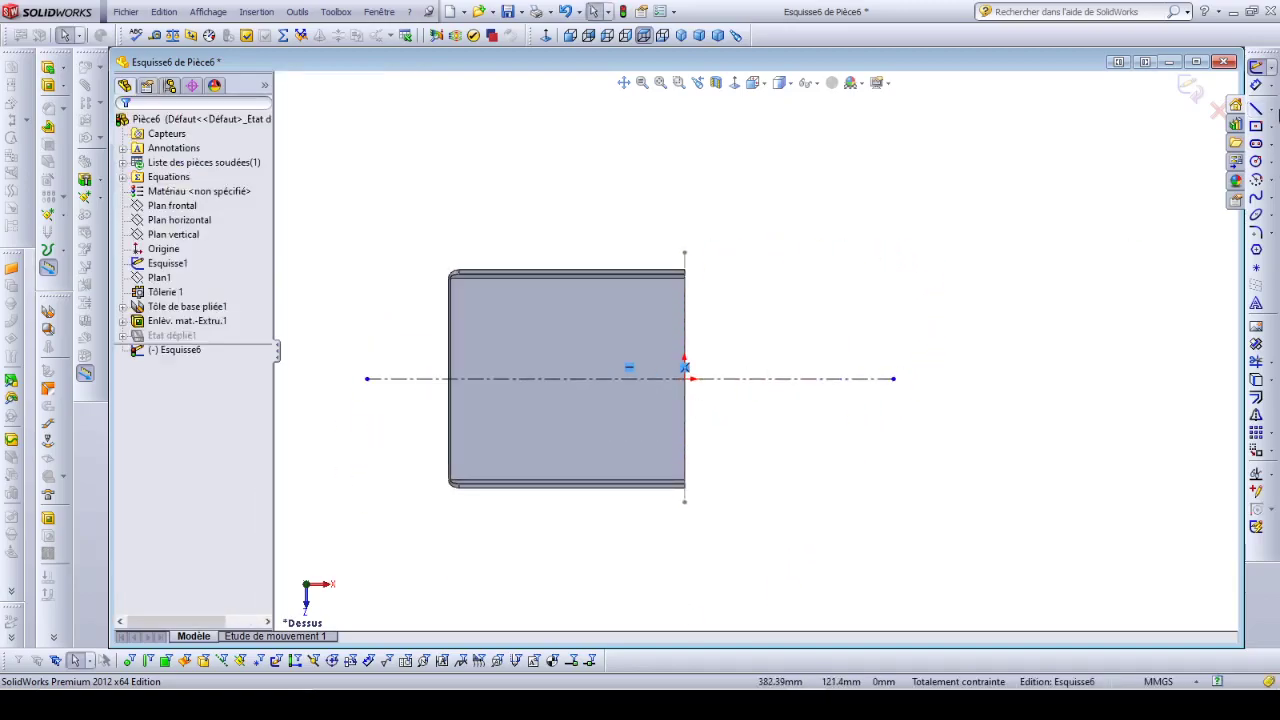
pyautogui.click(1256, 179)
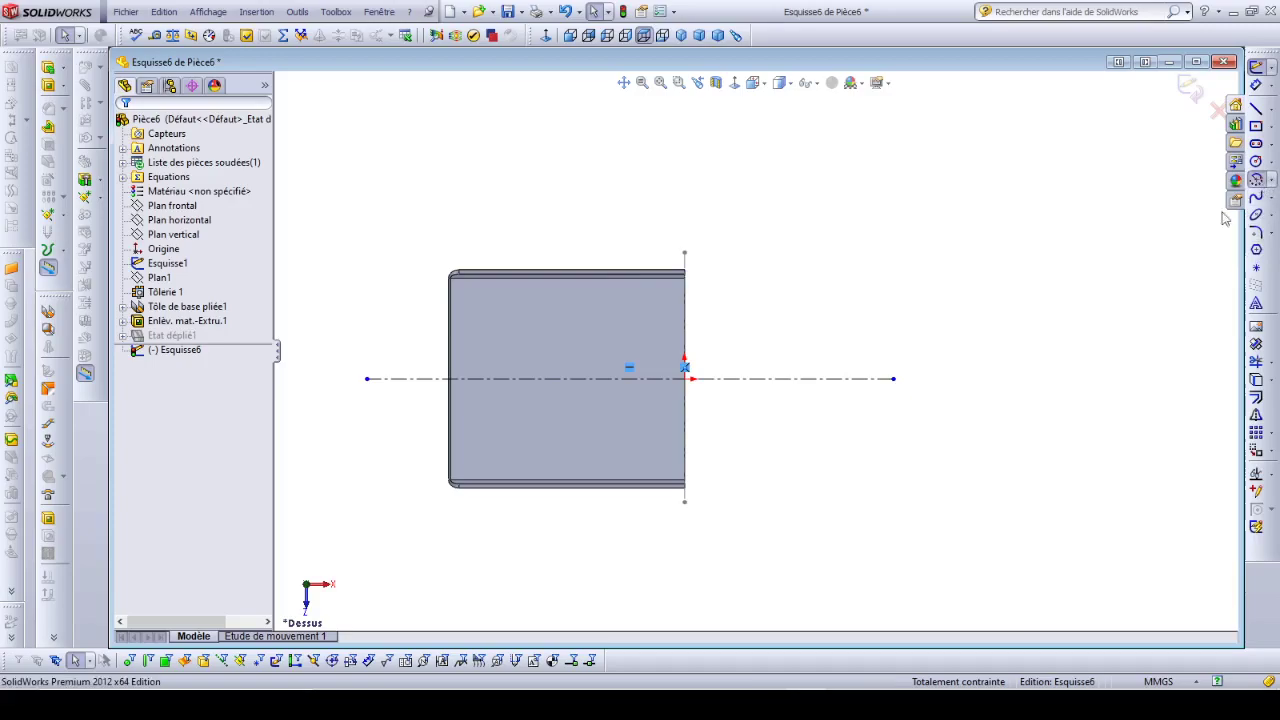
pyautogui.click(812, 379)
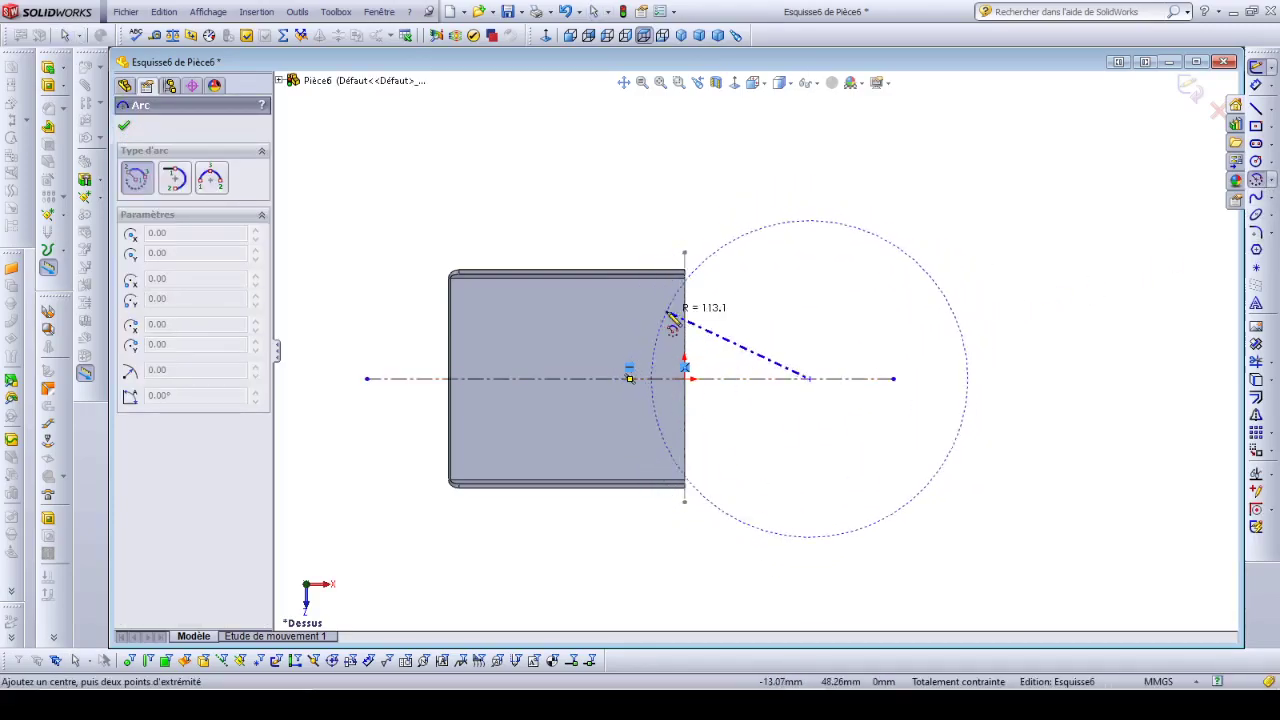
pyautogui.scroll(2, 700, 320)
pyautogui.scroll(5, 594, 389)
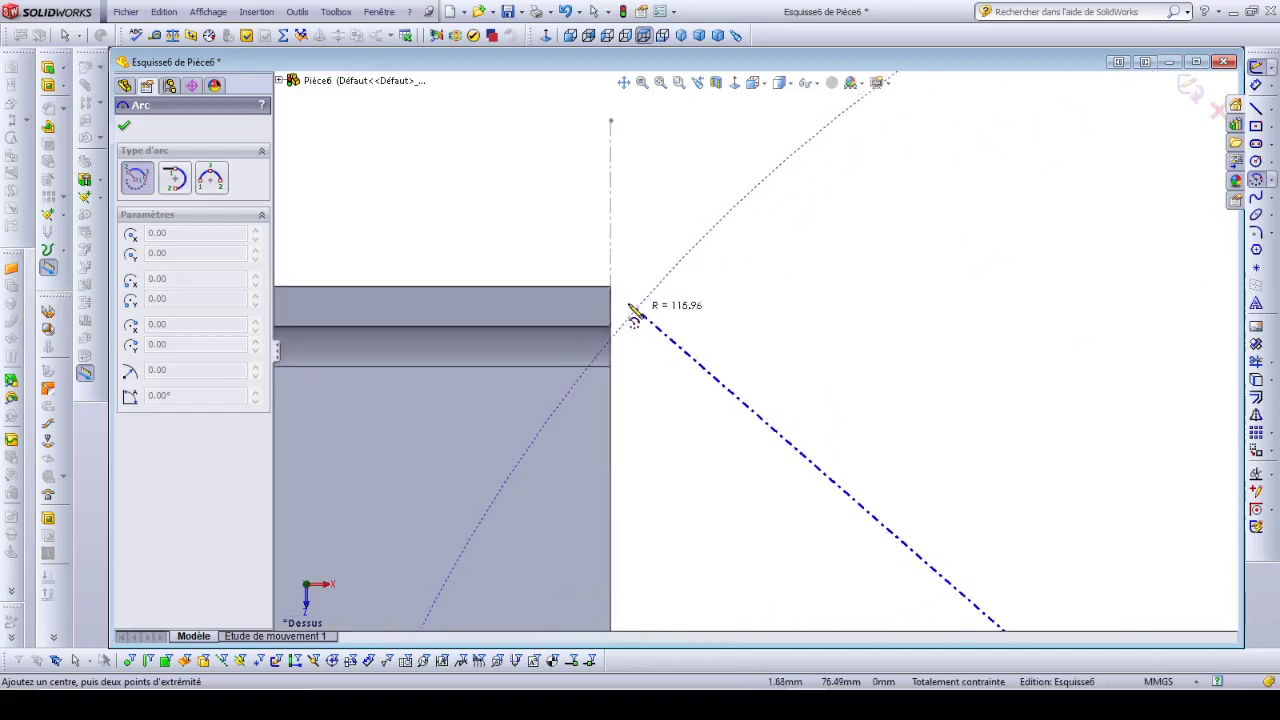
pyautogui.click(611, 288)
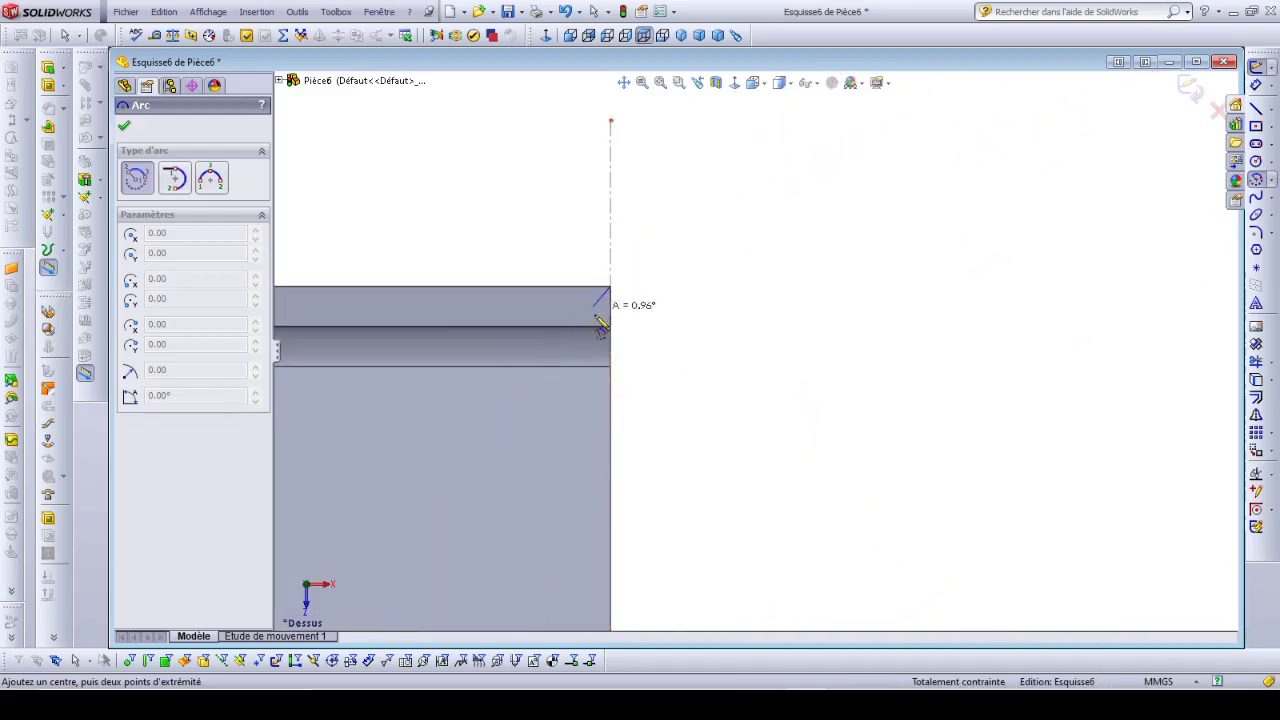
pyautogui.scroll(3, 590, 368)
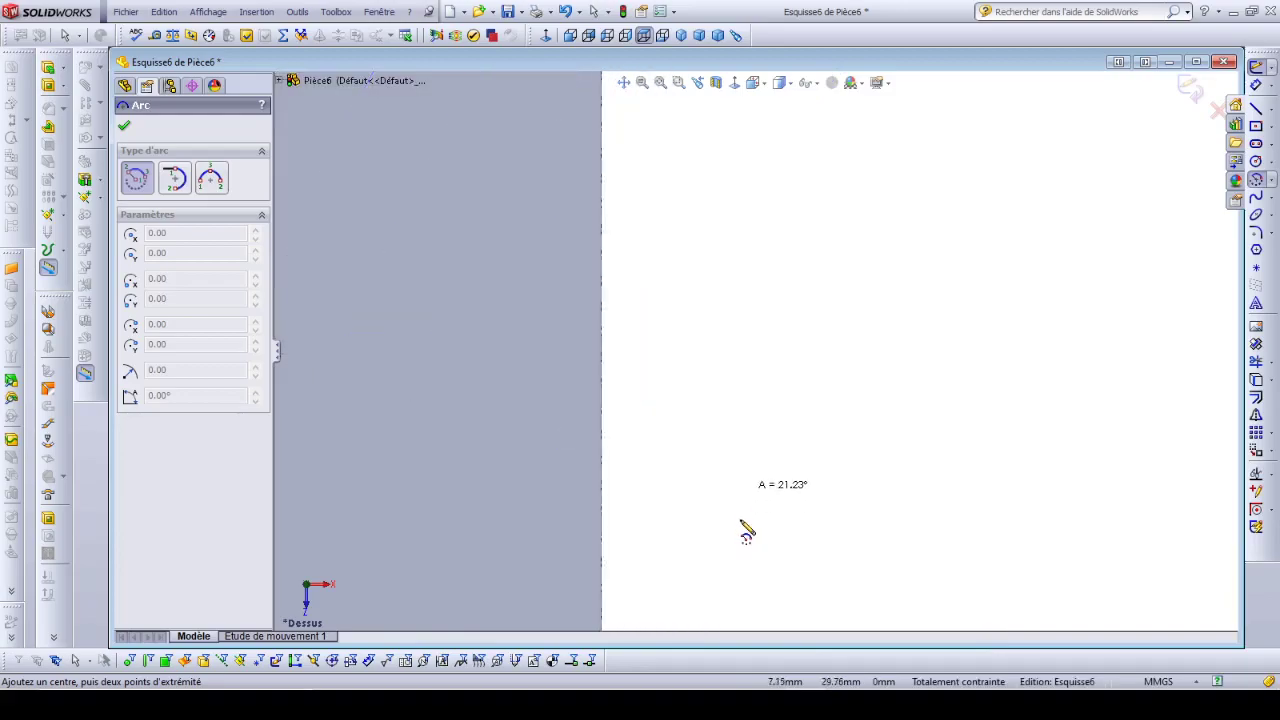
pyautogui.scroll(-4, 706, 522)
pyautogui.scroll(5, 752, 586)
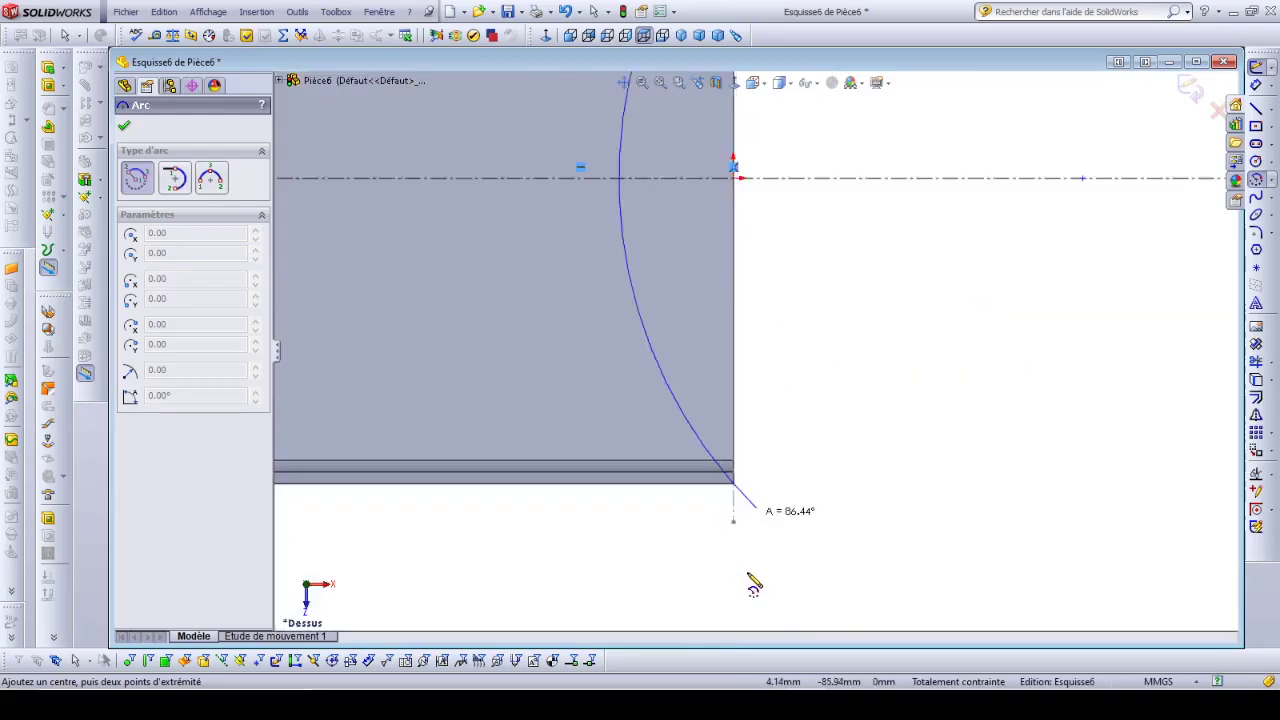
pyautogui.click(735, 470)
pyautogui.press('Escape')
pyautogui.scroll(-3, 943, 343)
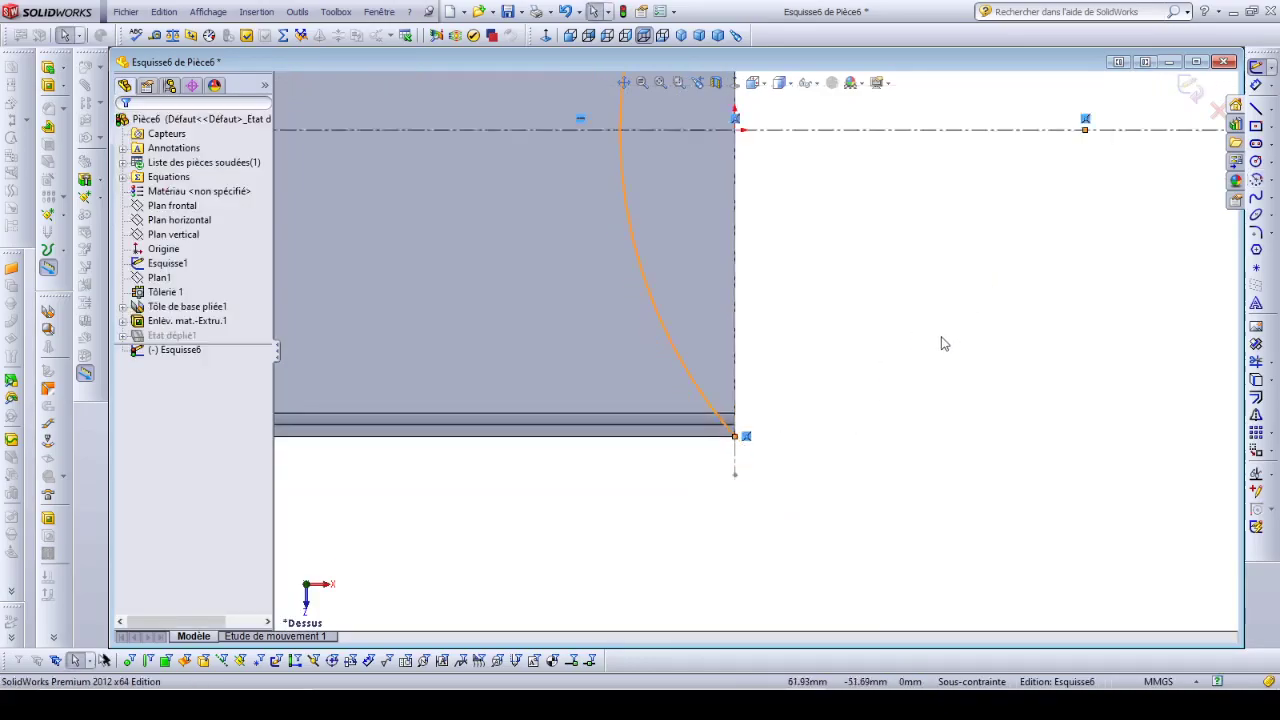
pyautogui.press('z')
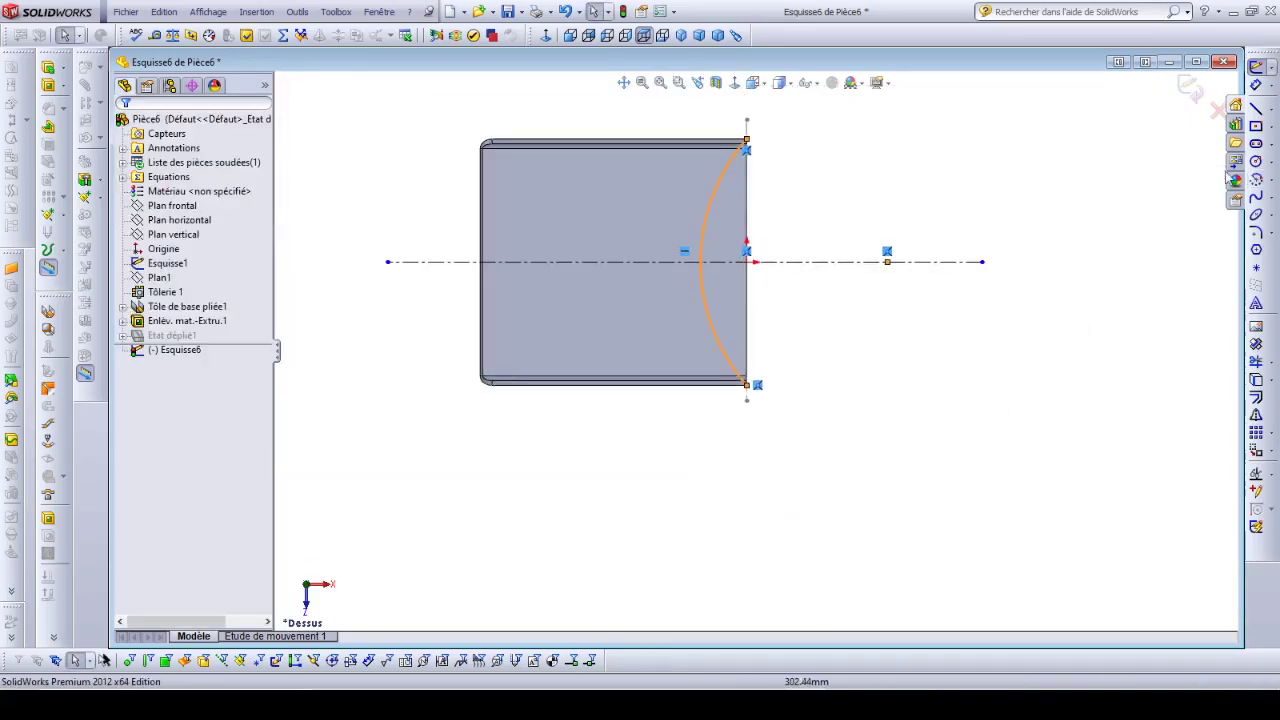
# Dimension the arc's radius and set it to 147 mm
pyautogui.click(1258, 87)
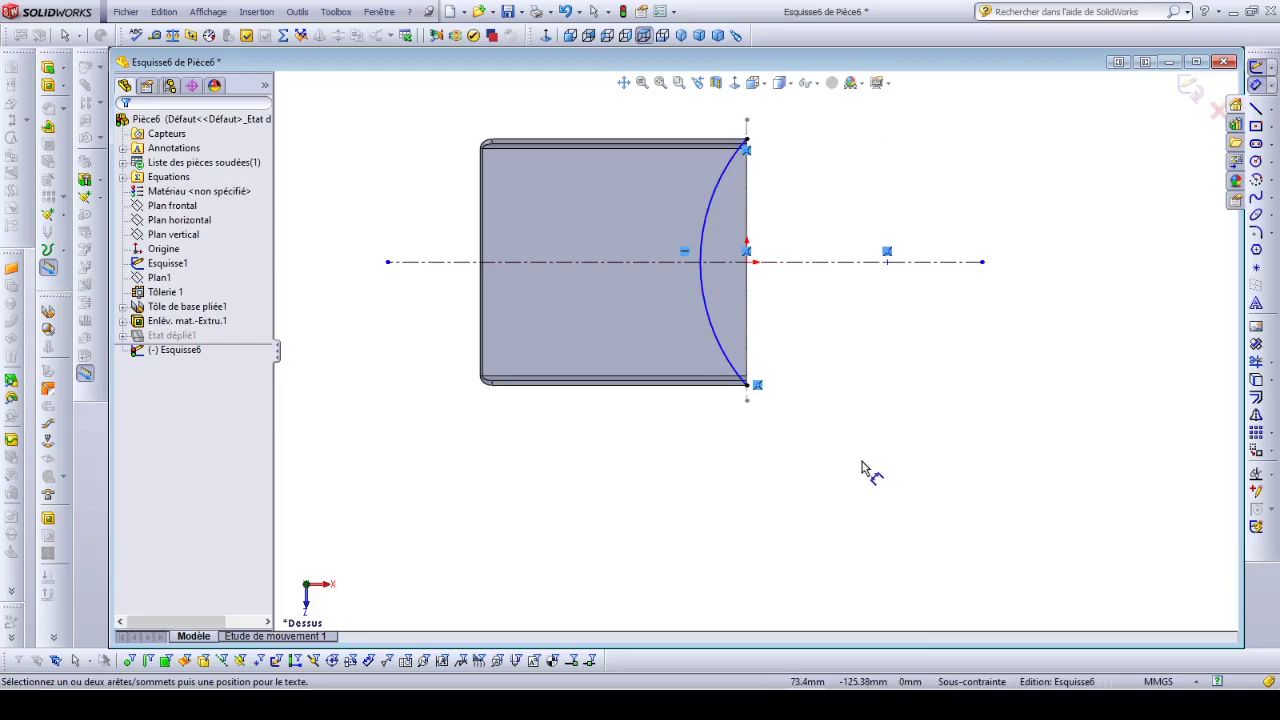
pyautogui.click(718, 334)
pyautogui.click(812, 324)
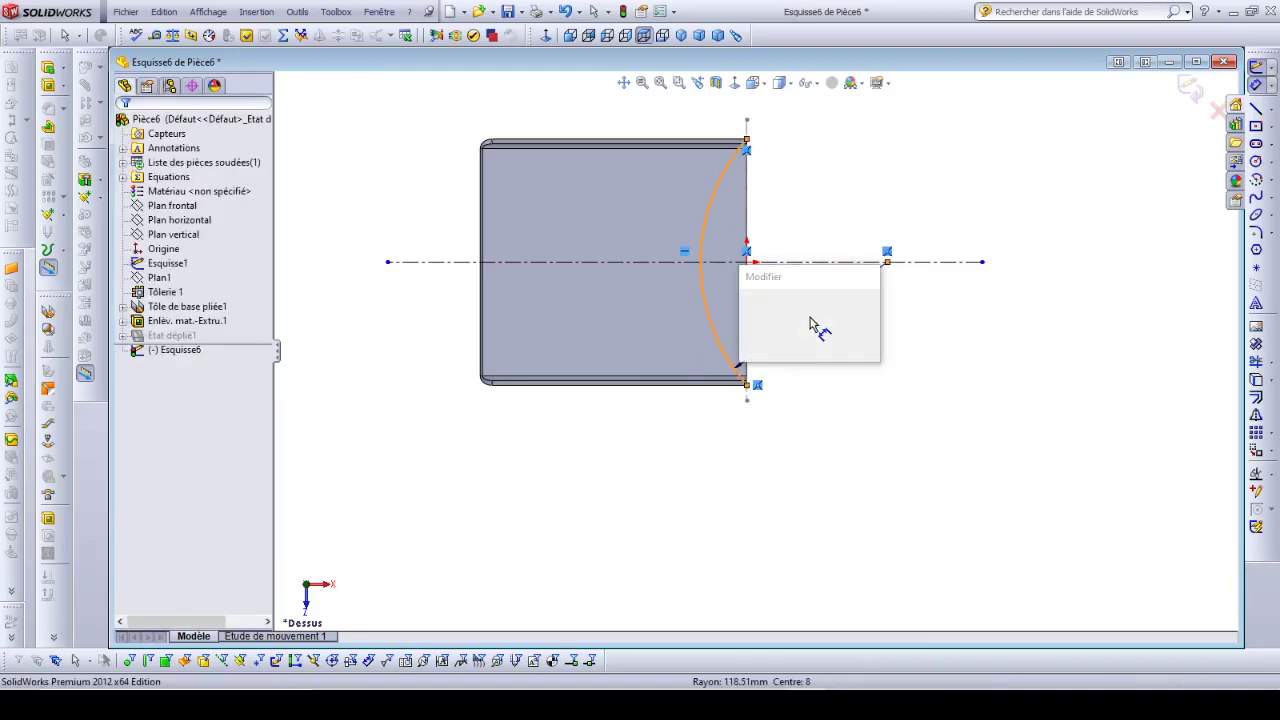
pyautogui.write('147')
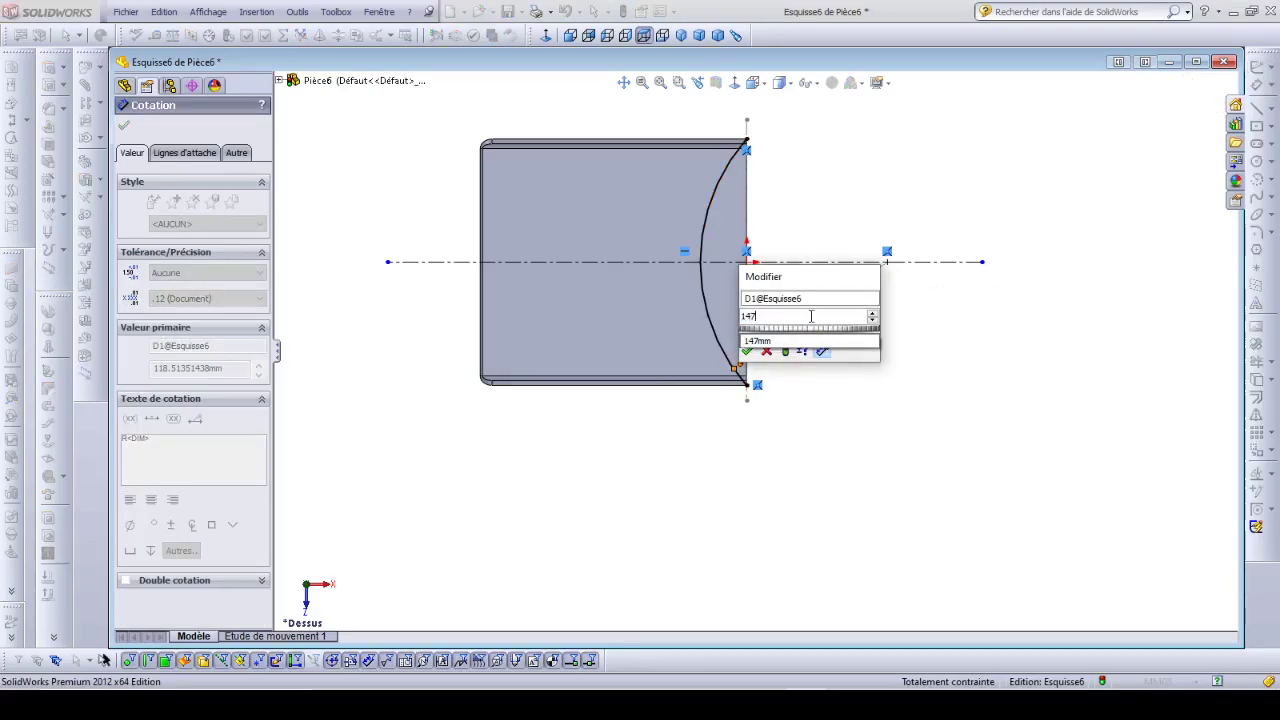
pyautogui.press('Return')
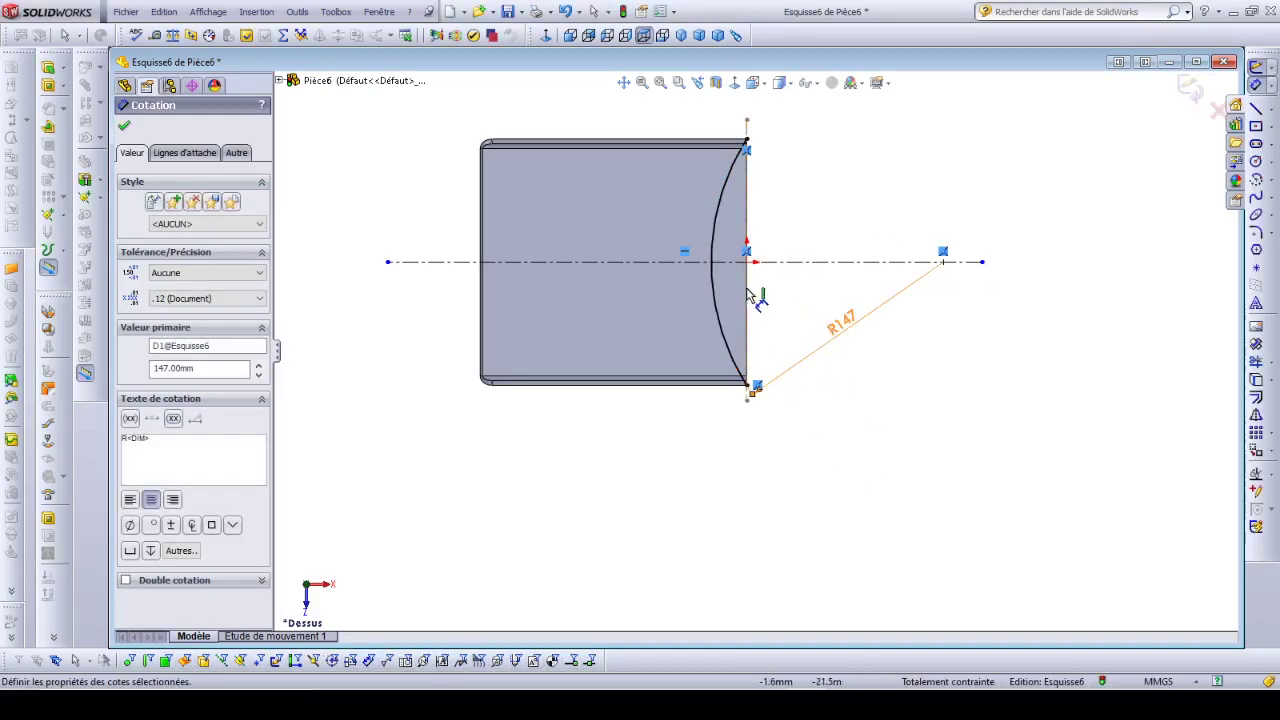
# Cut the end of the chute with the arc profile through all in both directions and view the result in 3D
pyautogui.click(47, 87)
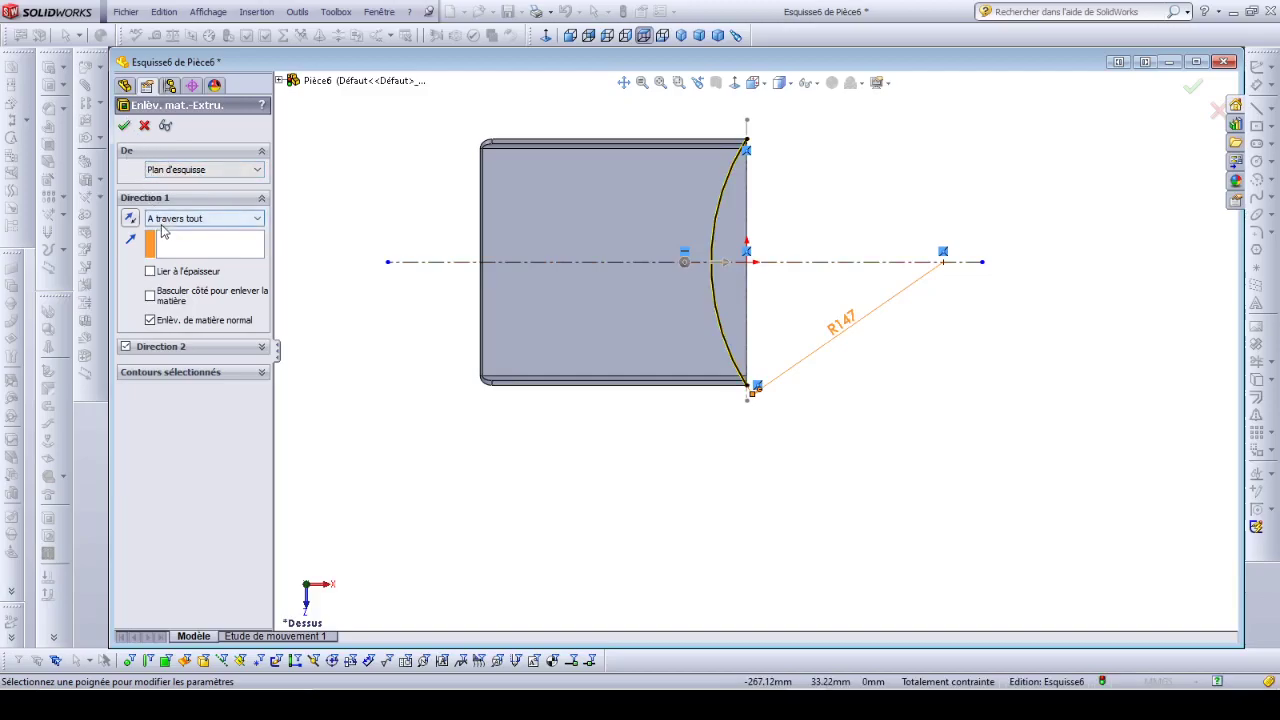
pyautogui.click(124, 125)
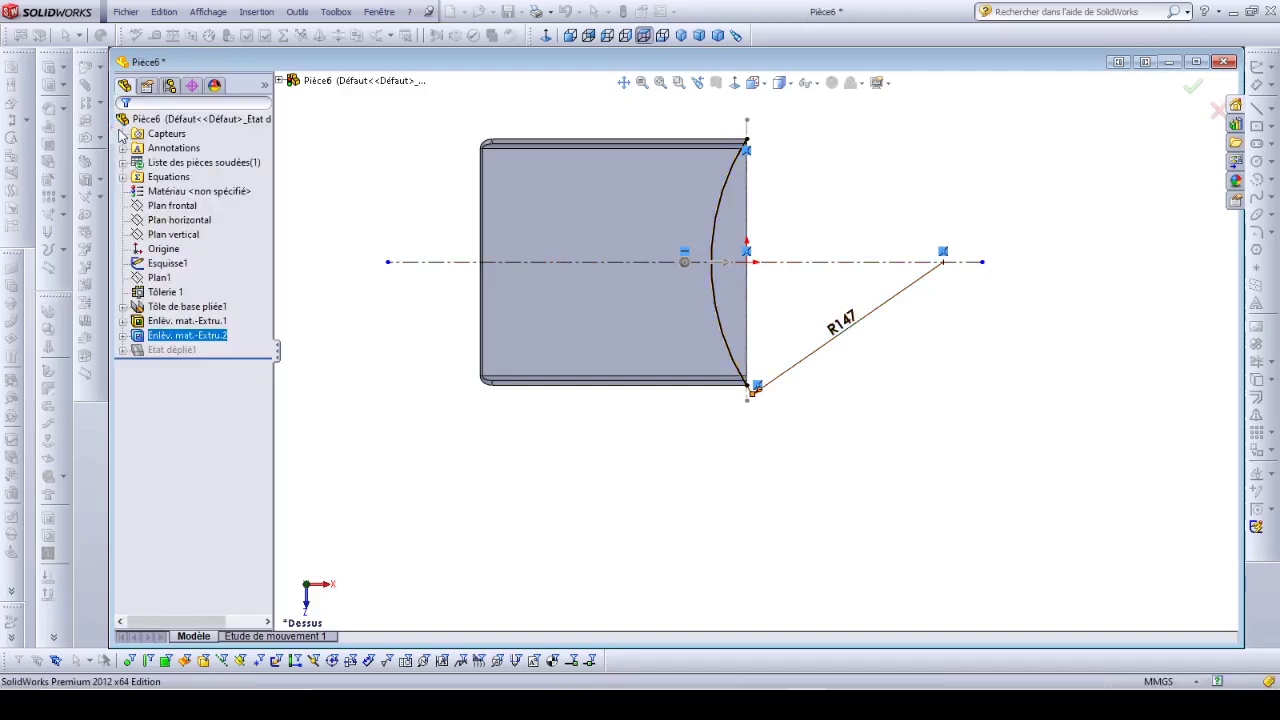
pyautogui.moveTo(616, 552); pyautogui.dragTo(597, 420, button='middle')
pyautogui.scroll(-3, 869, 217)
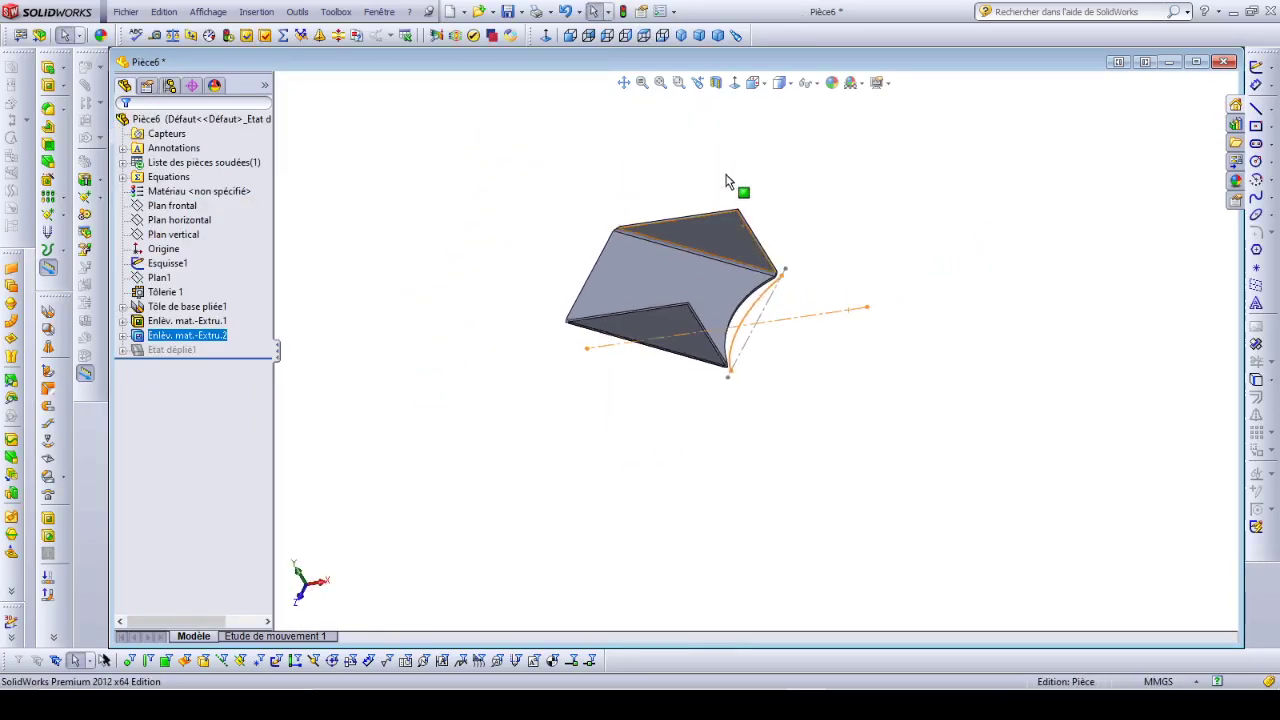
pyautogui.click(730, 183)
pyautogui.scroll(2, 720, 177)
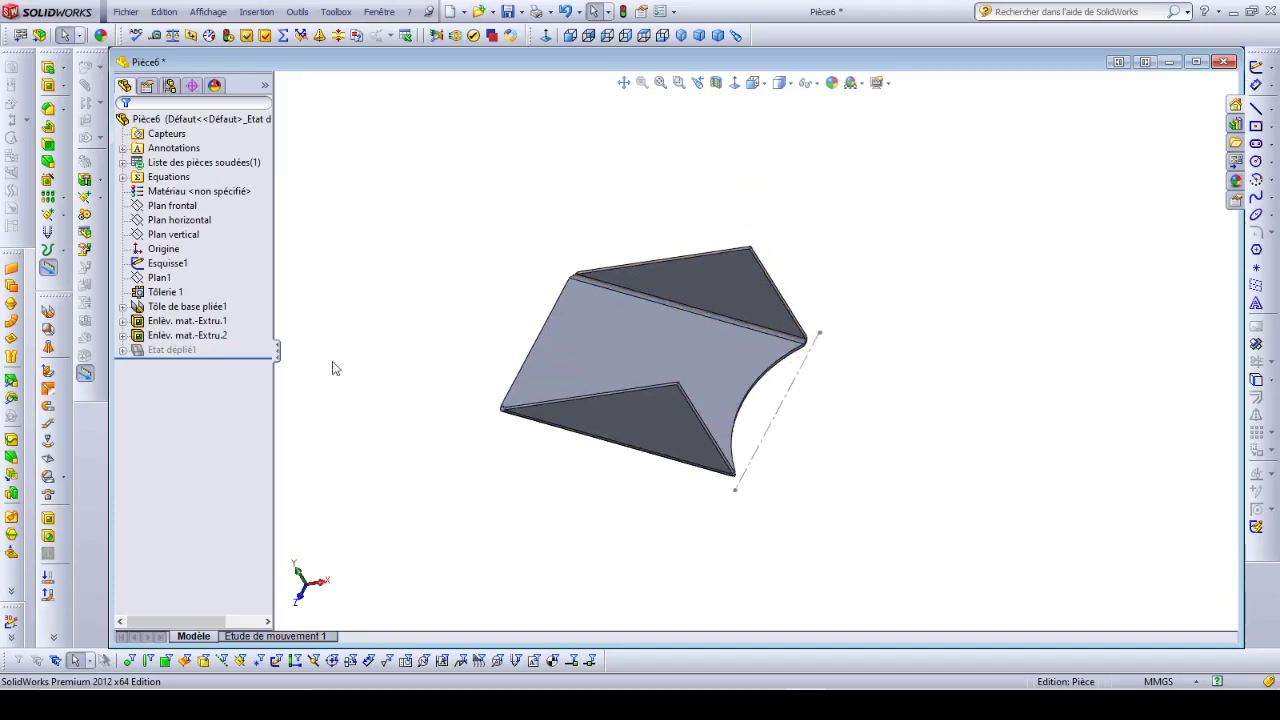
# Unsuppress the flat pattern Etat déplié1 and examine the unfolded chute from several angles
pyautogui.click(122, 350)
pyautogui.click(122, 350)
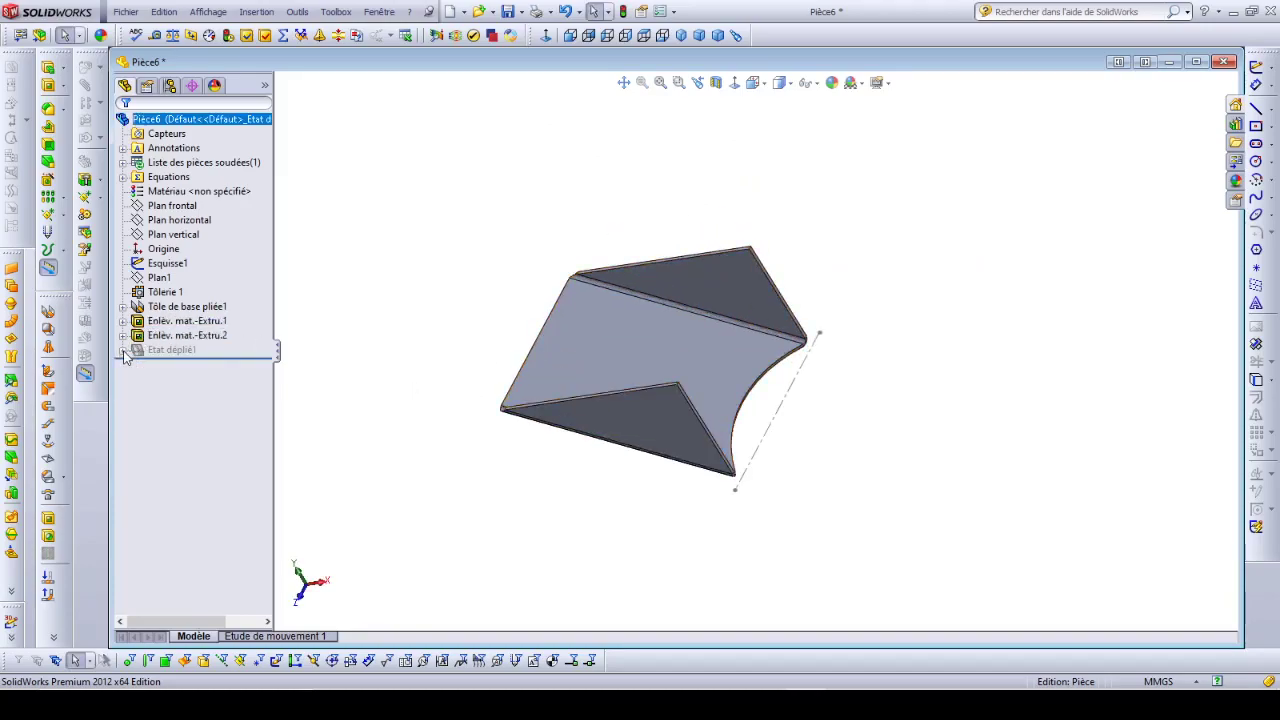
pyautogui.click(168, 351)
pyautogui.rightClick(168, 352)
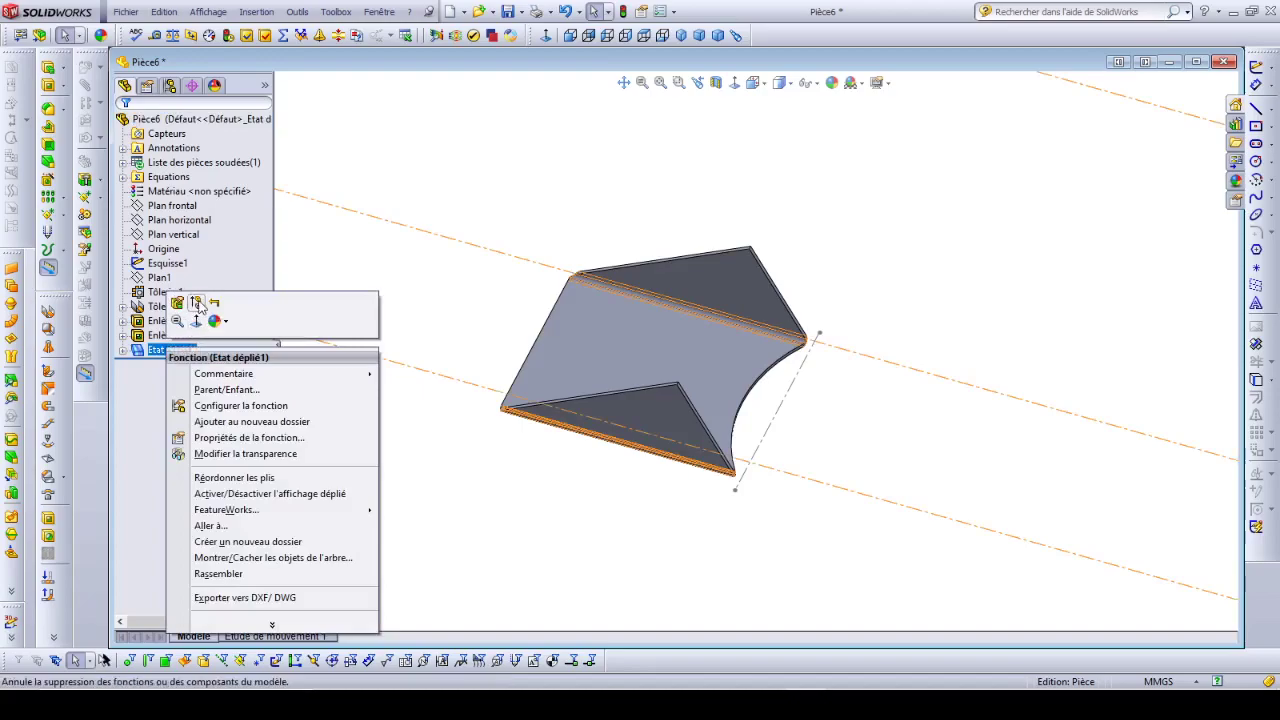
pyautogui.click(196, 303)
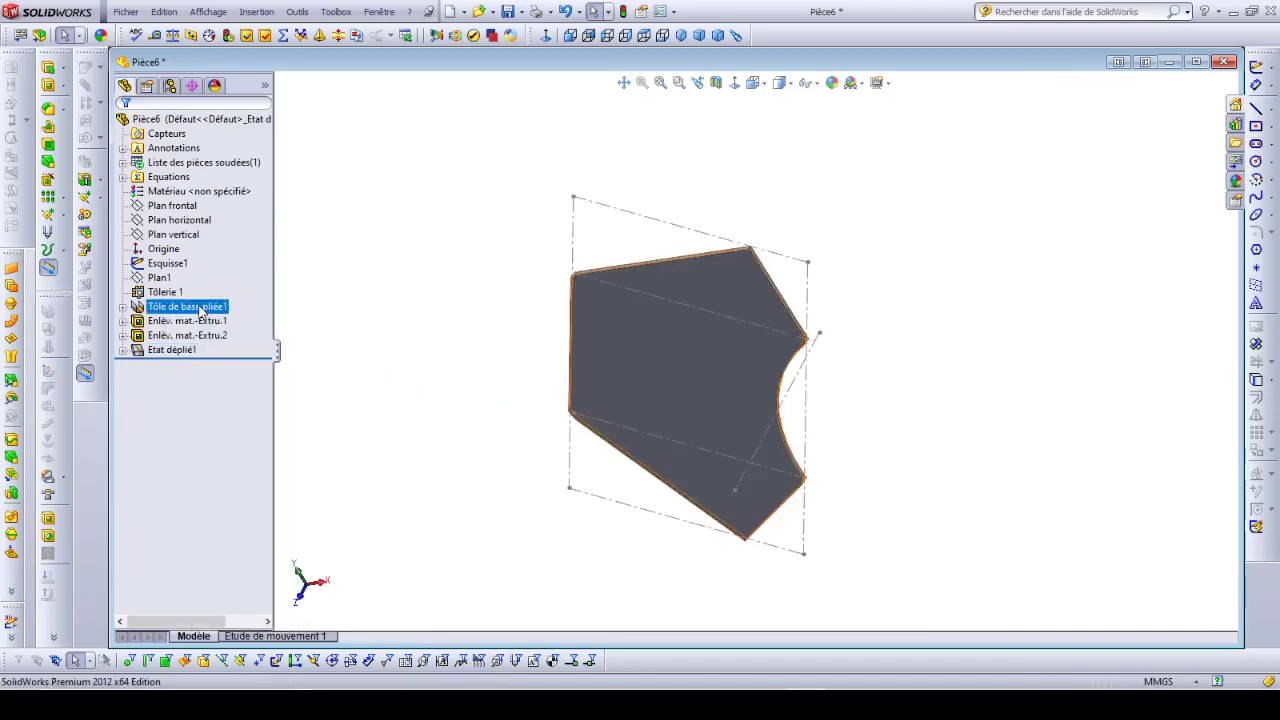
pyautogui.click(932, 290)
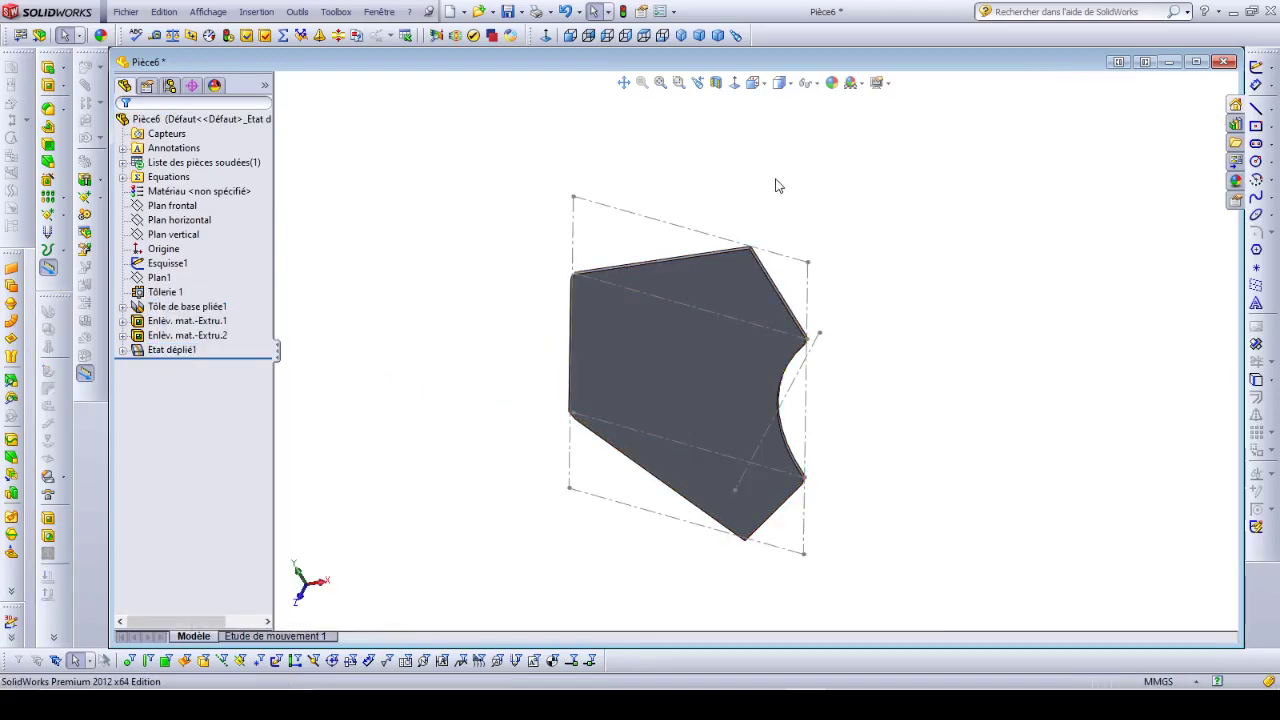
pyautogui.moveTo(778, 185); pyautogui.dragTo(605, 340, button='middle')
pyautogui.moveTo(623, 453); pyautogui.dragTo(808, 408, button='middle')
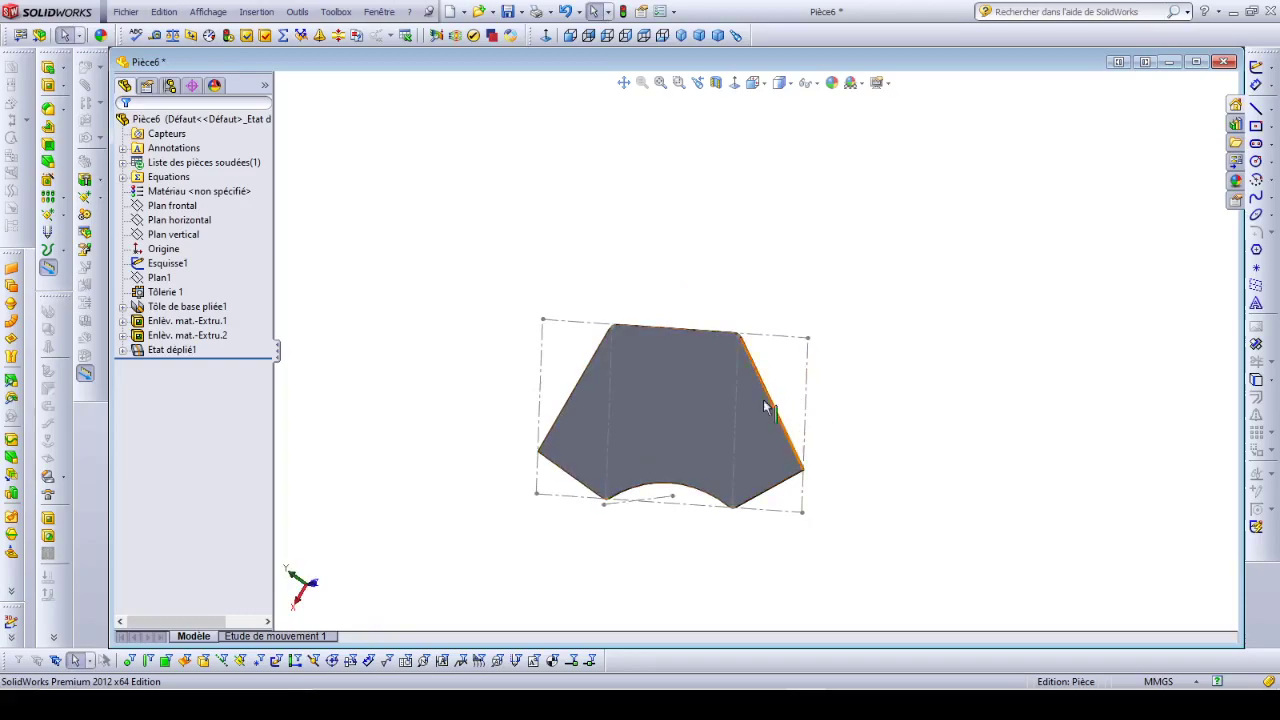
pyautogui.hotkey('ctrl', '1')
pyautogui.moveTo(740, 420); pyautogui.dragTo(851, 307, button='middle')
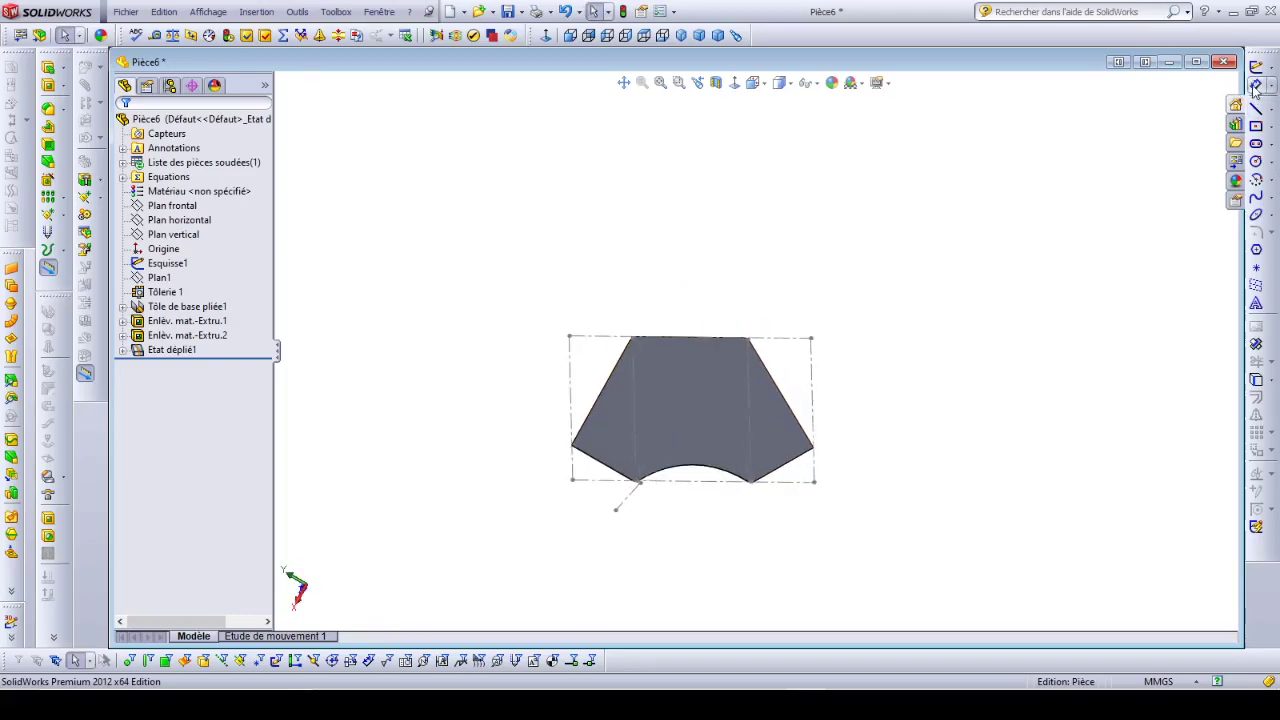
pyautogui.moveTo(774, 241); pyautogui.dragTo(820, 167, button='middle')
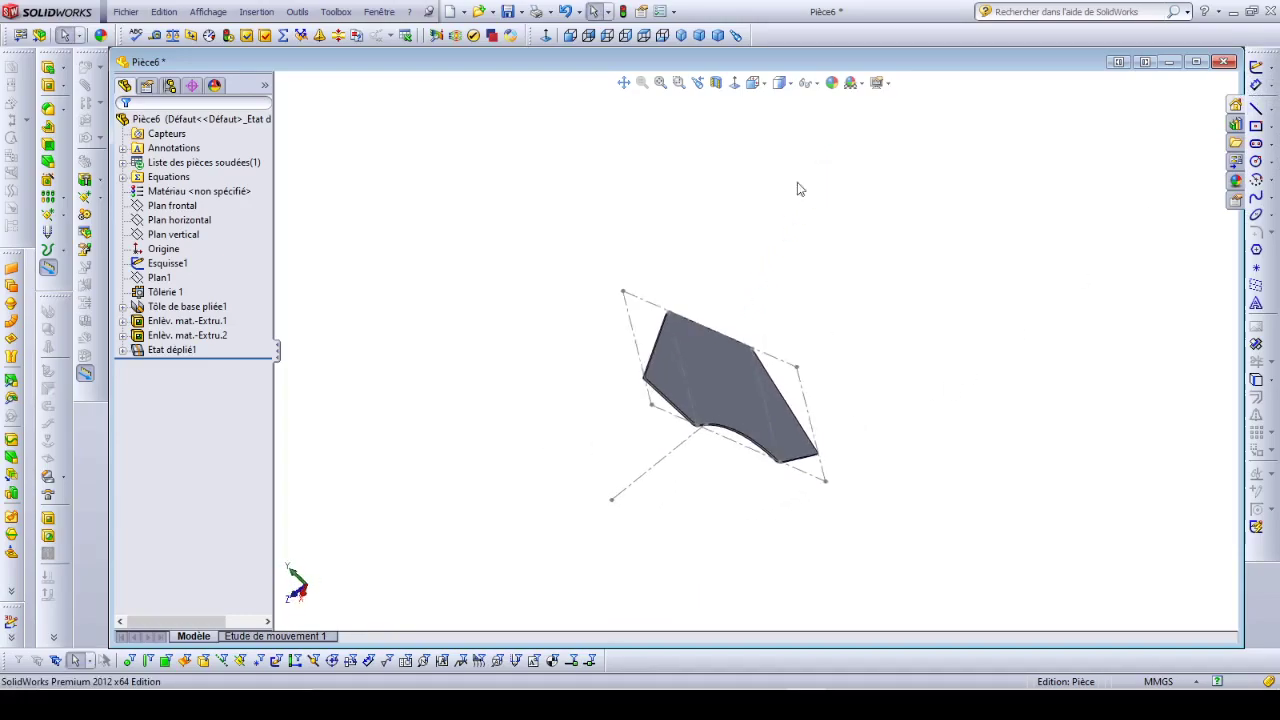
# Suppress Etat déplié1 to refold the chute and turn it to a perspective with its Y axis upright
pyautogui.rightClick(184, 350)
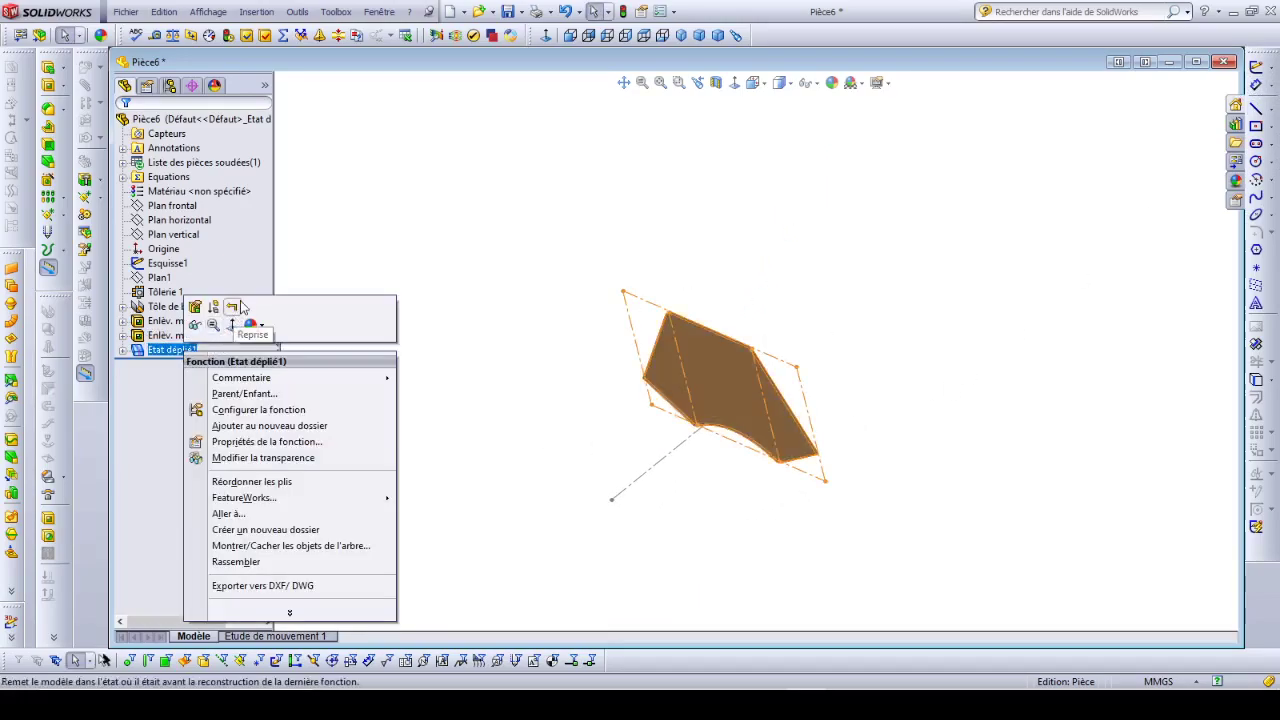
pyautogui.click(214, 310)
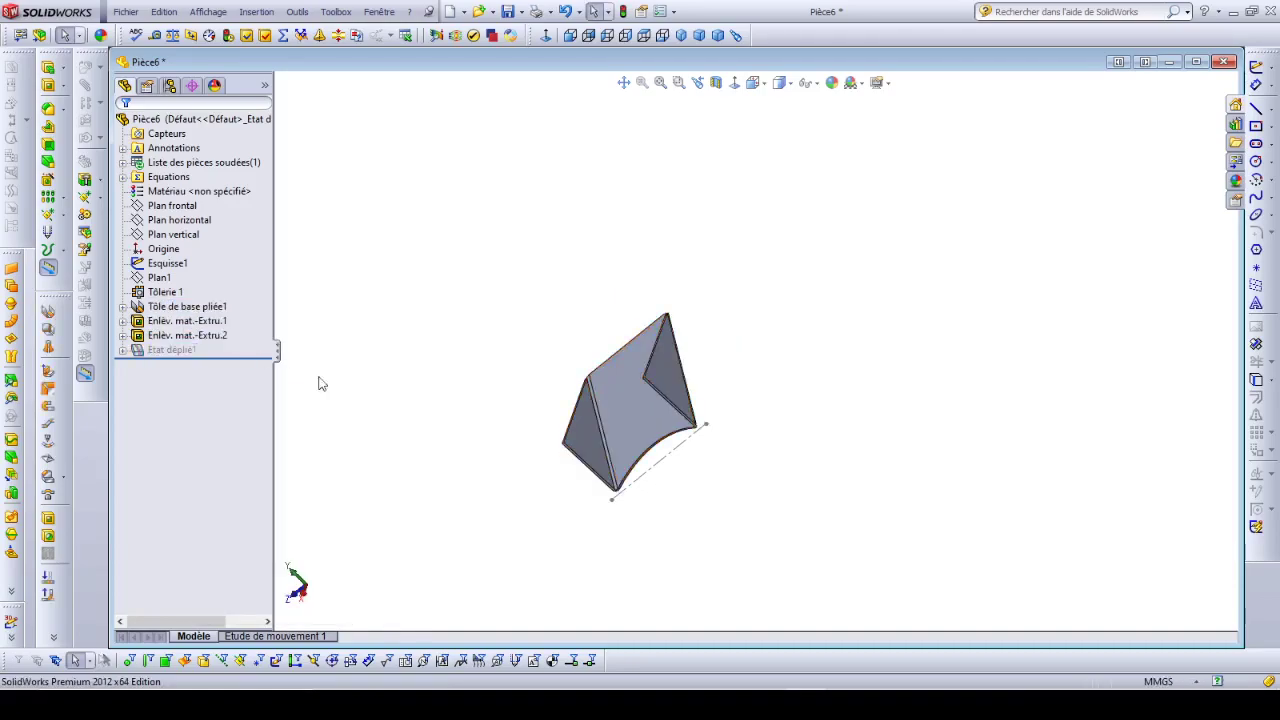
pyautogui.moveTo(543, 408); pyautogui.dragTo(597, 370, button='middle')
pyautogui.scroll(-2, 371, 240)
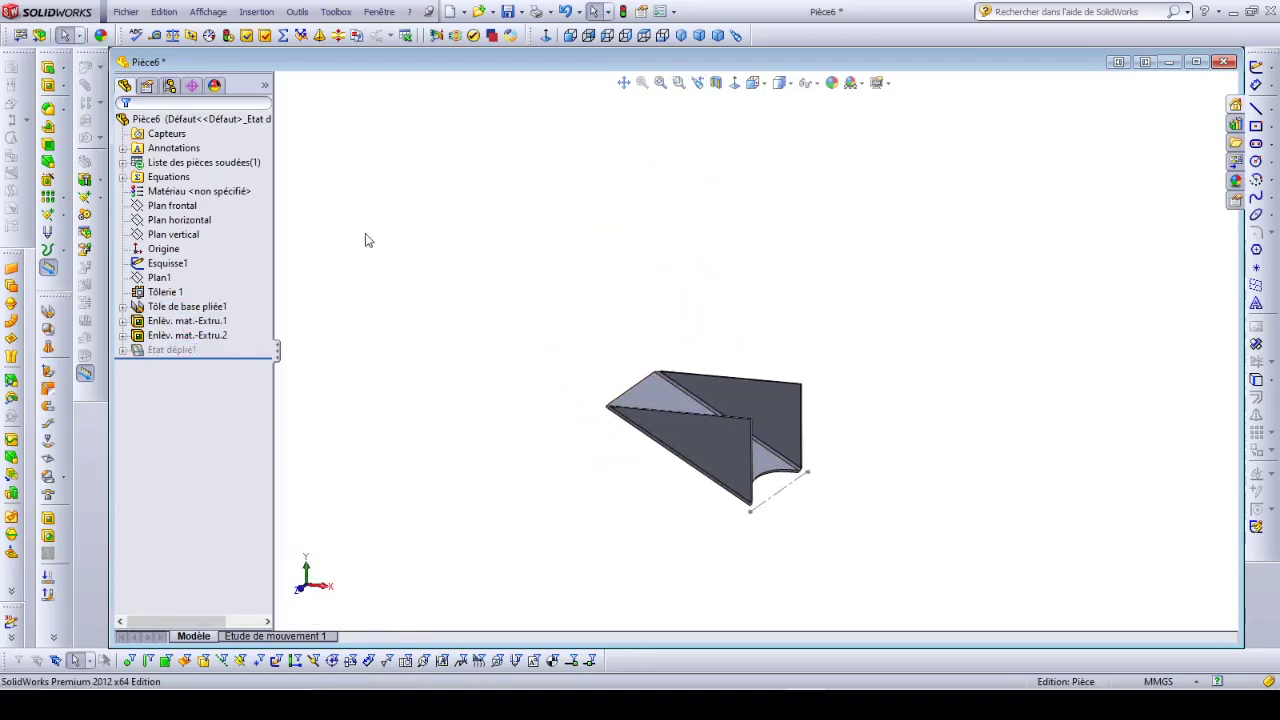
# Look up the part's designation in the CI 012 - 02 nomenclature PDF and save the part as Couloir
pyautogui.click(508, 11)
pyautogui.click(738, 700)
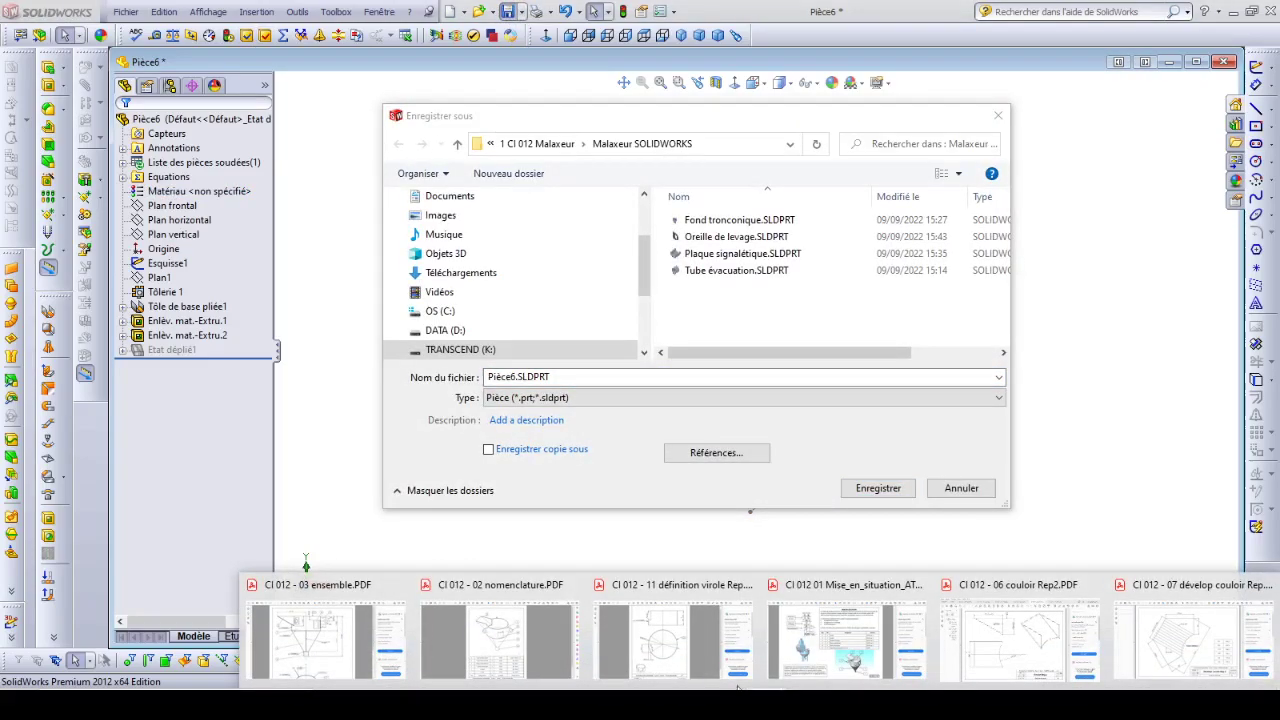
pyautogui.click(530, 655)
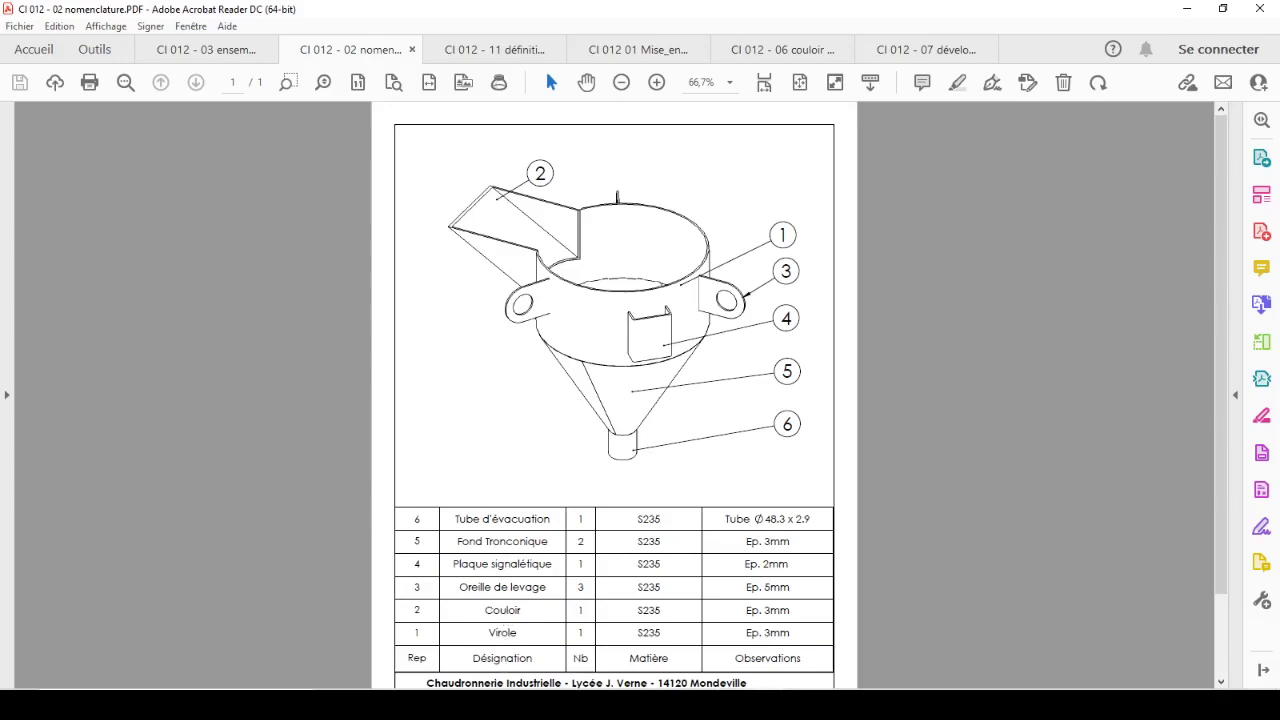
pyautogui.hotkey('alt', 'Tab')
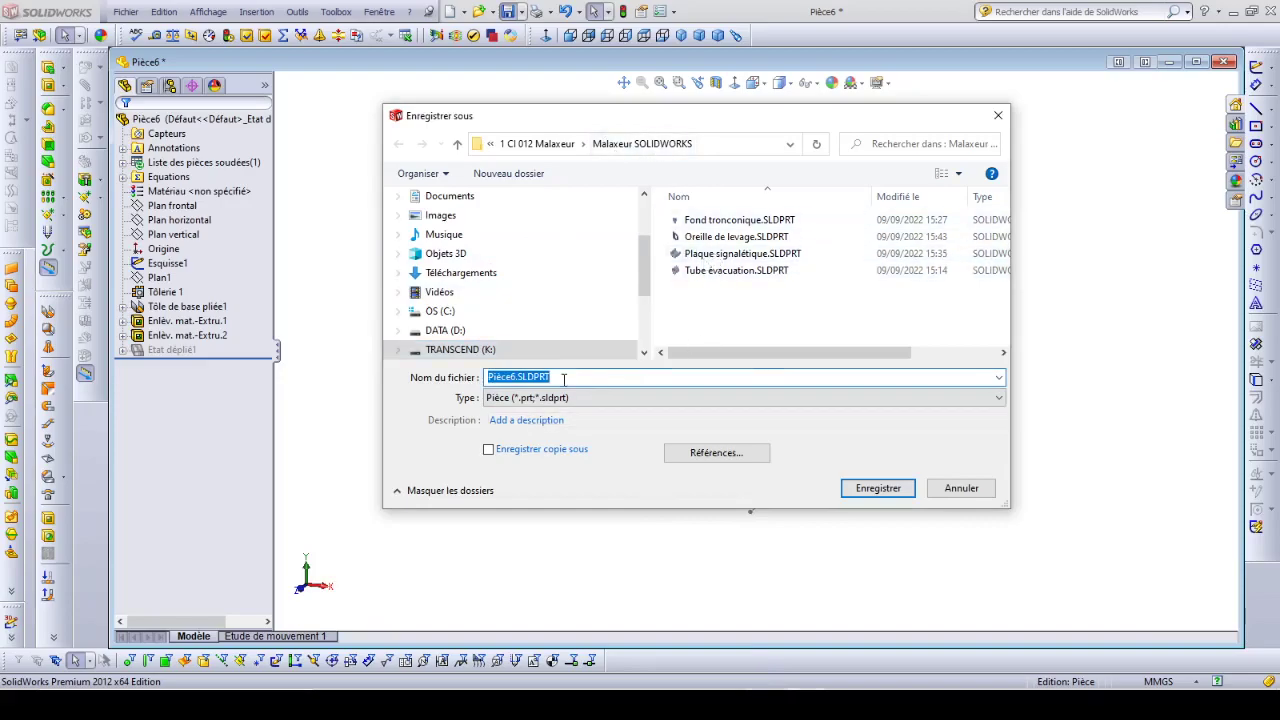
pyautogui.write('Couloir')
pyautogui.click(875, 487)
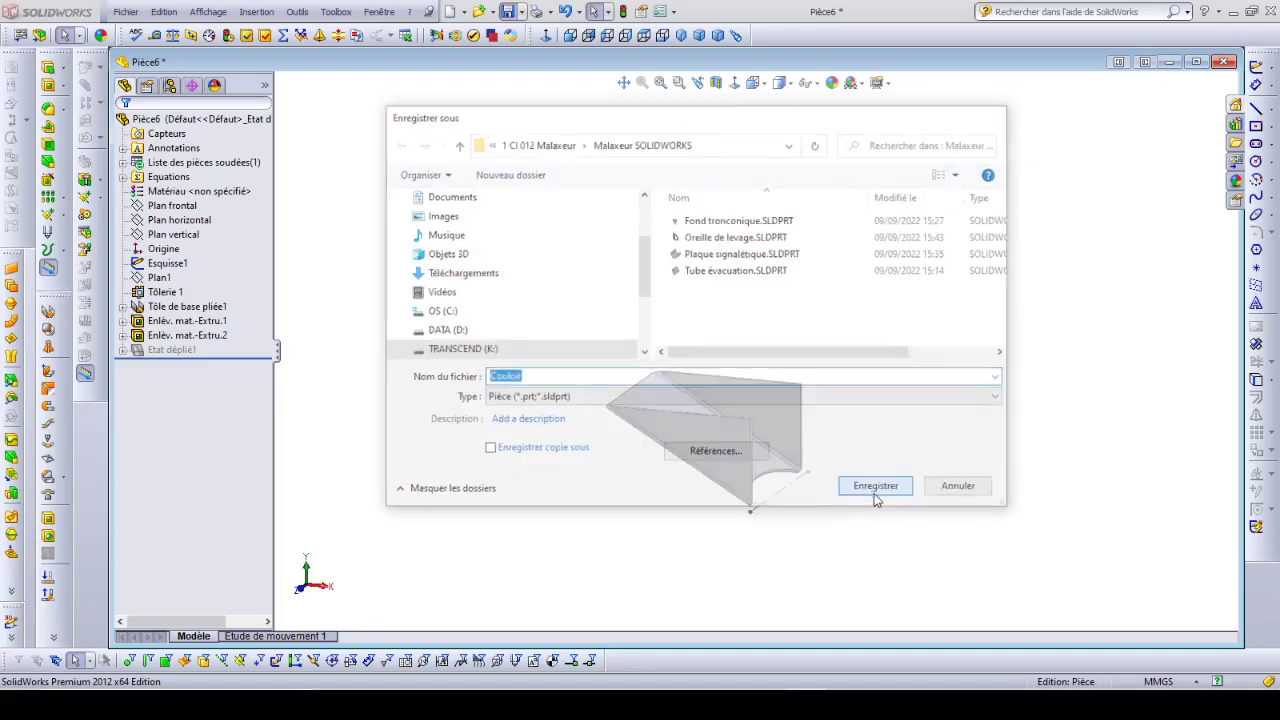